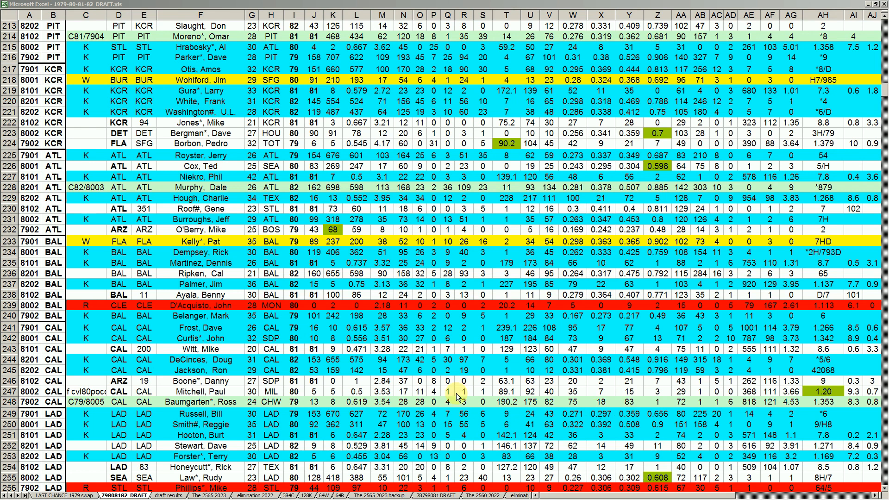
- Review the player list on the 384C sheet from row 1 down to its last entry in row 384
{"action": "left_click", "coordinate": [289, 496]}
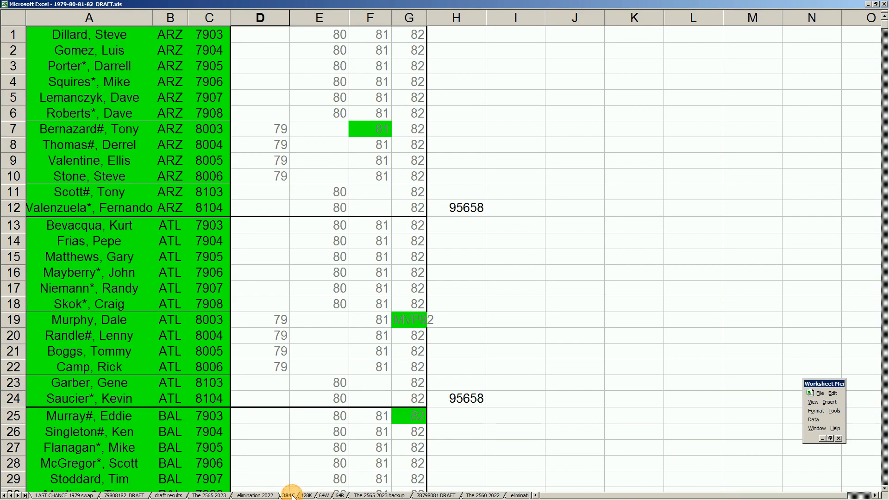
{"action": "left_click", "coordinate": [145, 293]}
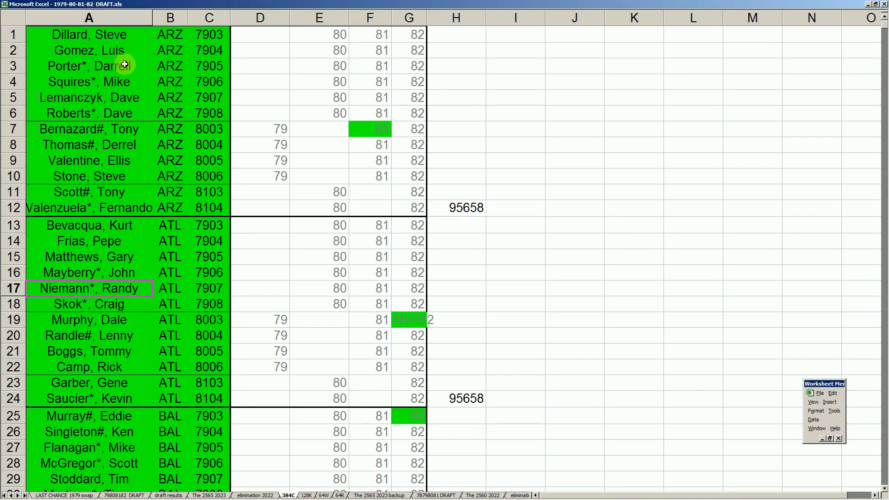
{"action": "left_click", "coordinate": [104, 191]}
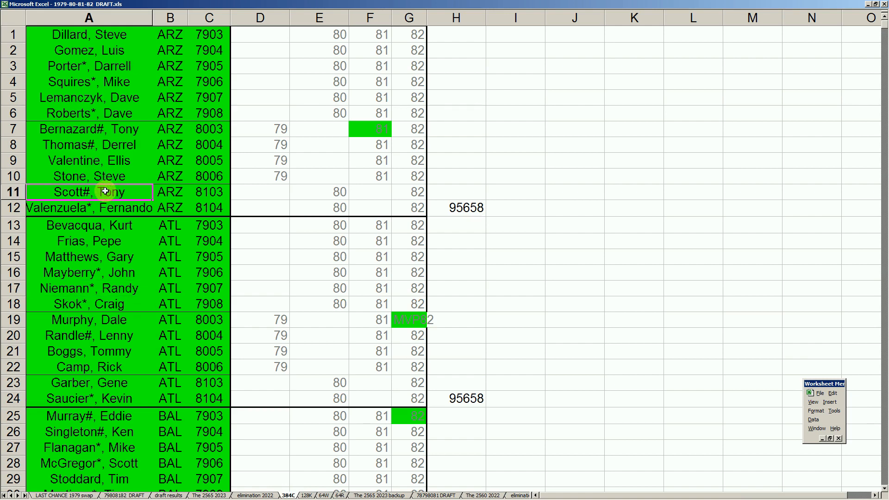
{"action": "key", "text": "Page_Down"}
{"action": "key", "text": "Page_Down"}
{"action": "key", "text": "Page_Down"}
{"action": "key", "text": "Page_Down"}
{"action": "key", "text": "Page_Down"}
{"action": "key", "text": "Page_Down"}
{"action": "key", "text": "Page_Down"}
{"action": "key", "text": "Page_Down"}
{"action": "key", "text": "Page_Down"}
{"action": "key", "text": "Page_Down"}
{"action": "key", "text": "Page_Down"}
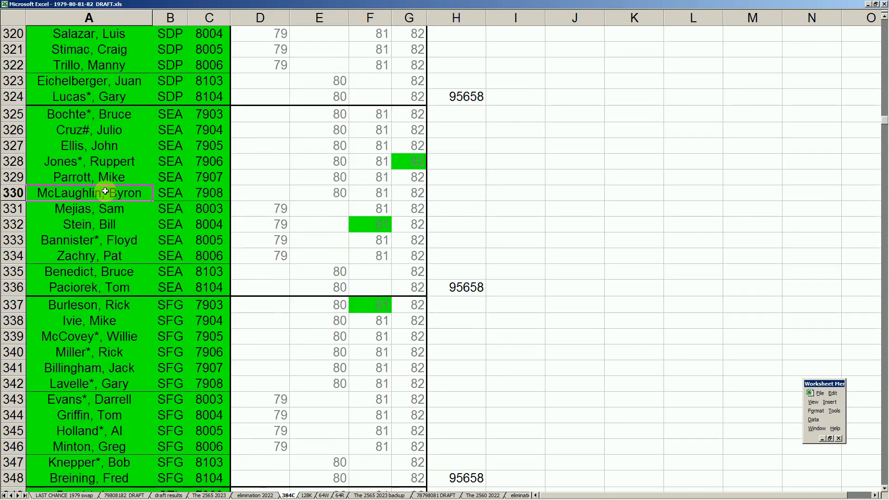
{"action": "key", "text": "Page_Down"}
{"action": "key", "text": "Page_Down"}
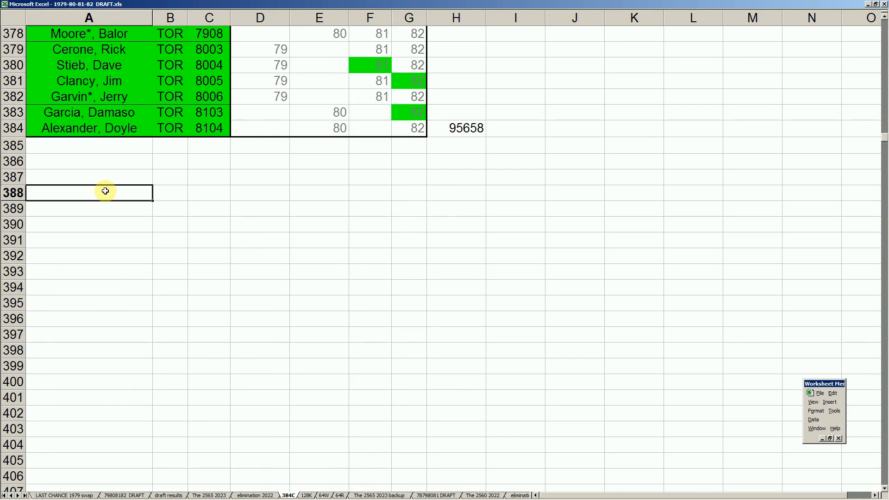
{"action": "scroll", "coordinate": [105, 191], "scroll_direction": "up", "scroll_amount": 3}
{"action": "left_click", "coordinate": [13, 270]}
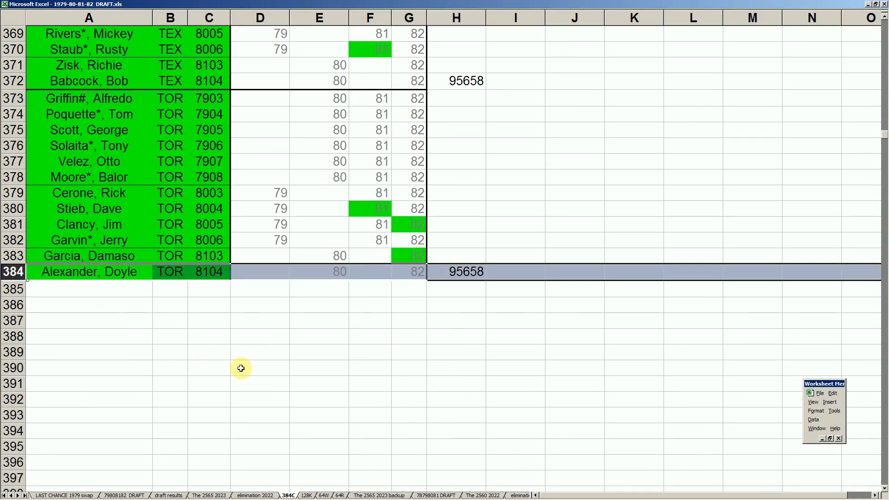
- Examine the draft rows on the 79808182 DRAFT sheet through the last LAD pick in row 256
{"action": "left_click", "coordinate": [131, 495]}
{"action": "left_click", "coordinate": [44, 197]}
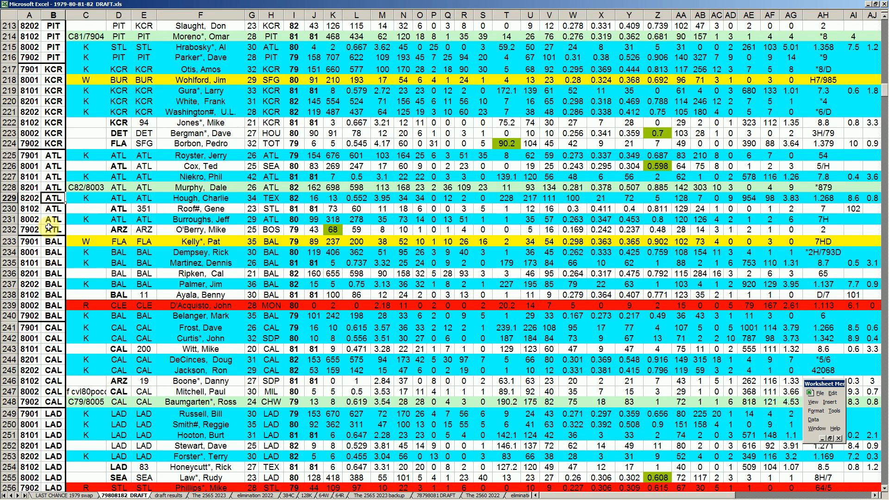
{"action": "key", "text": "Page_Down"}
{"action": "key", "text": "Page_Up"}
{"action": "scroll", "coordinate": [10, 229], "scroll_direction": "down", "scroll_amount": 5}
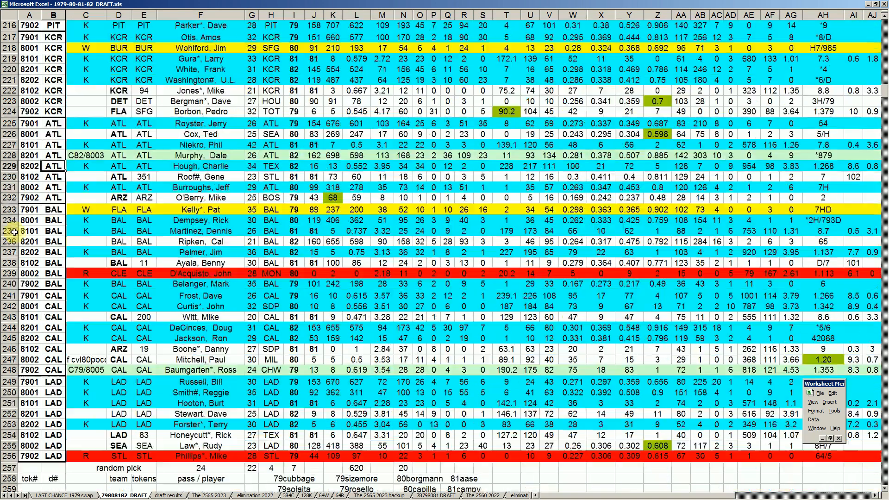
{"action": "left_click", "coordinate": [10, 327]}
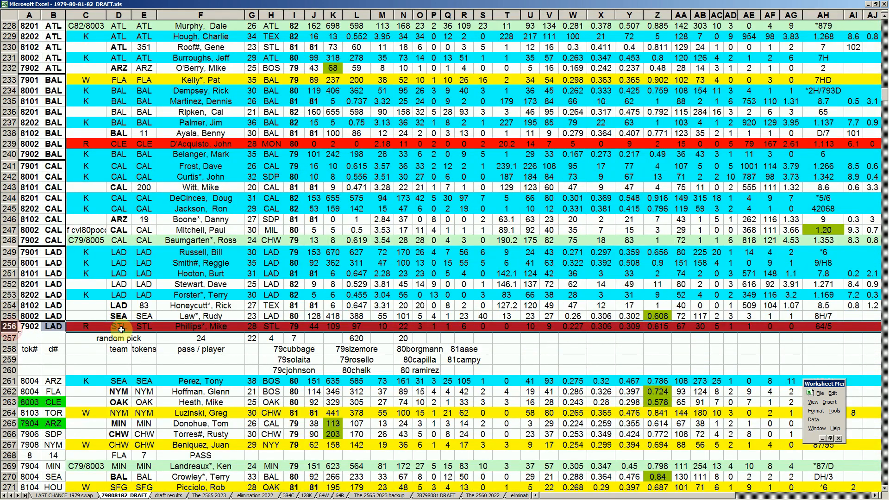
- Return to the beginning of the draft list and examine the TOR 8201 pick in row 4, including its C82/8103 code
{"action": "left_click", "coordinate": [58, 284]}
{"action": "key", "text": "Page_Up"}
{"action": "key", "text": "Page_Up"}
{"action": "key", "text": "Page_Up"}
{"action": "key", "text": "Page_Up"}
{"action": "key", "text": "Page_Up"}
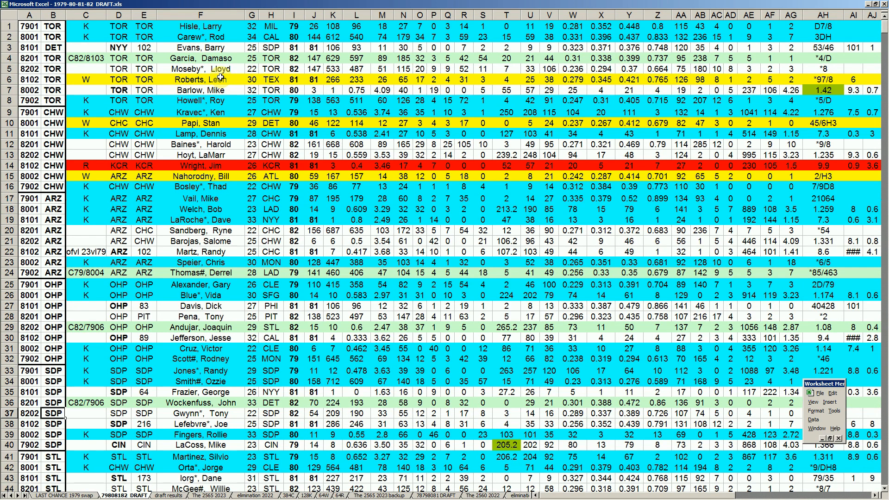
{"action": "left_click", "coordinate": [181, 57]}
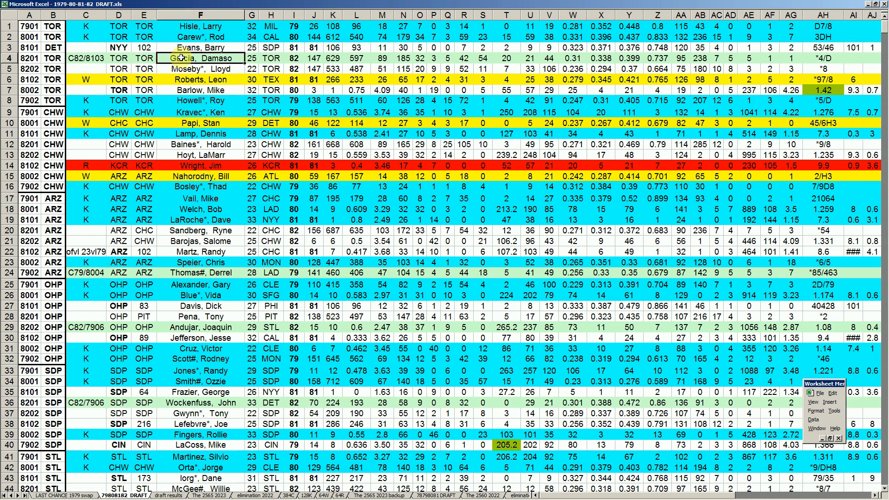
{"action": "left_click", "coordinate": [11, 58]}
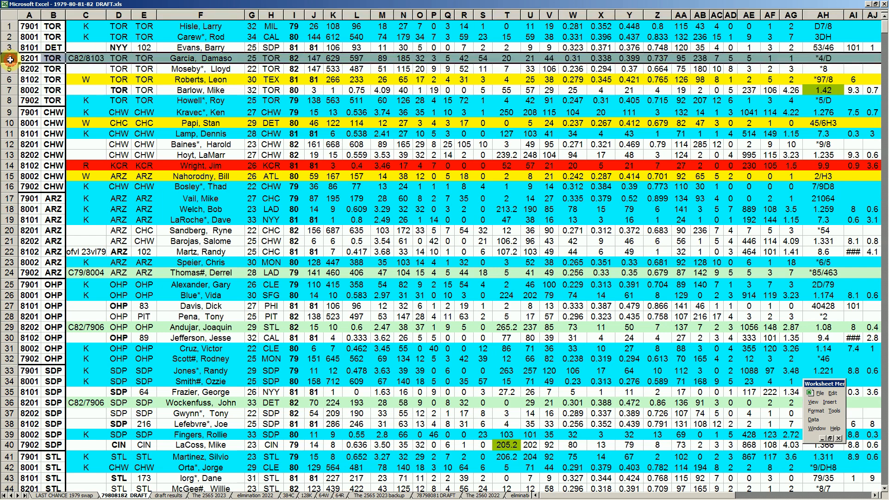
{"action": "left_click", "coordinate": [166, 77]}
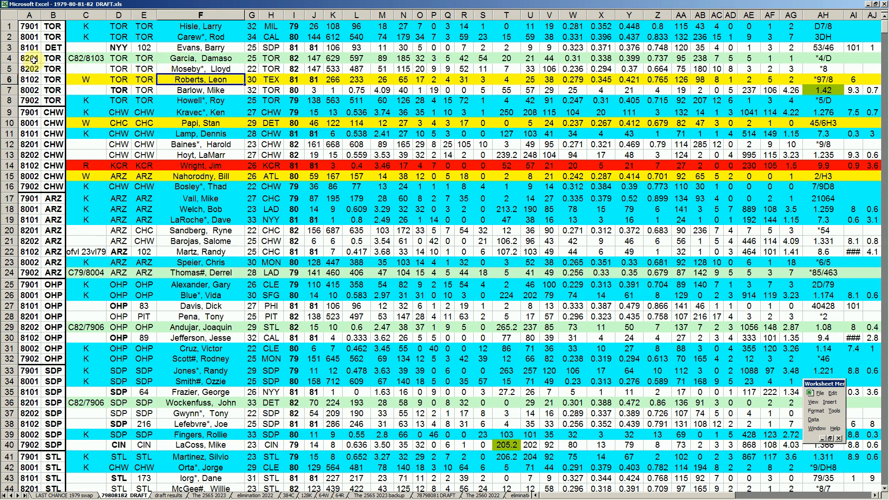
{"action": "left_click", "coordinate": [12, 59]}
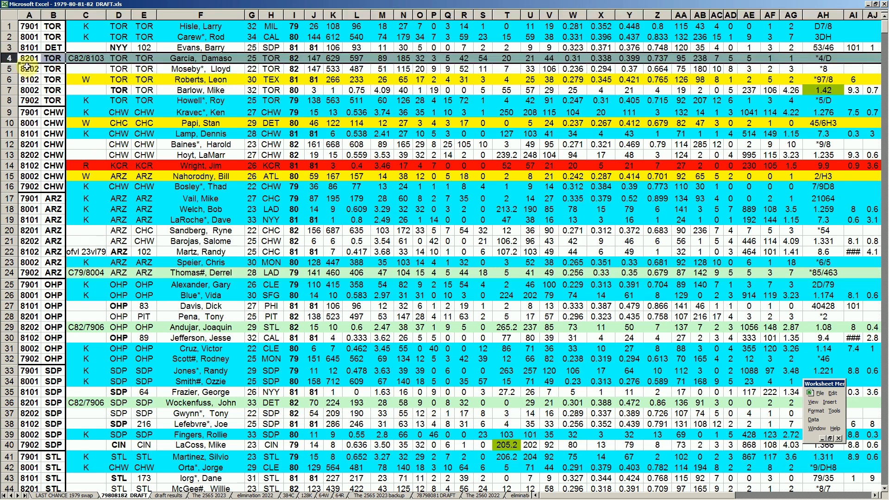
{"action": "left_click", "coordinate": [53, 58]}
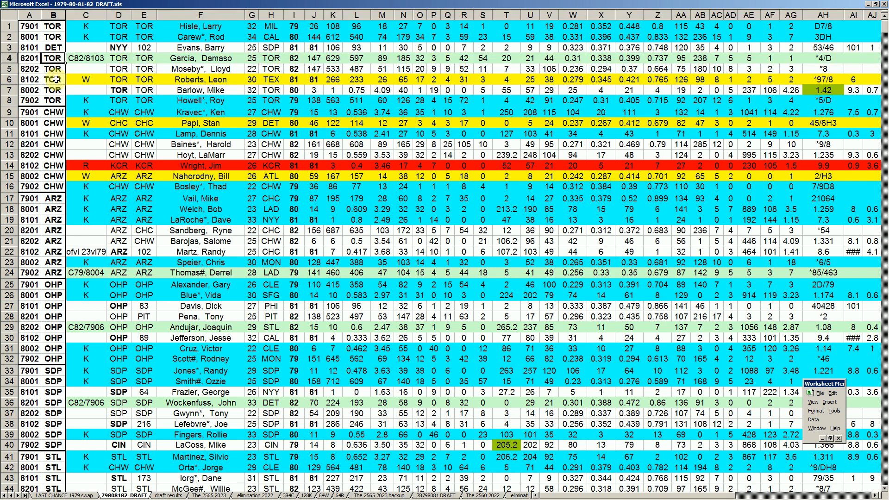
{"action": "left_click", "coordinate": [204, 59]}
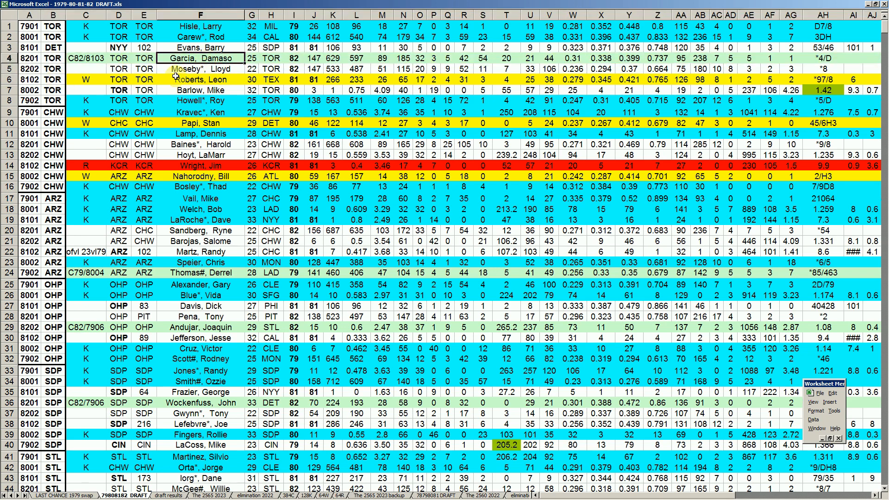
{"action": "left_click", "coordinate": [86, 58]}
{"action": "left_click", "coordinate": [31, 57]}
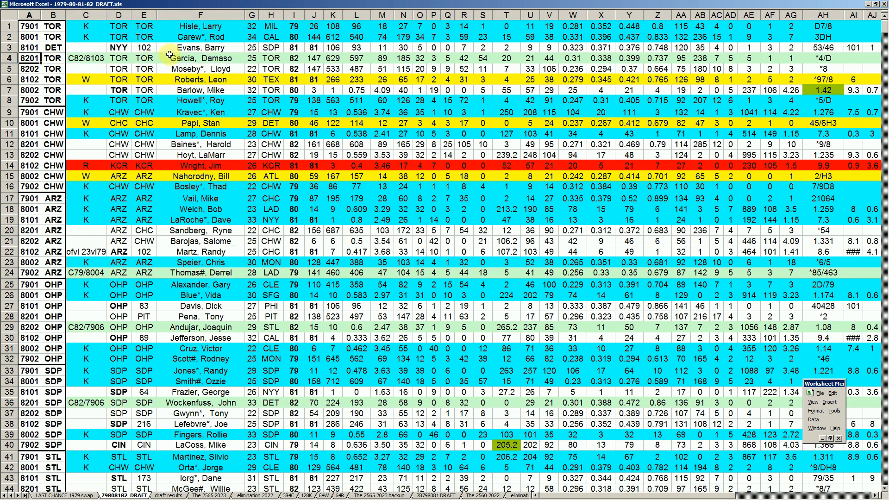
- Check the coded picks in rows 24 and 29 of the draft list against the TEX and TOR entries on the 384C sheet
{"action": "left_click", "coordinate": [193, 274]}
{"action": "left_click", "coordinate": [193, 328]}
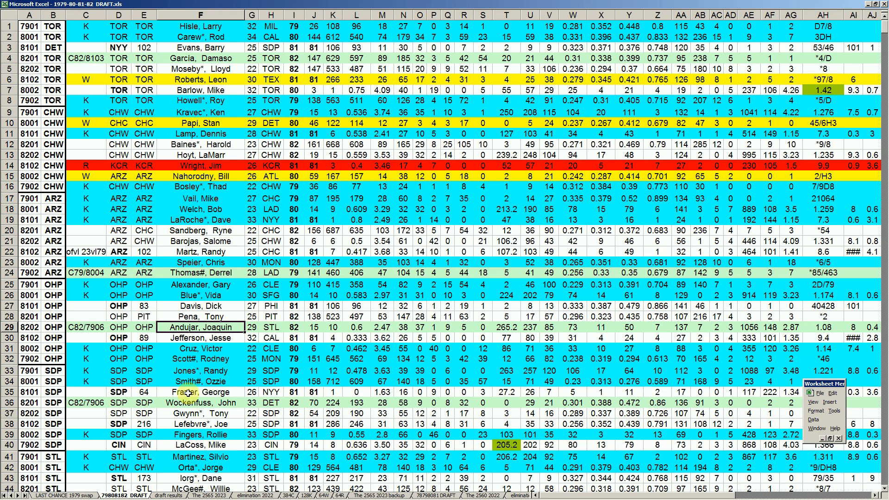
{"action": "left_click", "coordinate": [287, 495]}
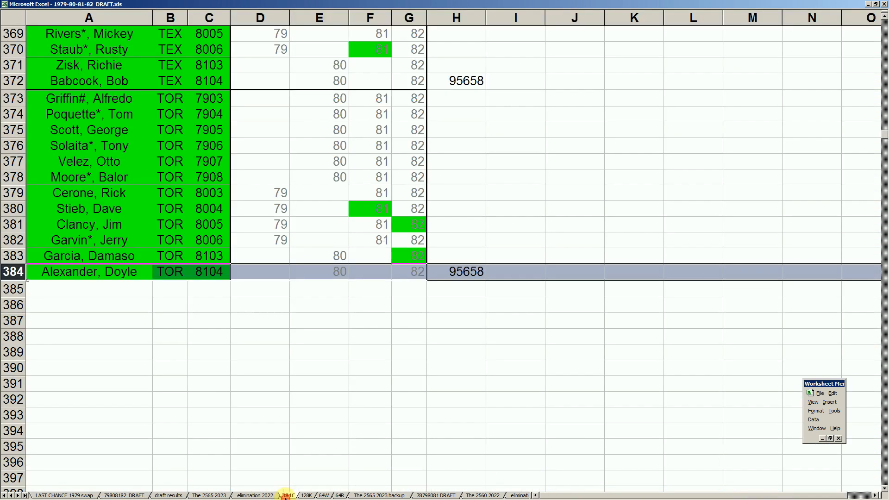
{"action": "left_click", "coordinate": [155, 240]}
{"action": "scroll", "coordinate": [149, 236], "scroll_direction": "up", "scroll_amount": 5}
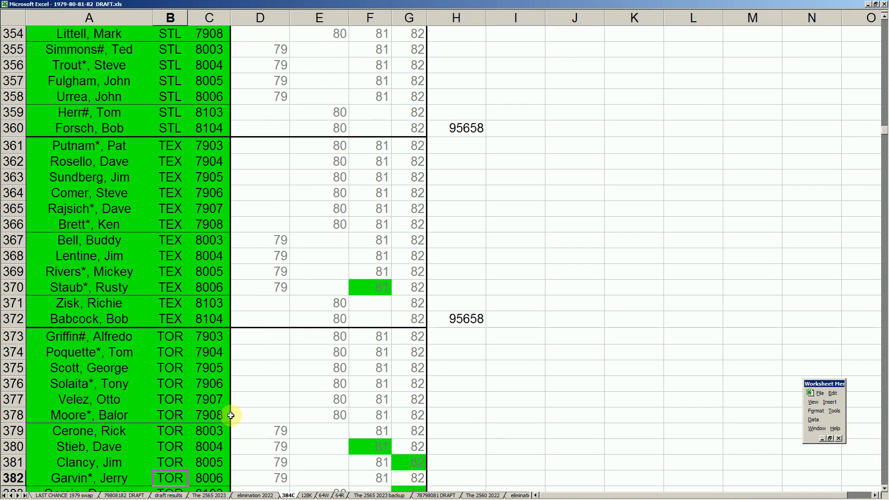
- Review the draft order on the elimination 2022 sheet from TOR in position 1 to LAD in position 32
{"action": "left_click", "coordinate": [248, 496]}
{"action": "left_click", "coordinate": [180, 254]}
{"action": "scroll", "coordinate": [185, 254], "scroll_direction": "up", "scroll_amount": 3}
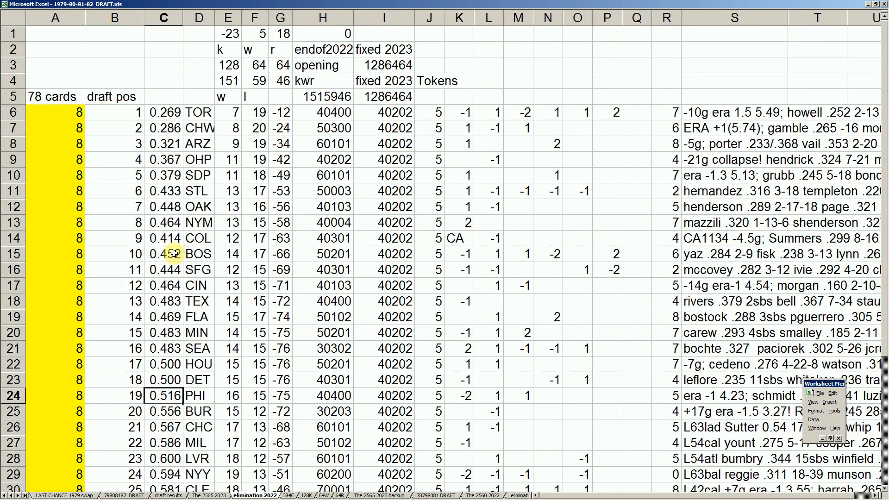
{"action": "left_click", "coordinate": [200, 114]}
{"action": "left_click", "coordinate": [200, 145]}
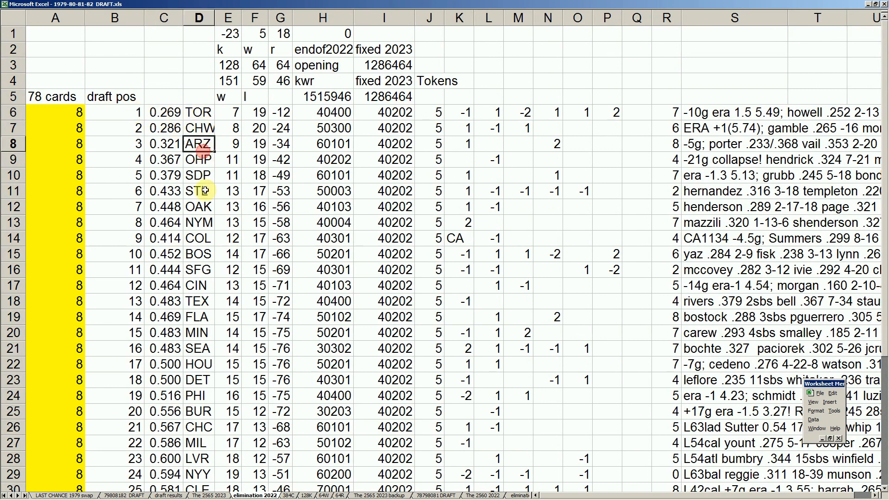
{"action": "scroll", "coordinate": [204, 194], "scroll_direction": "down", "scroll_amount": 3}
{"action": "scroll", "coordinate": [204, 197], "scroll_direction": "down", "scroll_amount": 3}
{"action": "left_click", "coordinate": [207, 322]}
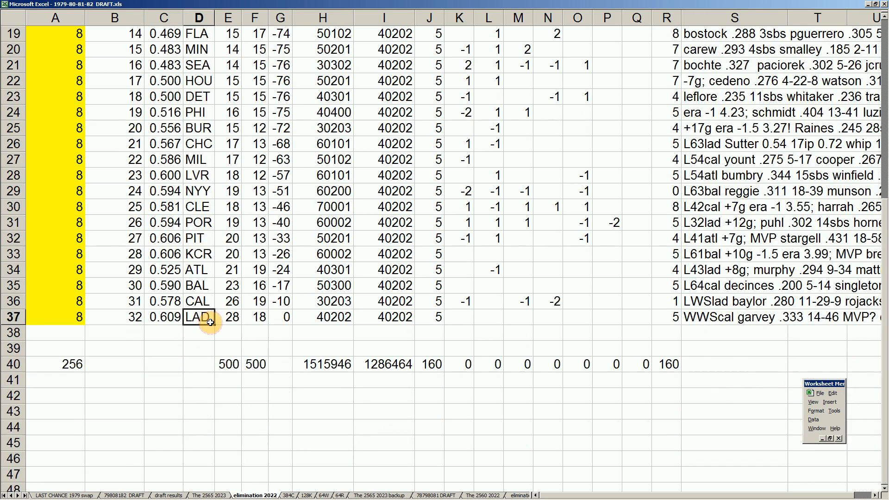
- Check each team's starting tokens in column J and their total in row 40
{"action": "scroll", "coordinate": [205, 347], "scroll_direction": "up", "scroll_amount": 5}
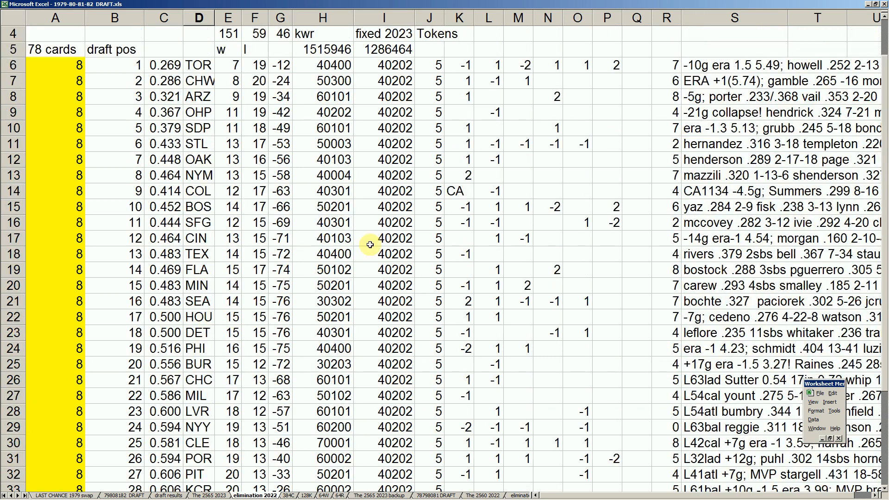
{"action": "left_click", "coordinate": [436, 64]}
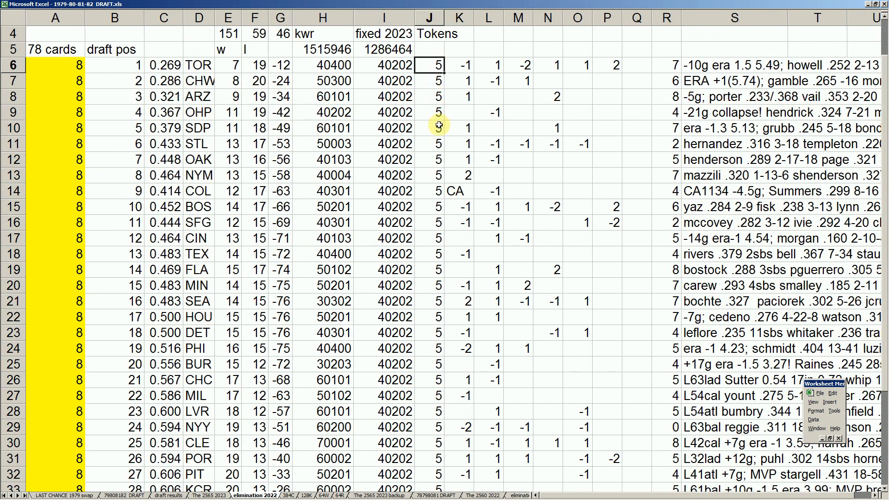
{"action": "left_click", "coordinate": [433, 147]}
{"action": "scroll", "coordinate": [433, 147], "scroll_direction": "down", "scroll_amount": 5}
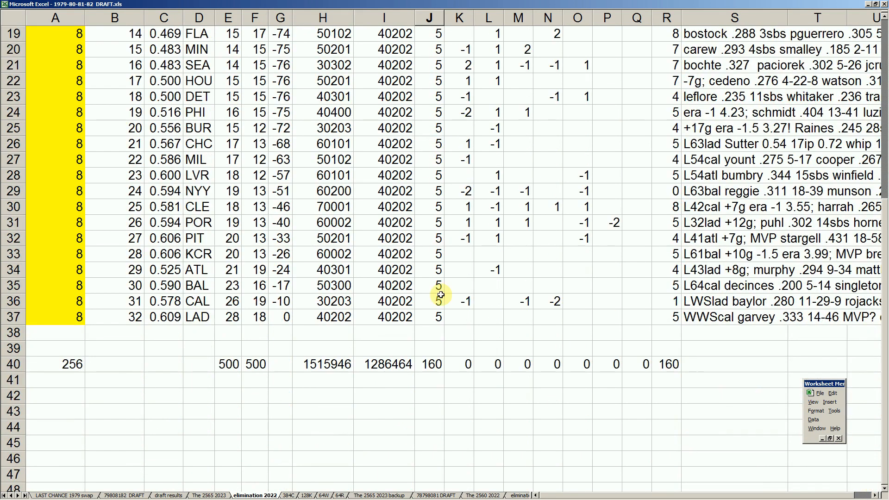
{"action": "left_click", "coordinate": [435, 361]}
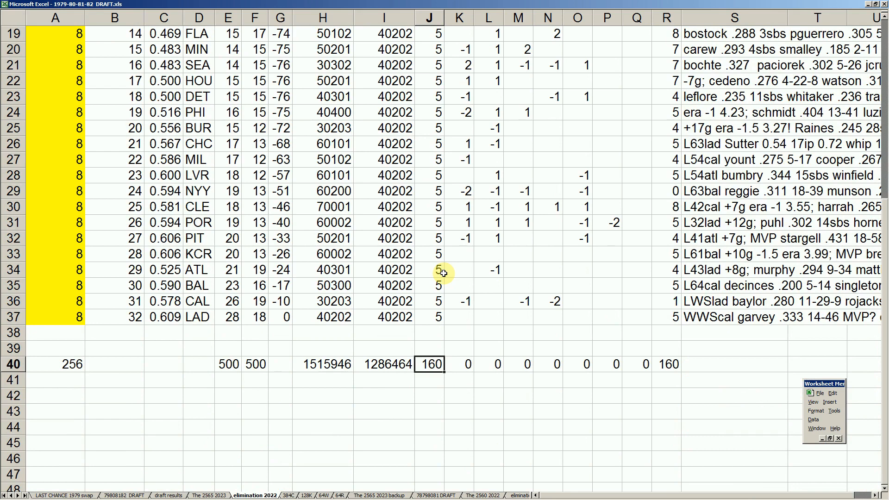
- Examine the token adjustments in column K for MIN and HOU
{"action": "scroll", "coordinate": [430, 243], "scroll_direction": "up", "scroll_amount": 5}
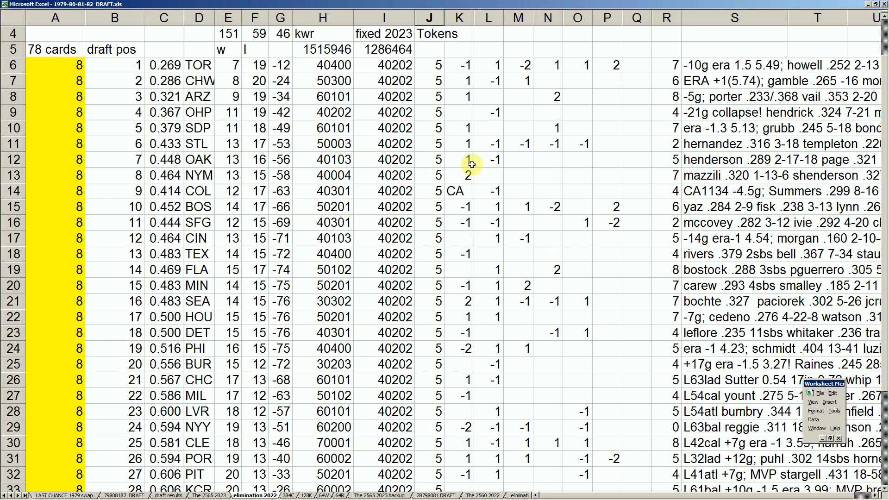
{"action": "left_click", "coordinate": [467, 288]}
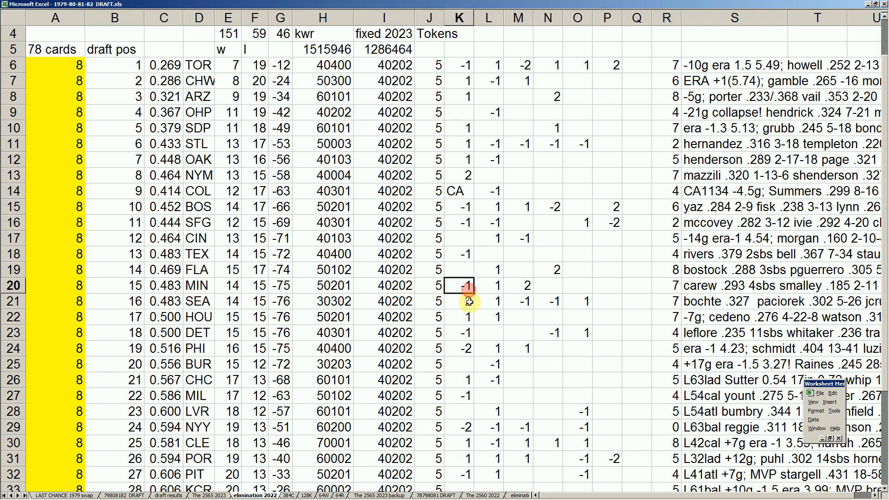
{"action": "left_click", "coordinate": [468, 317]}
{"action": "scroll", "coordinate": [485, 339], "scroll_direction": "down", "scroll_amount": 1}
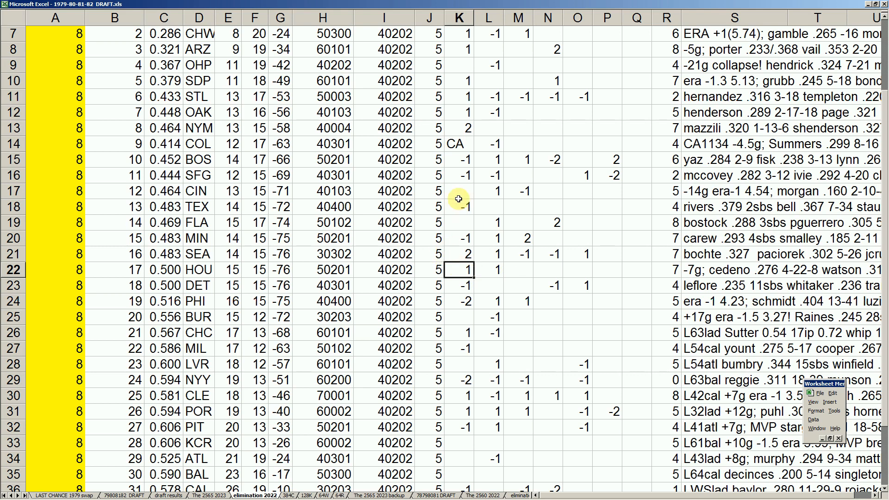
- Compare the column K token adjustments for NYM, PHI and NYY
{"action": "left_click", "coordinate": [200, 128]}
{"action": "scroll", "coordinate": [208, 143], "scroll_direction": "up", "scroll_amount": 2}
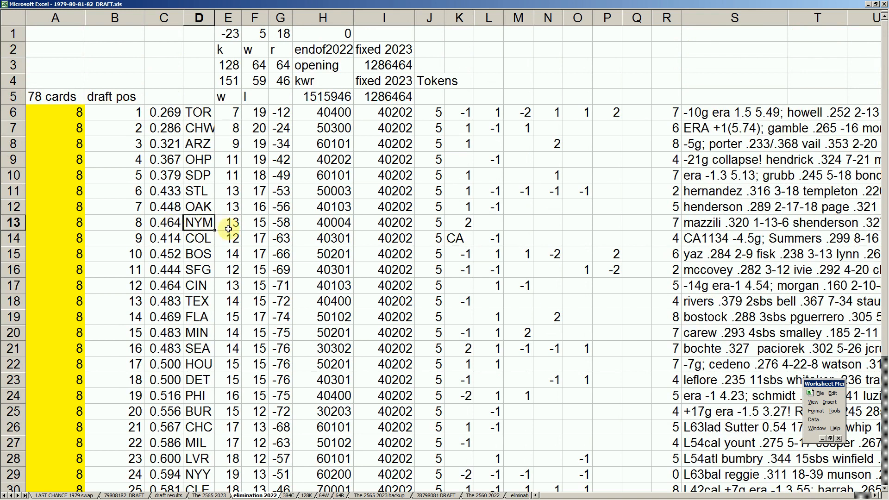
{"action": "left_click", "coordinate": [467, 223]}
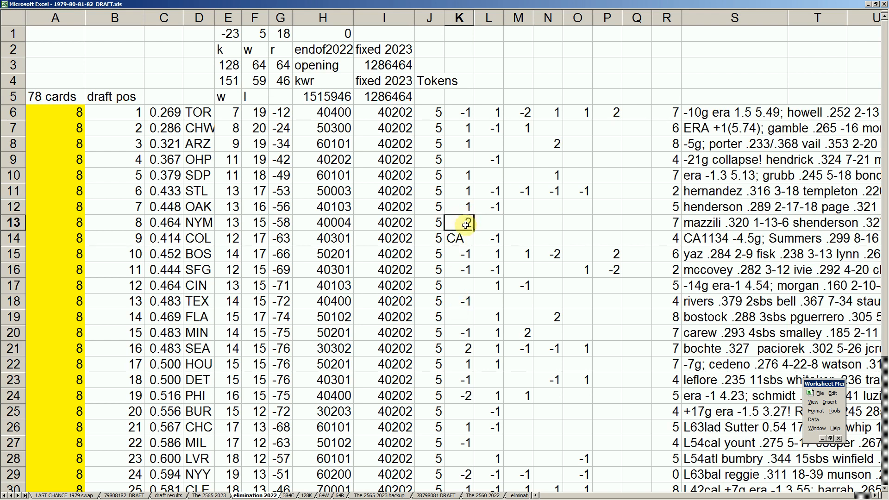
{"action": "left_click", "coordinate": [464, 396]}
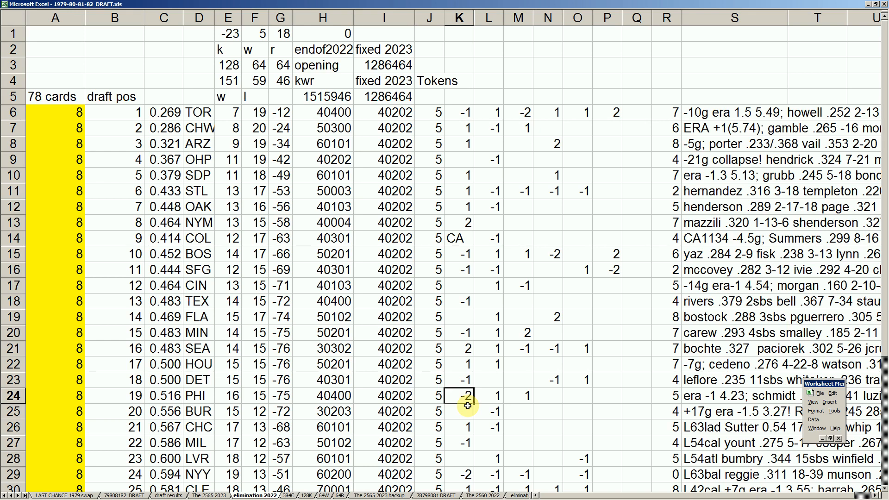
{"action": "scroll", "coordinate": [468, 405], "scroll_direction": "down", "scroll_amount": 2}
{"action": "left_click", "coordinate": [464, 380]}
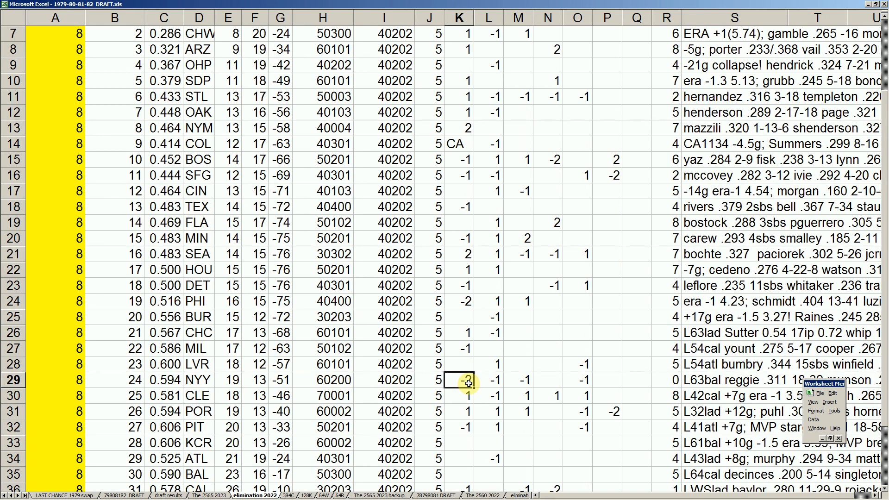
{"action": "scroll", "coordinate": [468, 383], "scroll_direction": "down", "scroll_amount": 2}
{"action": "scroll", "coordinate": [472, 272], "scroll_direction": "up", "scroll_amount": 1}
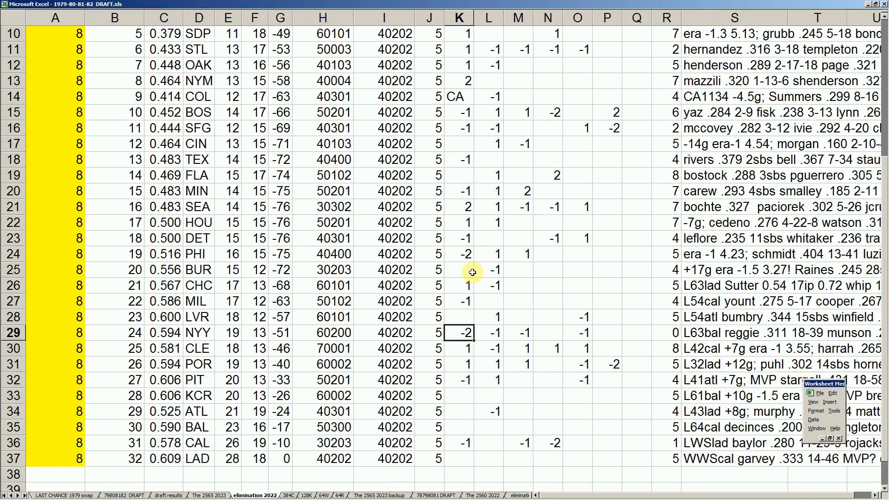
- Compare the column M token adjustments for TOR and MIN, and check FLA's adjustment in column N
{"action": "scroll", "coordinate": [468, 212], "scroll_direction": "up", "scroll_amount": 2}
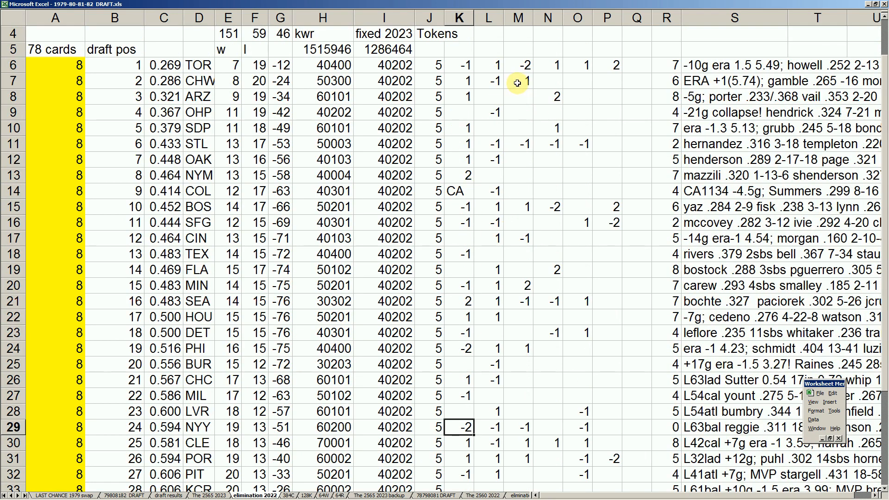
{"action": "left_click", "coordinate": [523, 62]}
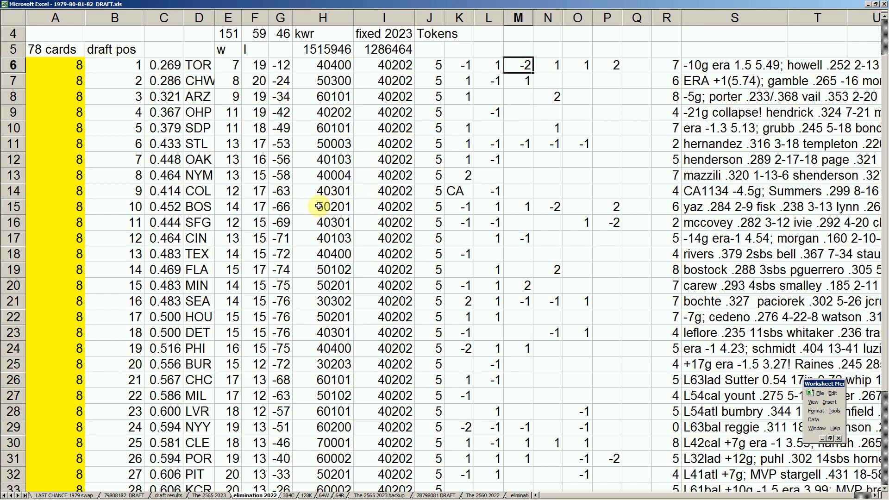
{"action": "left_click", "coordinate": [204, 69]}
{"action": "left_click", "coordinate": [520, 69]}
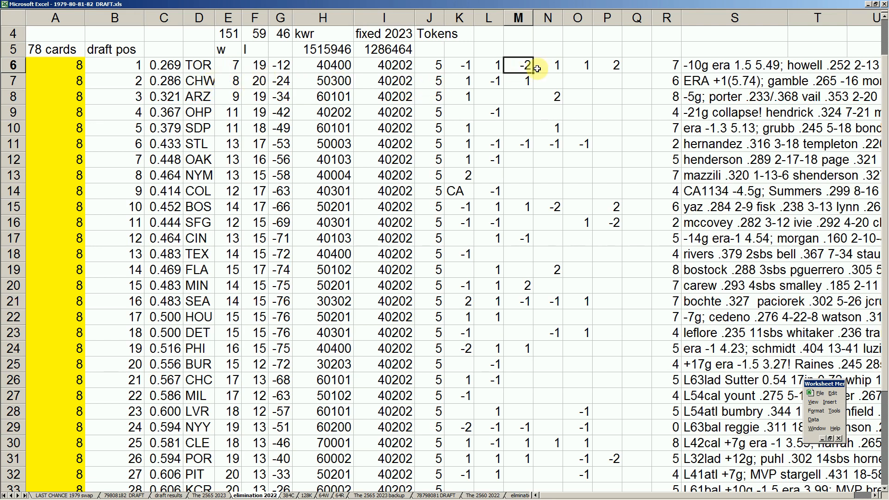
{"action": "left_click", "coordinate": [522, 289]}
{"action": "left_click", "coordinate": [203, 288]}
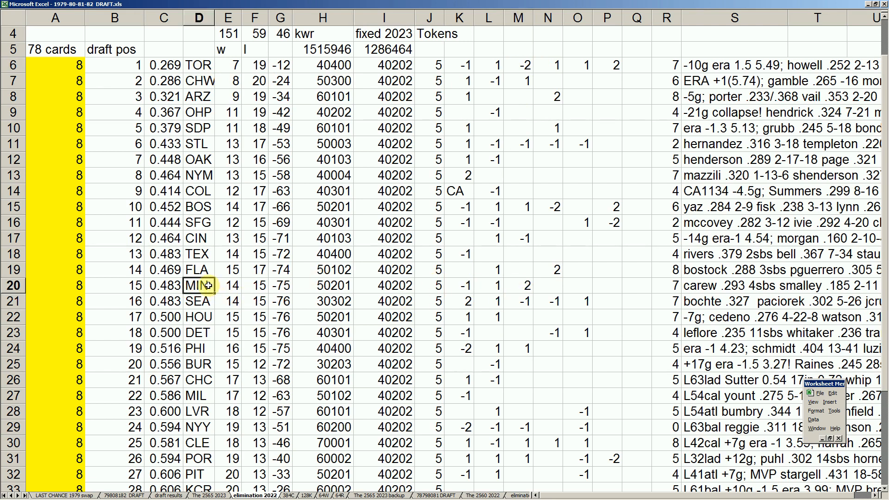
{"action": "left_click", "coordinate": [526, 287]}
{"action": "type", "text": "2"}
{"action": "key", "text": "Return"}
{"action": "scroll", "coordinate": [527, 287], "scroll_direction": "down", "scroll_amount": 2}
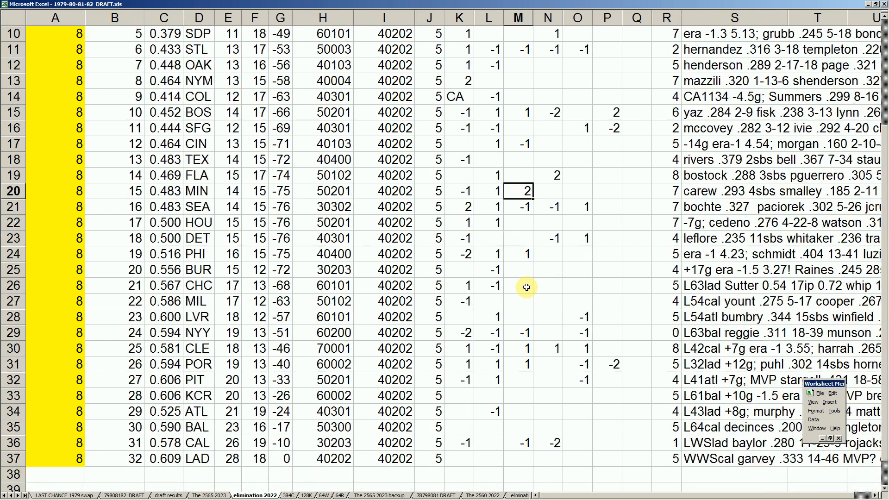
{"action": "left_click", "coordinate": [550, 177]}
- Compare TOR's token adjustments in columns M and P with SFG's adjustment in column P
{"action": "scroll", "coordinate": [541, 192], "scroll_direction": "up", "scroll_amount": 3}
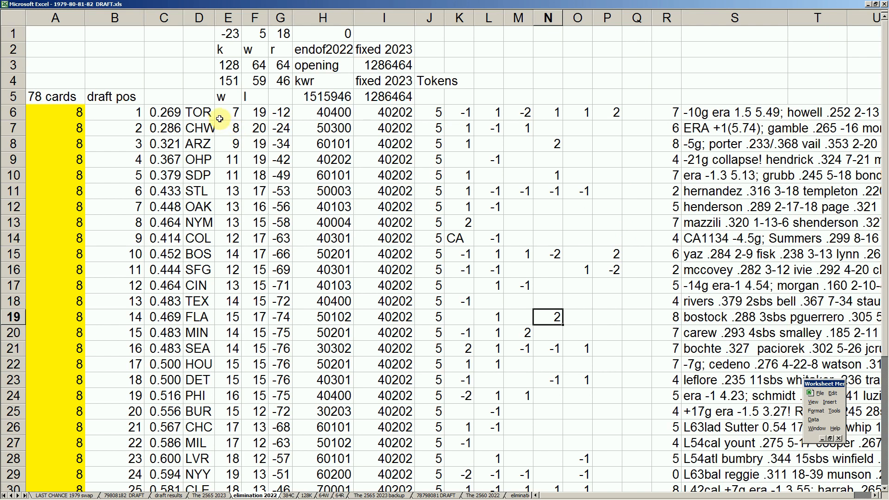
{"action": "left_click", "coordinate": [618, 111]}
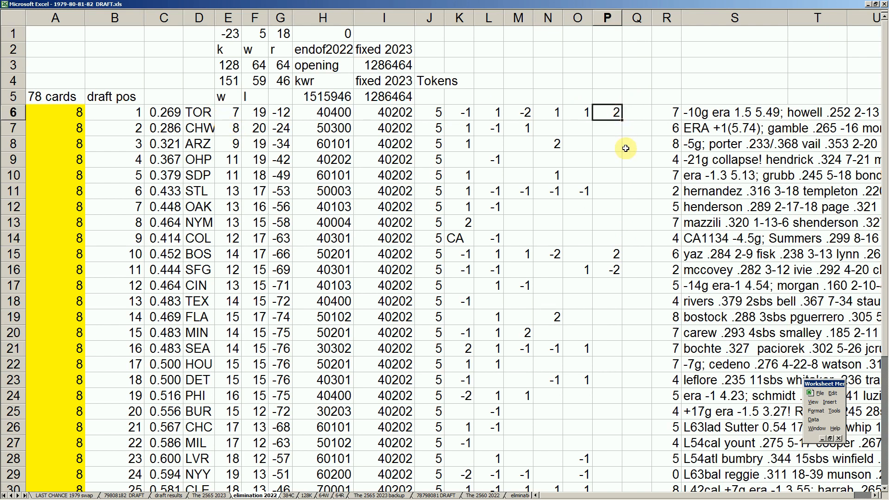
{"action": "left_click", "coordinate": [527, 113]}
{"action": "left_click", "coordinate": [613, 111]}
{"action": "left_click", "coordinate": [620, 275]}
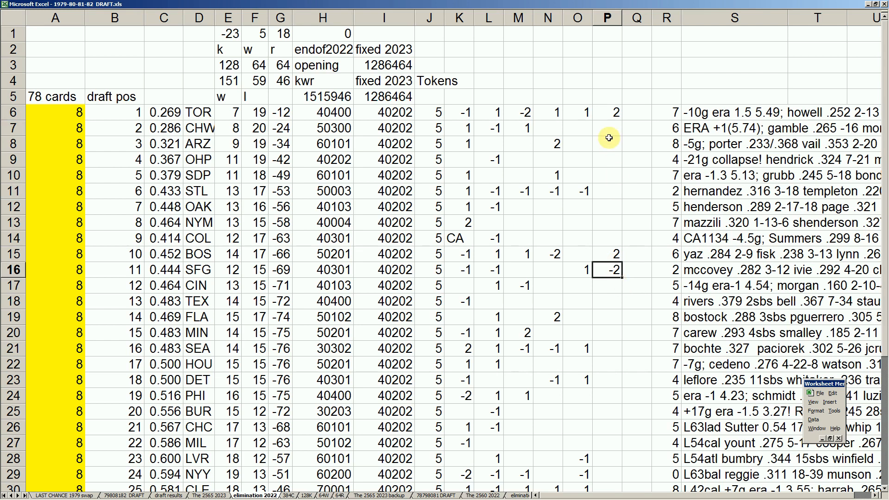
{"action": "left_click", "coordinate": [618, 112]}
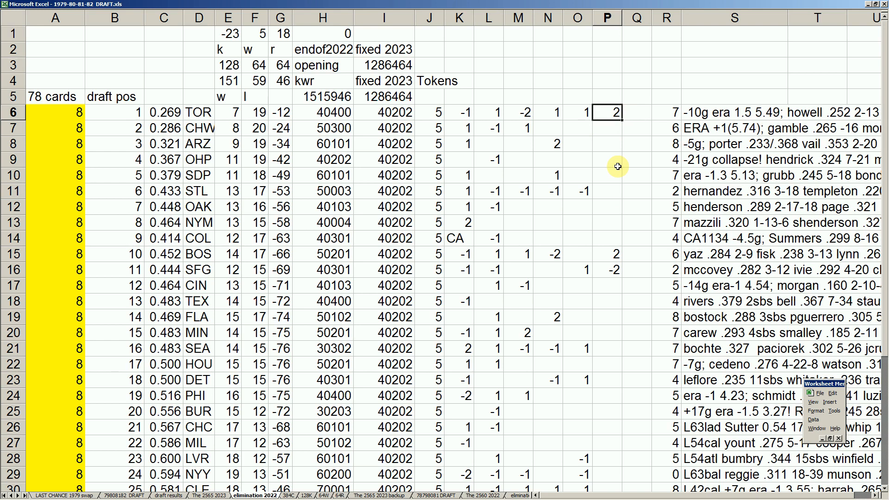
{"action": "left_click", "coordinate": [527, 112]}
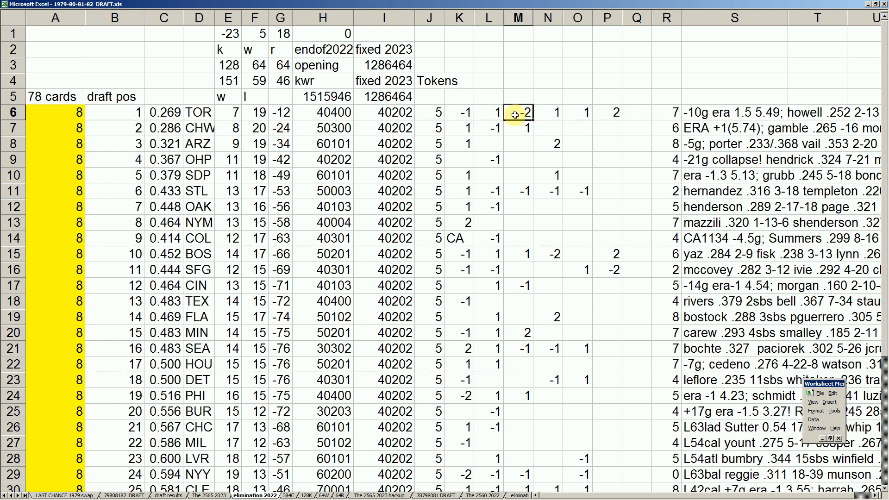
{"action": "left_click", "coordinate": [613, 114]}
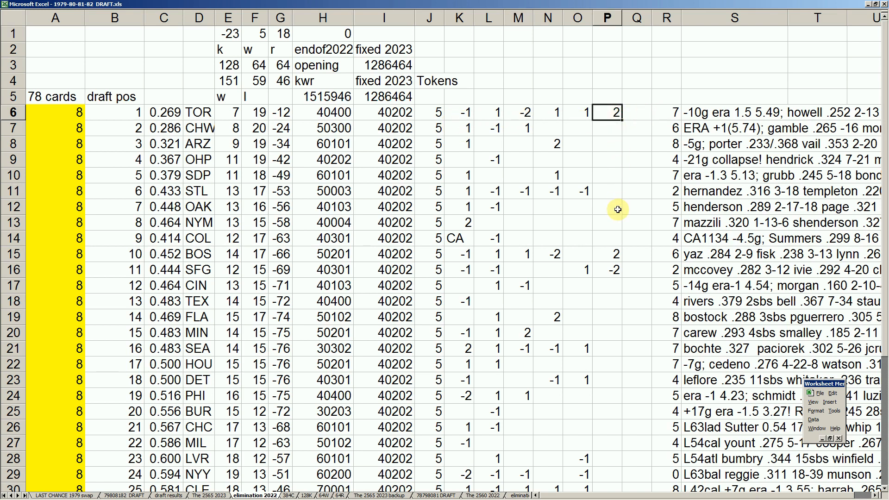
- Compare the column N token adjustments for ARZ, CAL, FLA and BOS
{"action": "left_click", "coordinate": [556, 144]}
{"action": "scroll", "coordinate": [572, 301], "scroll_direction": "down", "scroll_amount": 2}
{"action": "scroll", "coordinate": [564, 405], "scroll_direction": "down", "scroll_amount": 1}
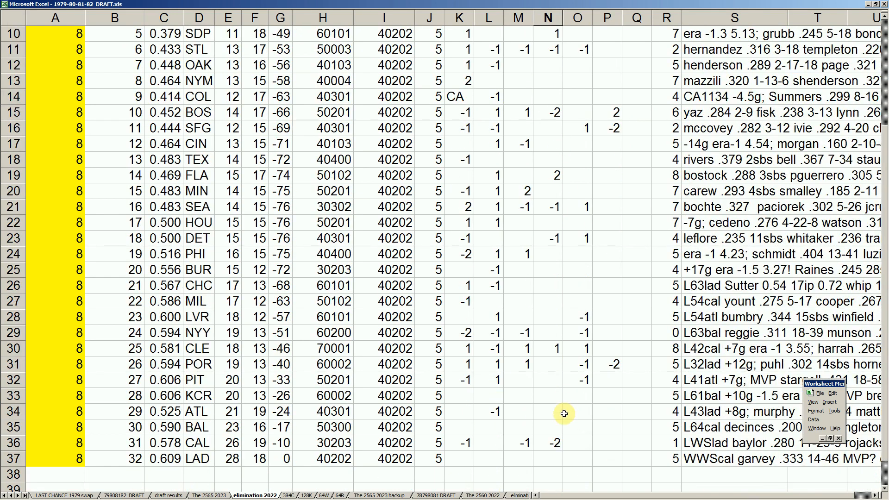
{"action": "left_click", "coordinate": [552, 445]}
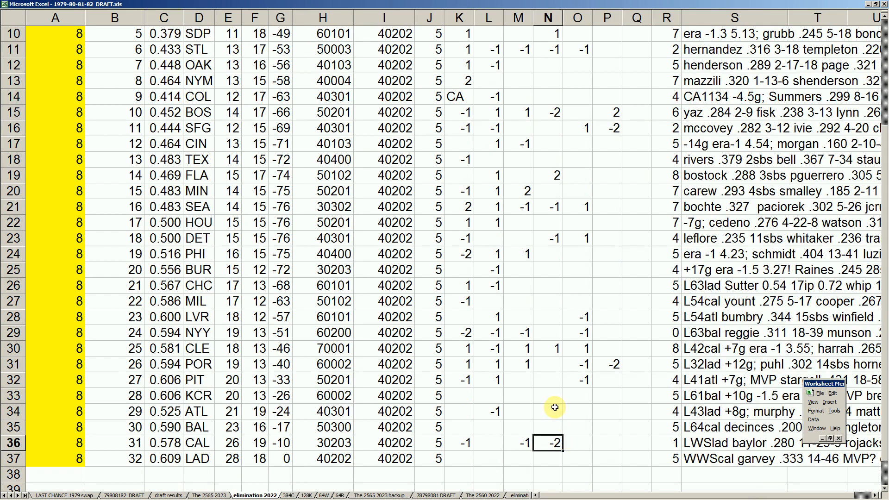
{"action": "left_click", "coordinate": [556, 178]}
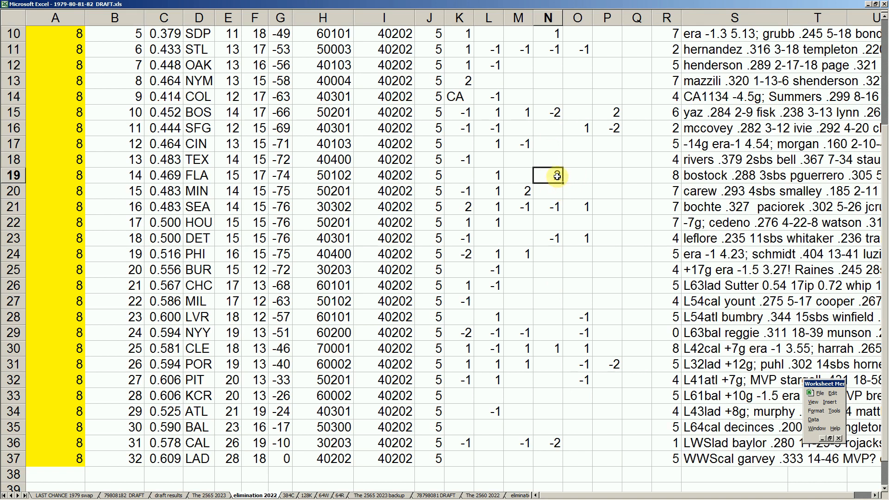
{"action": "type", "text": "2"}
{"action": "left_click", "coordinate": [554, 113]}
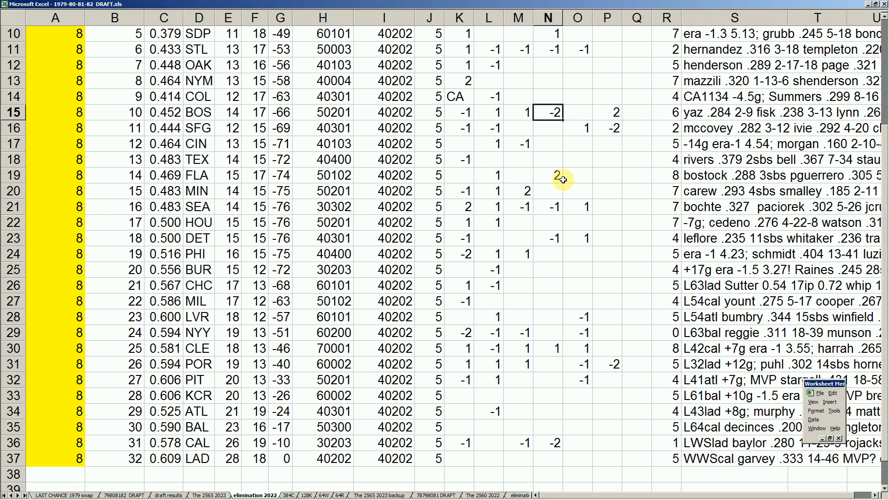
{"action": "left_click", "coordinate": [603, 223]}
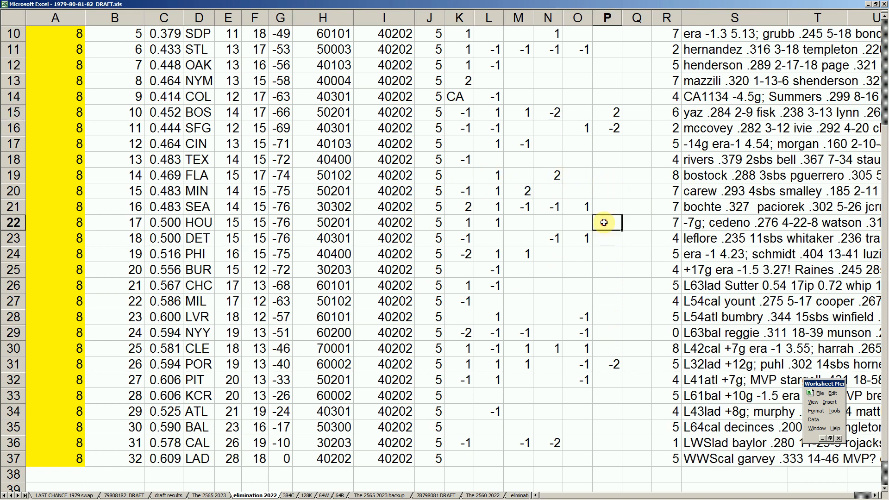
- Compare the row 40 total of the starting tokens in column J with the final token total in column R
{"action": "scroll", "coordinate": [558, 209], "scroll_direction": "up", "scroll_amount": 2}
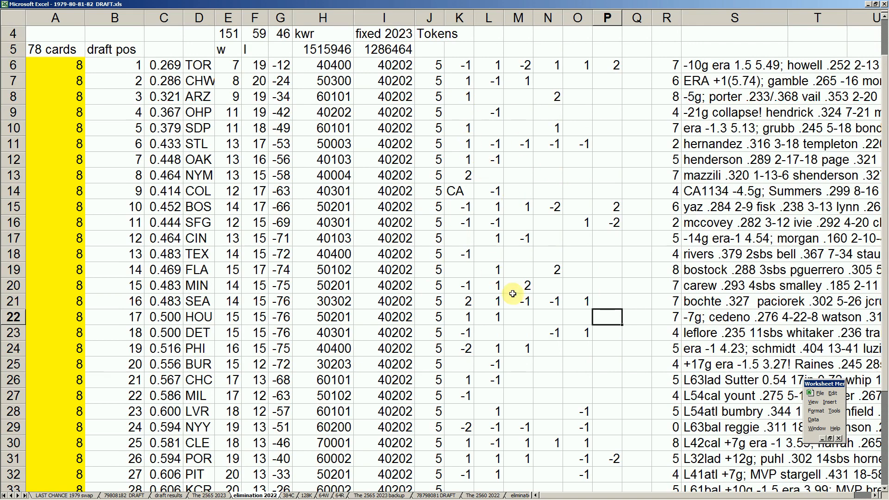
{"action": "left_click", "coordinate": [437, 66]}
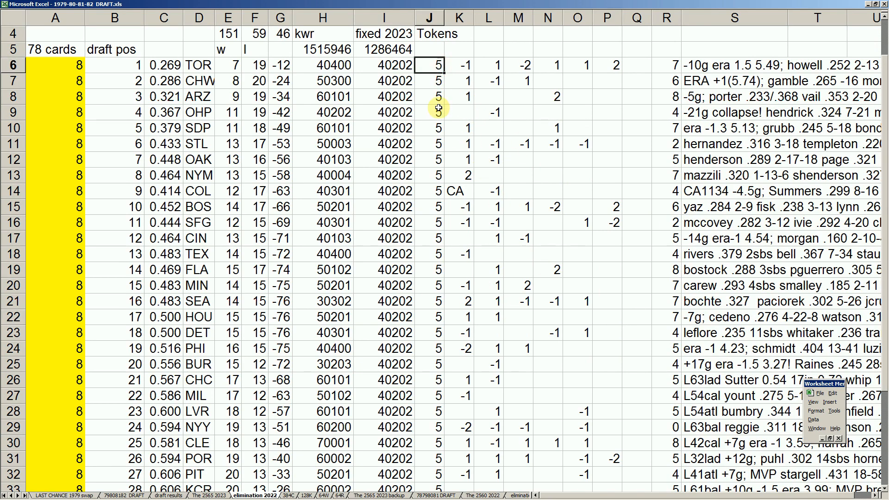
{"action": "scroll", "coordinate": [438, 108], "scroll_direction": "down", "scroll_amount": 5}
{"action": "left_click", "coordinate": [434, 365]}
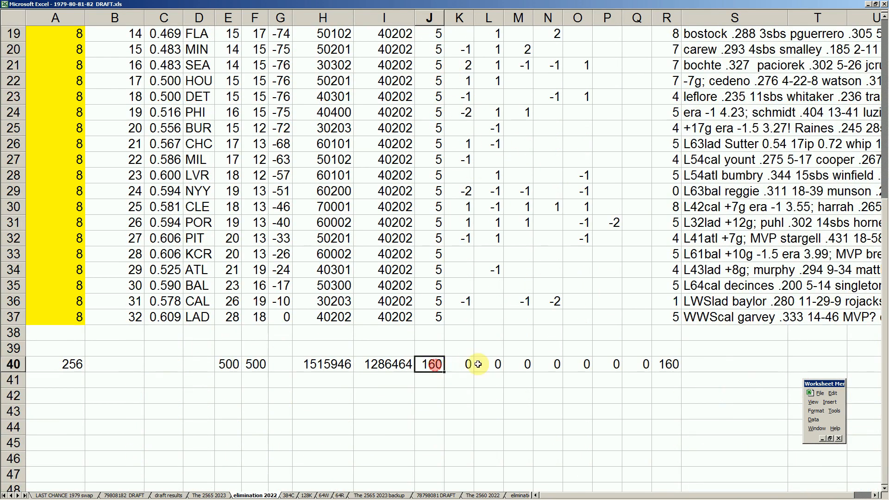
{"action": "scroll", "coordinate": [639, 329], "scroll_direction": "up", "scroll_amount": 4}
{"action": "scroll", "coordinate": [640, 319], "scroll_direction": "down", "scroll_amount": 5}
{"action": "left_click", "coordinate": [672, 318]}
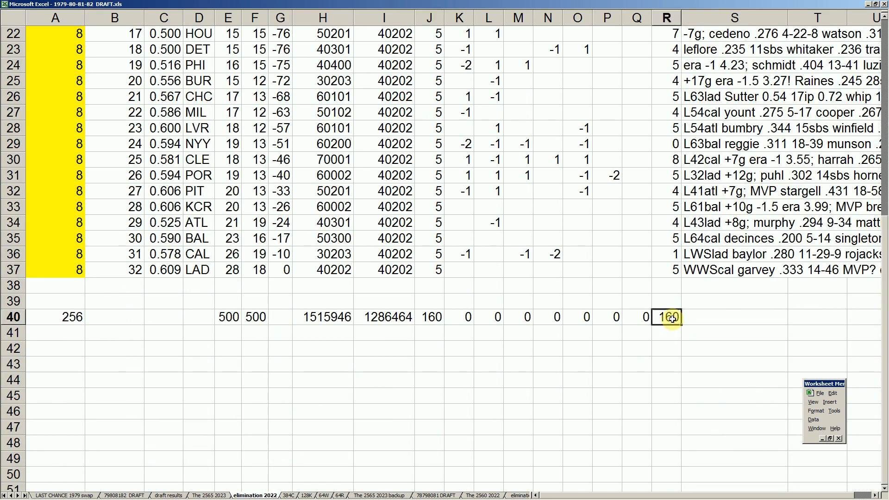
- Check the row 40 totals of the token adjustments in columns L through Q
{"action": "left_click", "coordinate": [490, 222]}
{"action": "scroll", "coordinate": [470, 190], "scroll_direction": "up", "scroll_amount": 3}
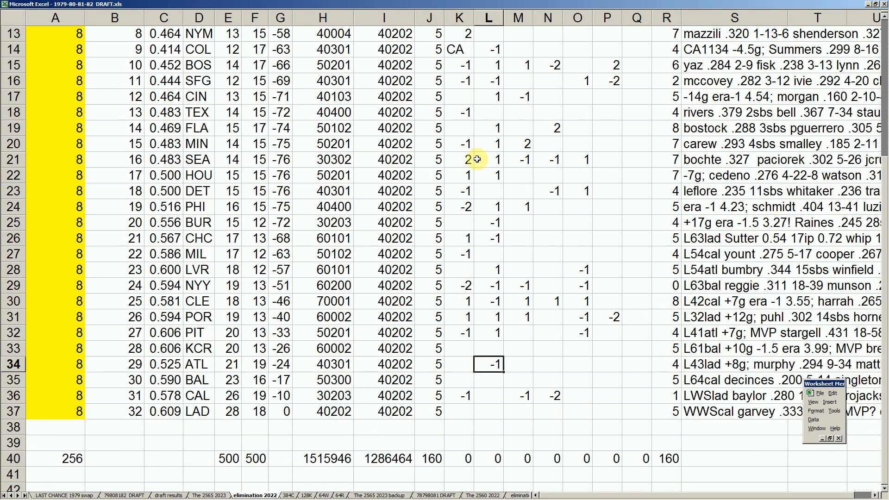
{"action": "scroll", "coordinate": [480, 283], "scroll_direction": "down", "scroll_amount": 2}
{"action": "left_click", "coordinate": [487, 368]}
{"action": "left_click", "coordinate": [519, 365]}
{"action": "left_click", "coordinate": [556, 365]}
{"action": "left_click", "coordinate": [587, 366]}
{"action": "left_click", "coordinate": [611, 366]}
{"action": "left_click", "coordinate": [638, 366]}
- Examine the final token counts in column R for ARZ, FLA and CLE
{"action": "scroll", "coordinate": [657, 343], "scroll_direction": "up", "scroll_amount": 3}
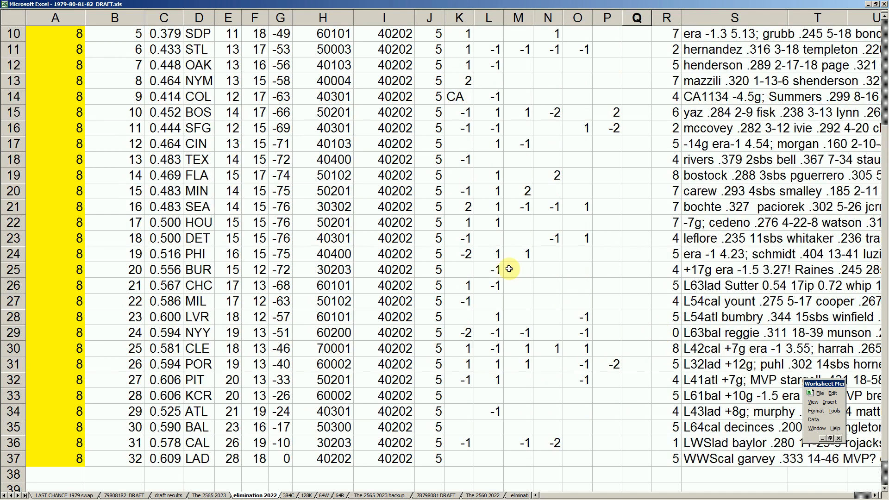
{"action": "scroll", "coordinate": [432, 215], "scroll_direction": "up", "scroll_amount": 2}
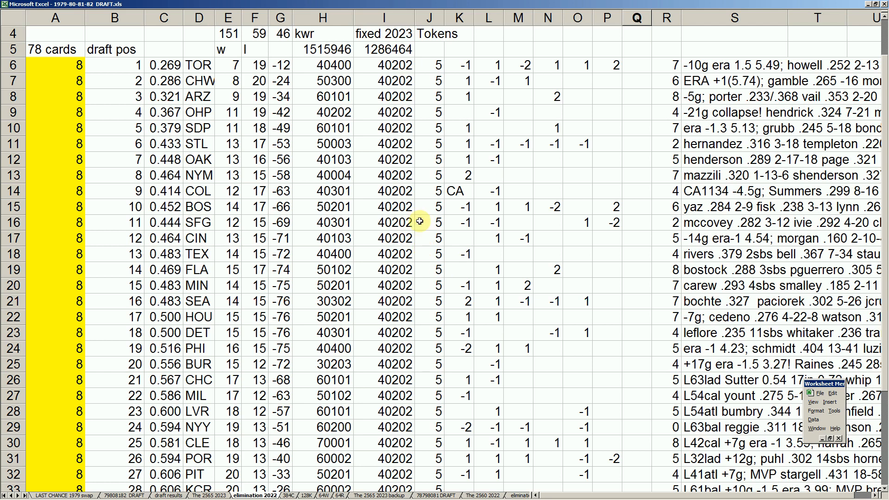
{"action": "left_click", "coordinate": [672, 97]}
{"action": "left_click", "coordinate": [672, 272]}
{"action": "scroll", "coordinate": [618, 332], "scroll_direction": "down", "scroll_amount": 1}
{"action": "left_click", "coordinate": [672, 396]}
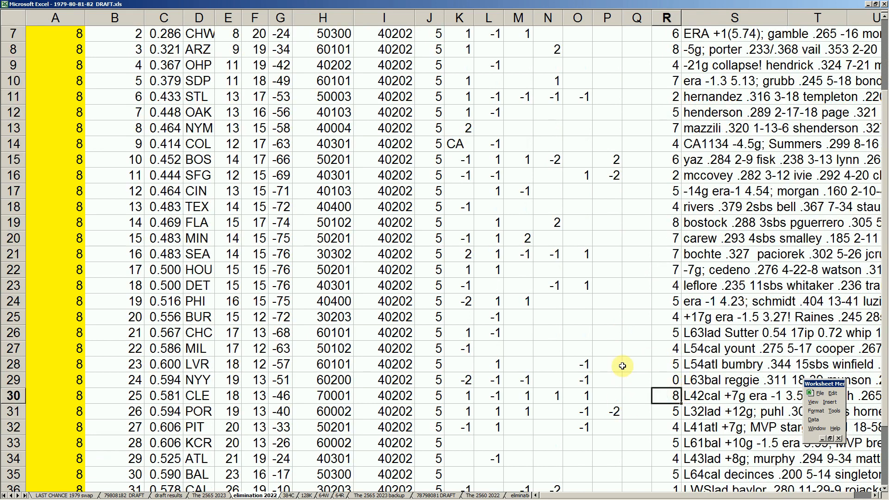
- Compare the final token counts in column R for CAL and NYY
{"action": "scroll", "coordinate": [620, 363], "scroll_direction": "down", "scroll_amount": 4}
{"action": "left_click", "coordinate": [190, 300]}
{"action": "left_click", "coordinate": [677, 299]}
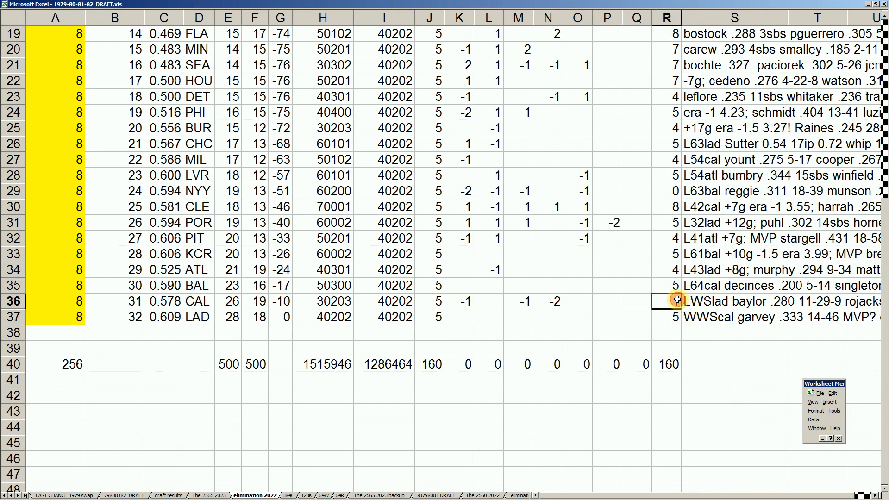
{"action": "left_click", "coordinate": [199, 191]}
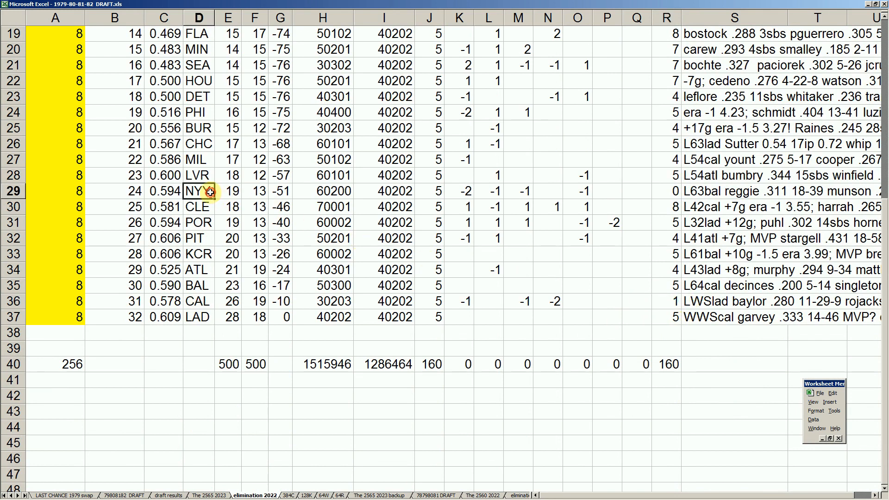
{"action": "left_click", "coordinate": [672, 192]}
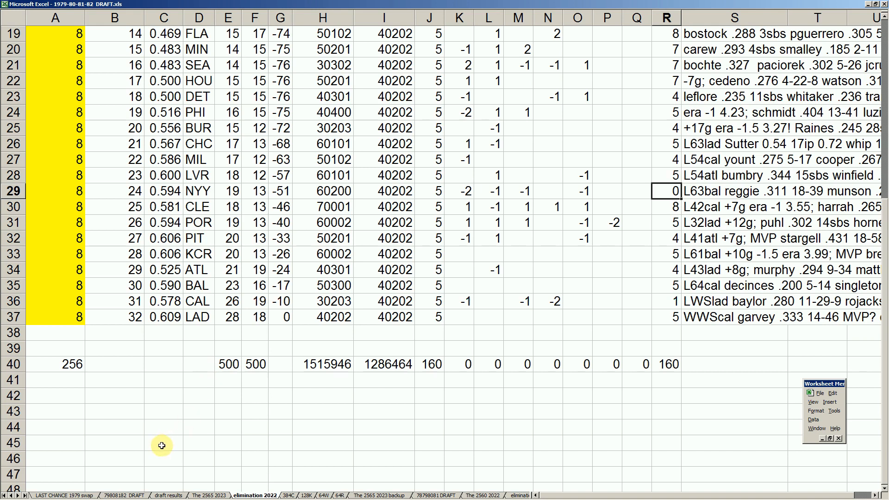
- Open the 79808182 DRAFT sheet and look through the teams' picks from TOR down to the token picks below LAD
{"action": "left_click", "coordinate": [134, 492]}
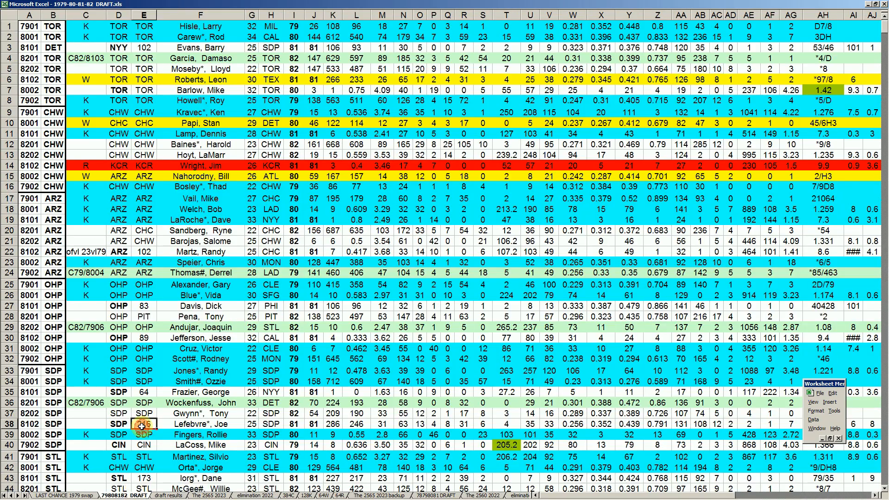
{"action": "scroll", "coordinate": [142, 425], "scroll_direction": "down", "scroll_amount": 18}
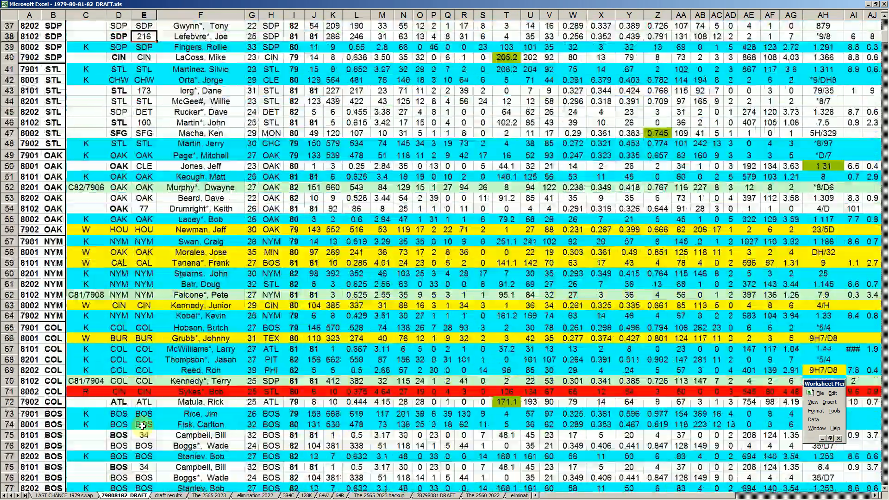
{"action": "scroll", "coordinate": [142, 425], "scroll_direction": "down", "scroll_amount": 20}
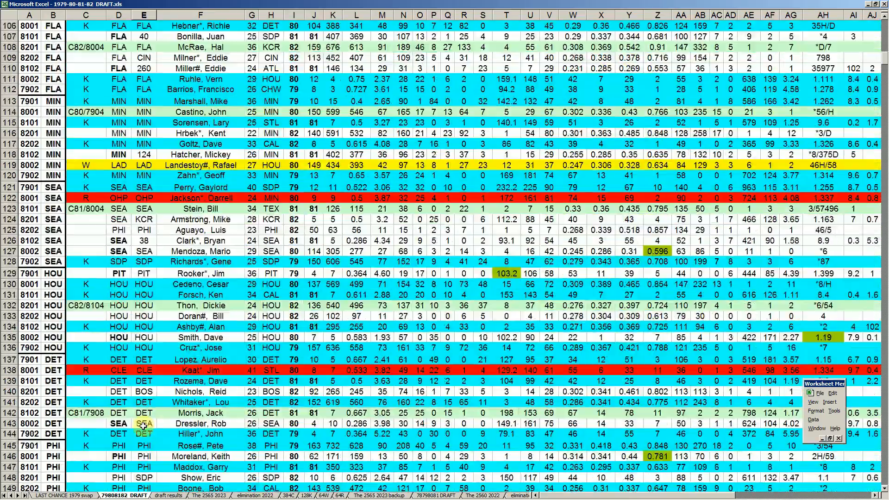
{"action": "scroll", "coordinate": [144, 425], "scroll_direction": "down", "scroll_amount": 17}
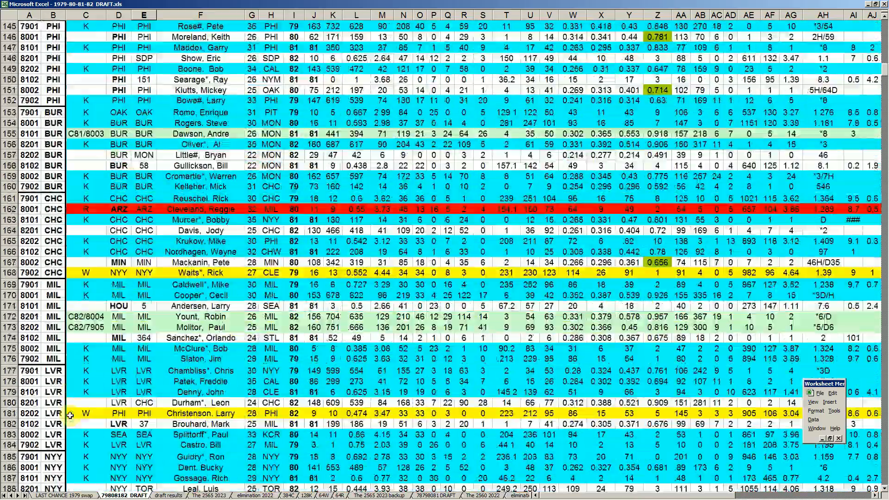
{"action": "scroll", "coordinate": [70, 415], "scroll_direction": "down", "scroll_amount": 19}
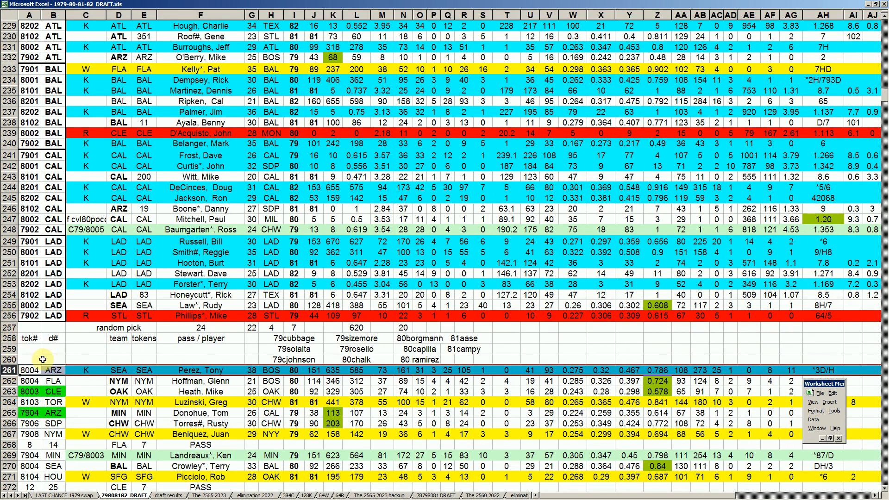
- Examine the tok# and d# columns of the token pick list, including the ARZ and CLE entries in rows 261 and 263
{"action": "left_click", "coordinate": [30, 338]}
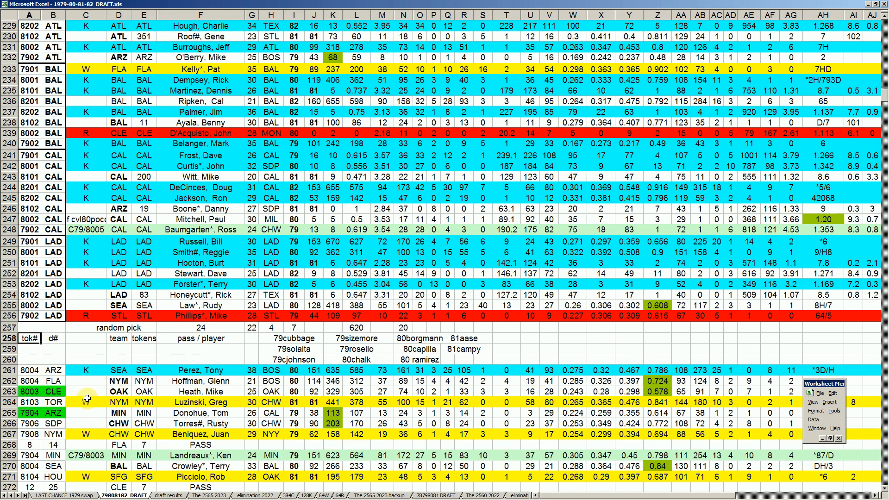
{"action": "left_click", "coordinate": [53, 370]}
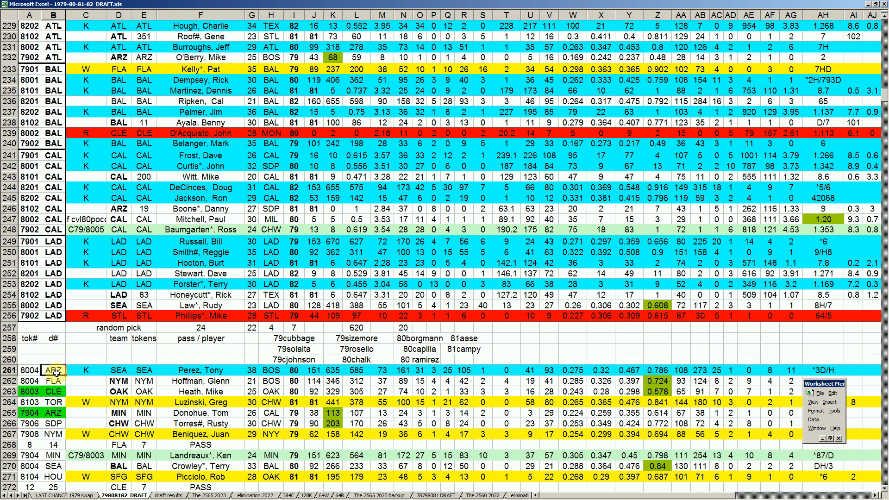
{"action": "left_click", "coordinate": [54, 393]}
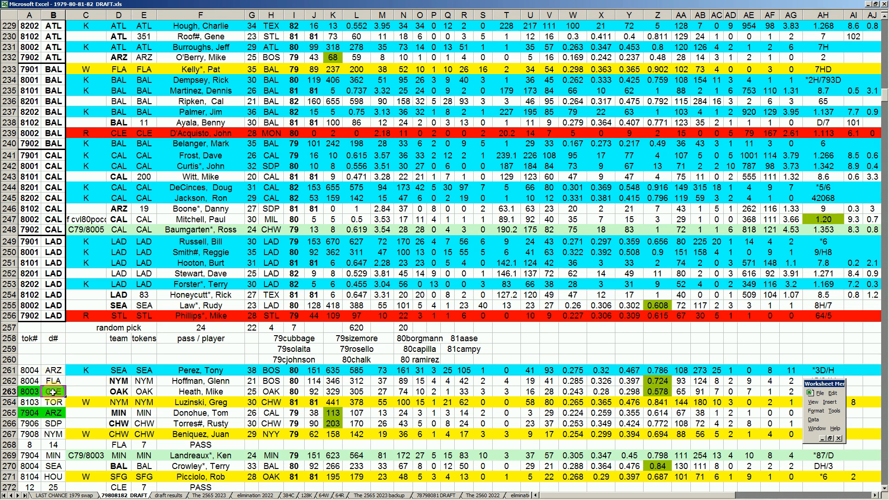
- Examine the first token picks made by ARZ, FLA and CLE in rows 261 to 263
{"action": "left_click", "coordinate": [204, 369]}
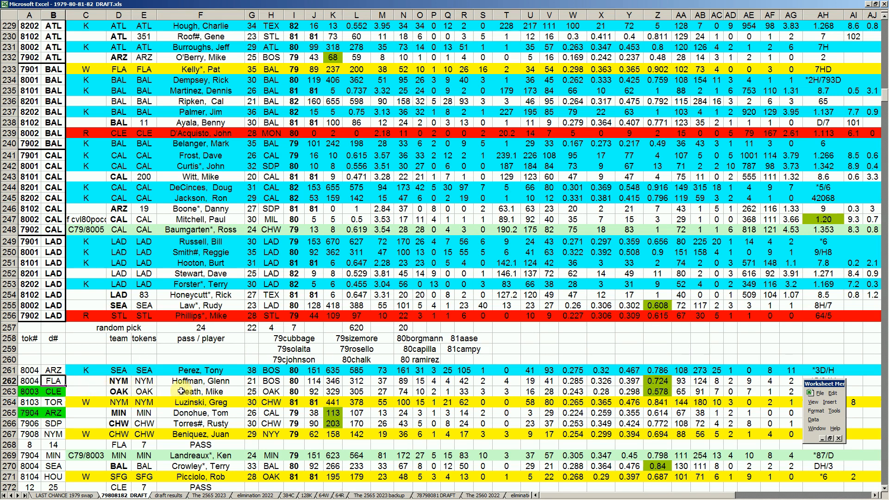
{"action": "left_click", "coordinate": [248, 383]}
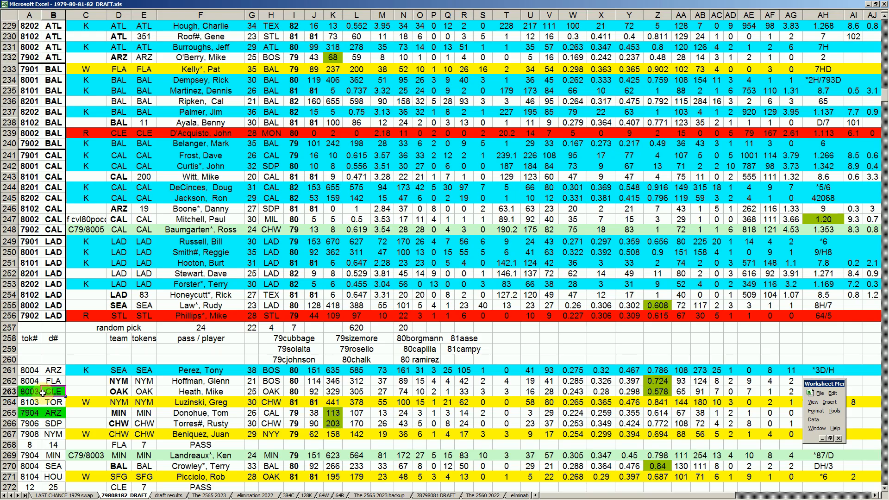
{"action": "left_click", "coordinate": [57, 390]}
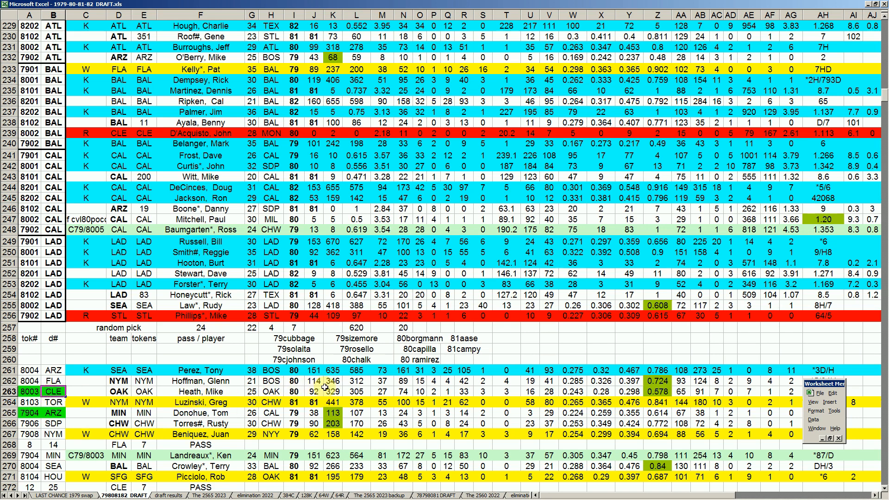
- Review the 80borgmann and 81aase entries above the token list, along with the player CLE picked in row 263
{"action": "left_click", "coordinate": [419, 339]}
{"action": "key", "text": "Right"}
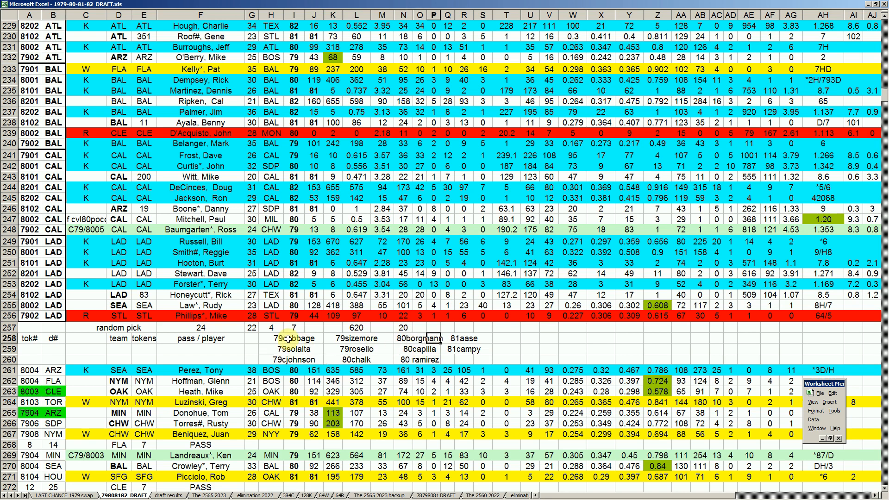
{"action": "left_click", "coordinate": [465, 336]}
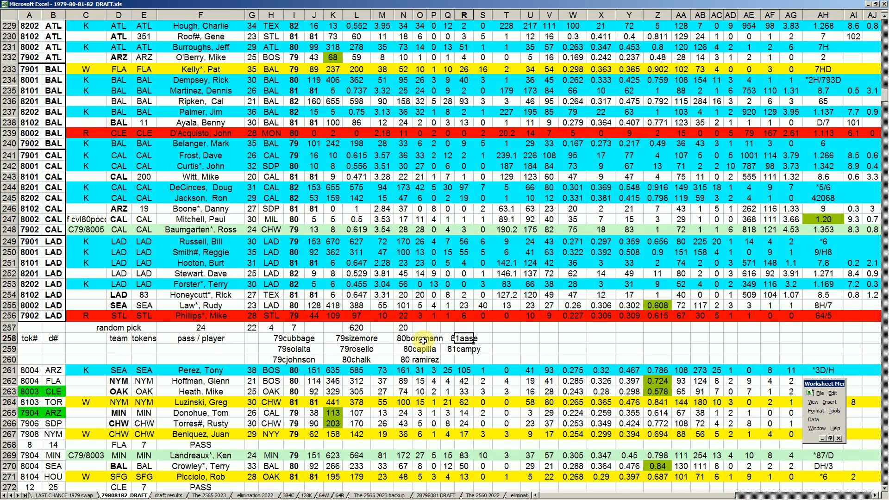
{"action": "left_click", "coordinate": [185, 391]}
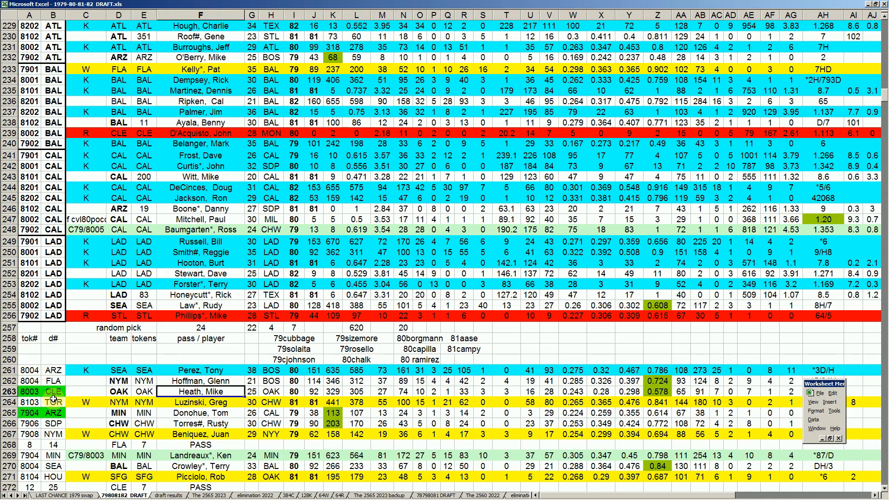
- Examine TOR's token pick in row 264, including the player's statistics in columns Z and W
{"action": "left_click", "coordinate": [53, 401]}
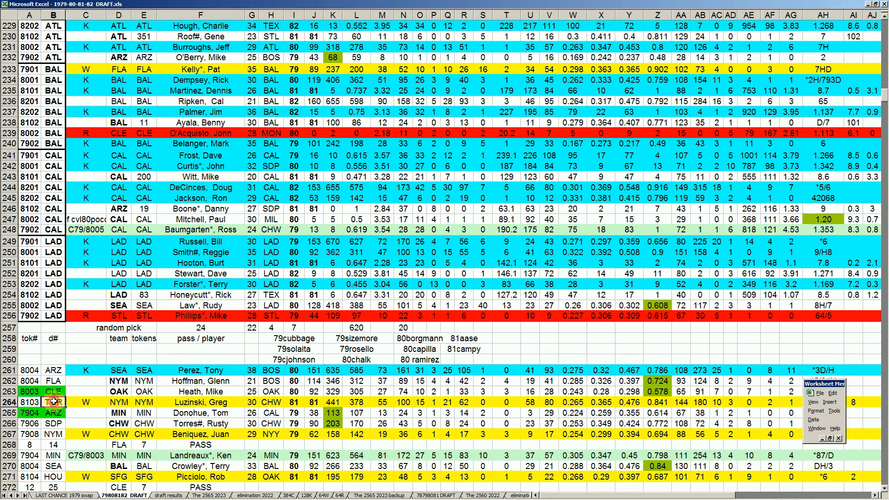
{"action": "scroll", "coordinate": [53, 402], "scroll_direction": "down", "scroll_amount": 2}
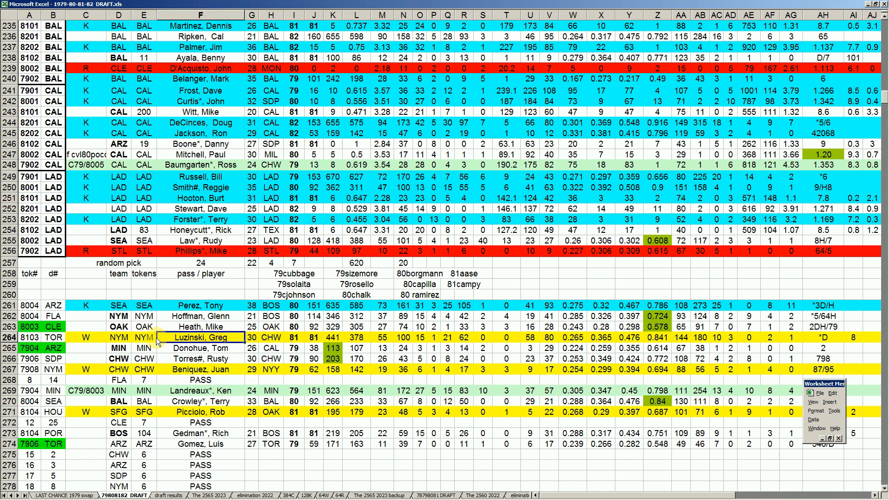
{"action": "left_click", "coordinate": [53, 337]}
{"action": "left_click", "coordinate": [199, 337]}
{"action": "left_click", "coordinate": [659, 340]}
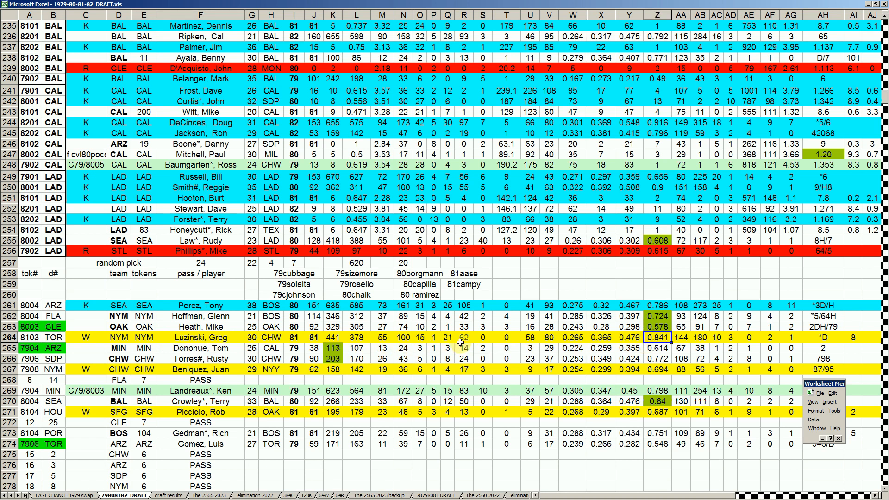
{"action": "left_click", "coordinate": [570, 340]}
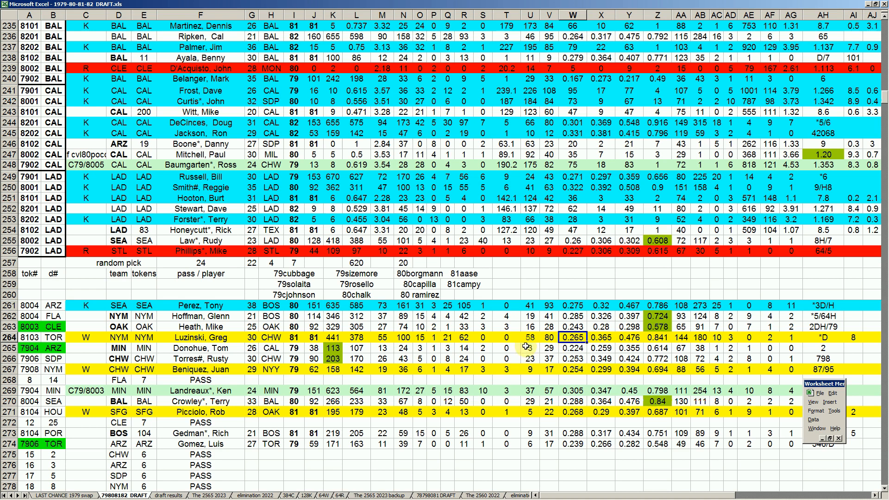
- Compare the ARZ, FLA and CLE entries in the d# column with the green ARZ entry in row 265
{"action": "left_click", "coordinate": [54, 346]}
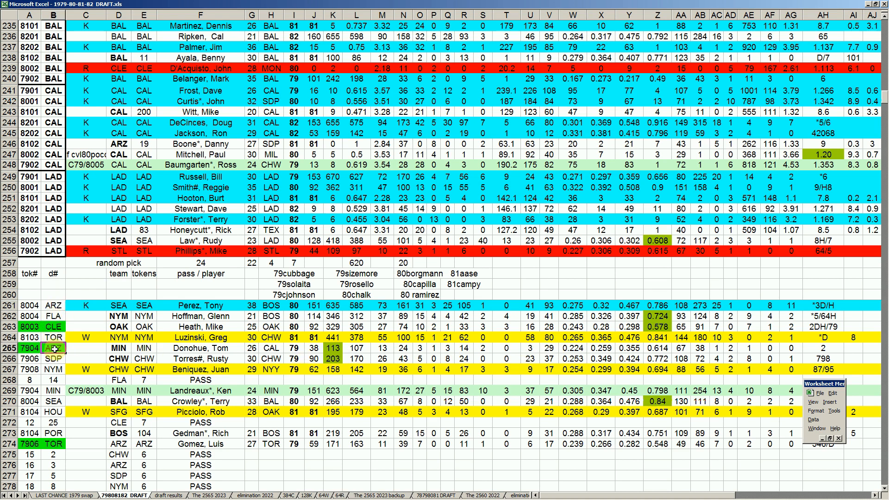
{"action": "left_click", "coordinate": [53, 306]}
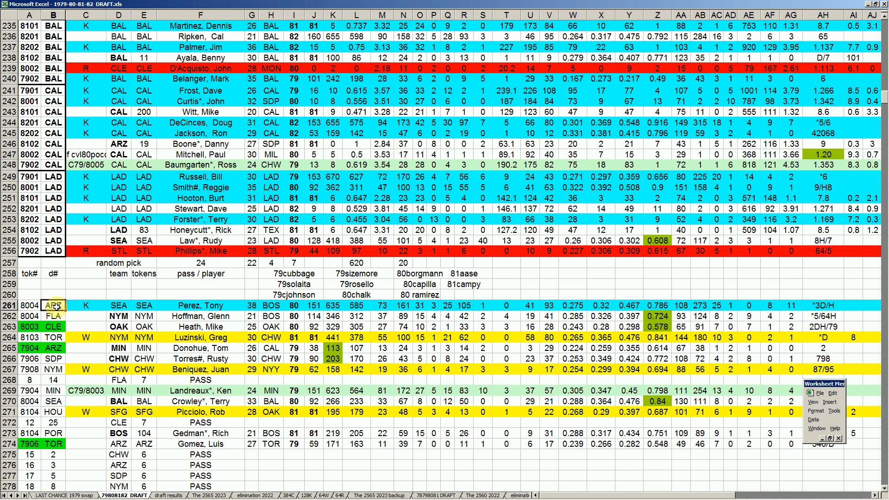
{"action": "left_click", "coordinate": [54, 327]}
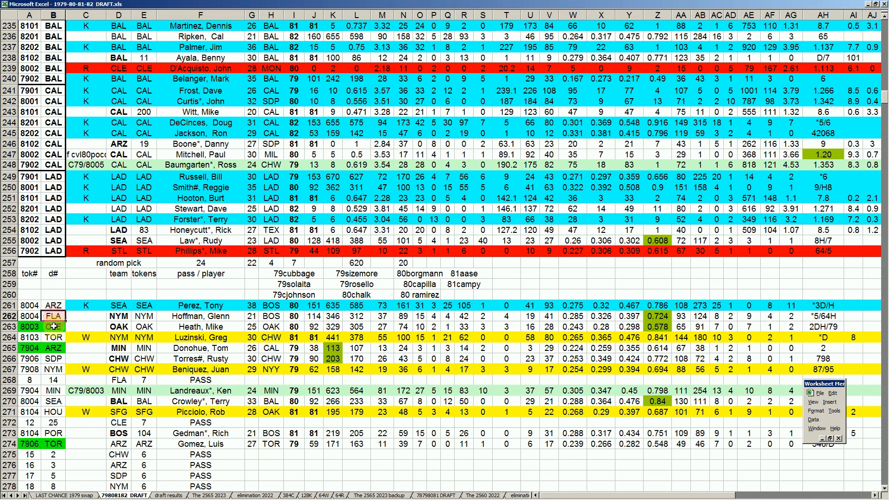
{"action": "left_click", "coordinate": [53, 348]}
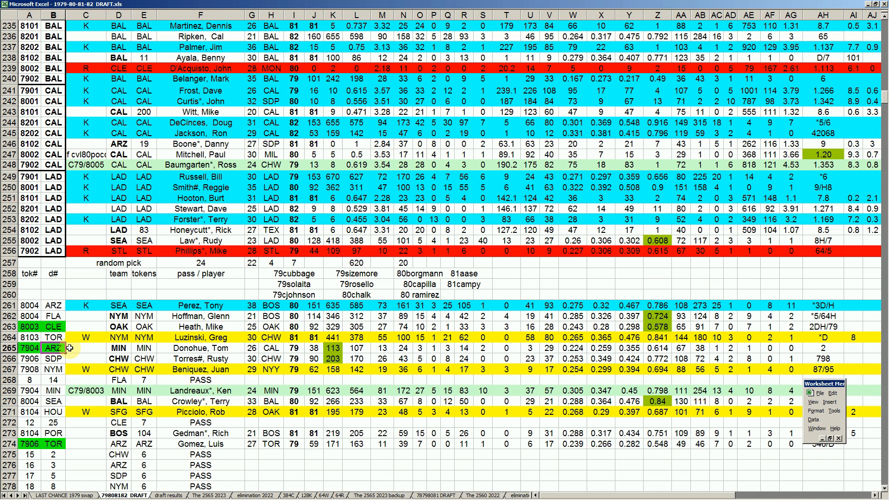
- Examine ARZ's token pick in row 265, covering its tok#, the player and the value in column W
{"action": "left_click", "coordinate": [31, 349]}
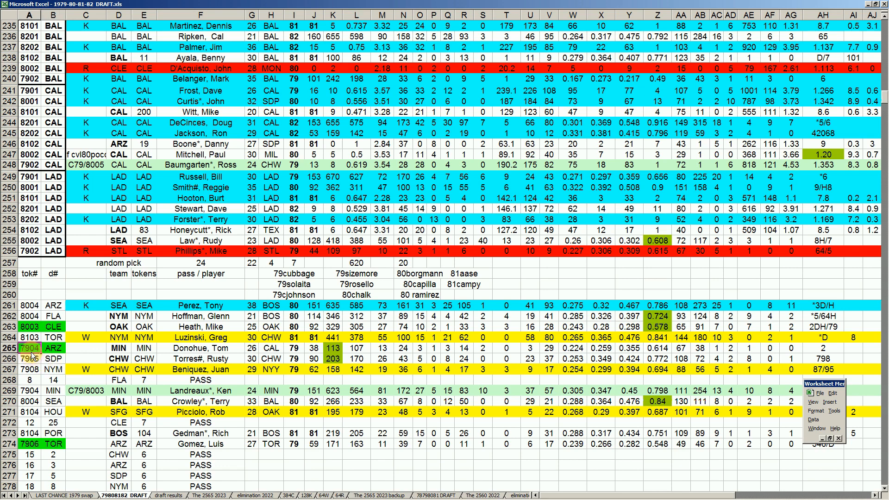
{"action": "left_click", "coordinate": [200, 350]}
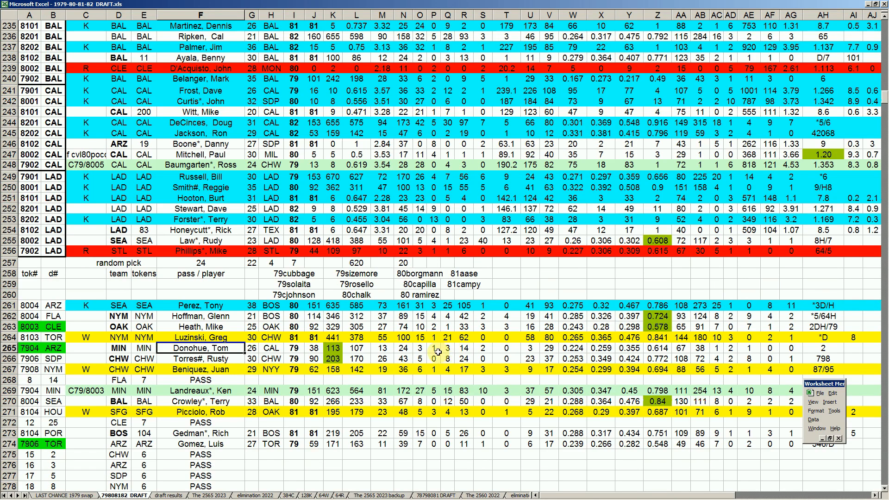
{"action": "left_click", "coordinate": [576, 348]}
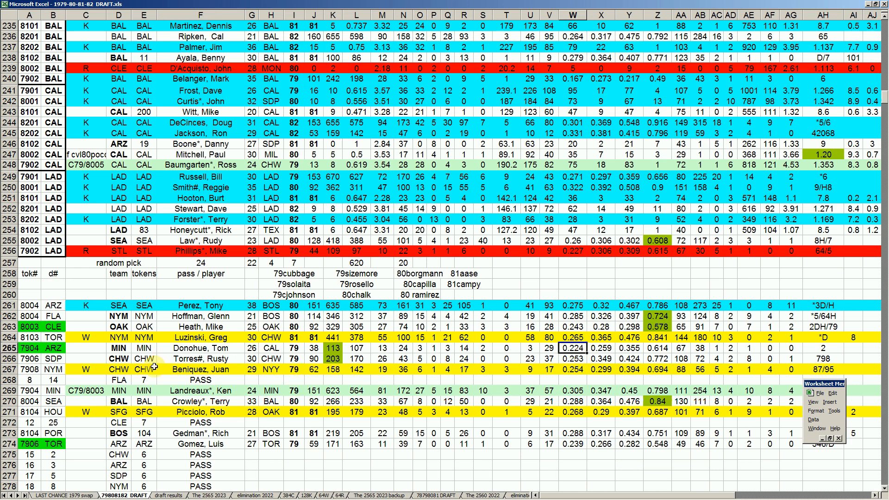
{"action": "left_click", "coordinate": [55, 348]}
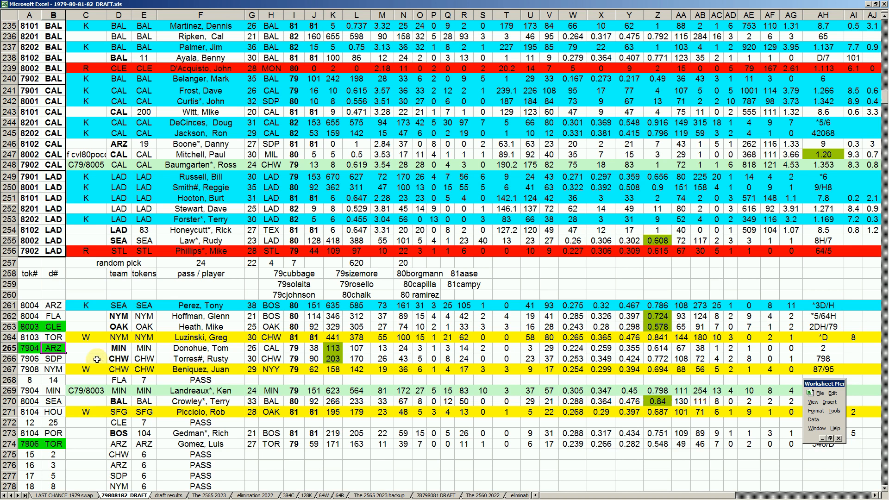
- Examine SDP's token pick in row 266 and NYM's pick in row 267
{"action": "left_click", "coordinate": [36, 359]}
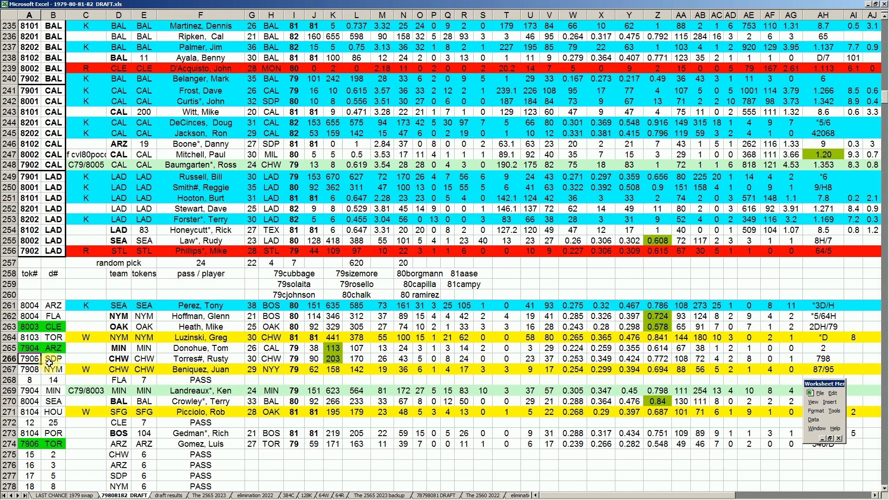
{"action": "left_click", "coordinate": [192, 361]}
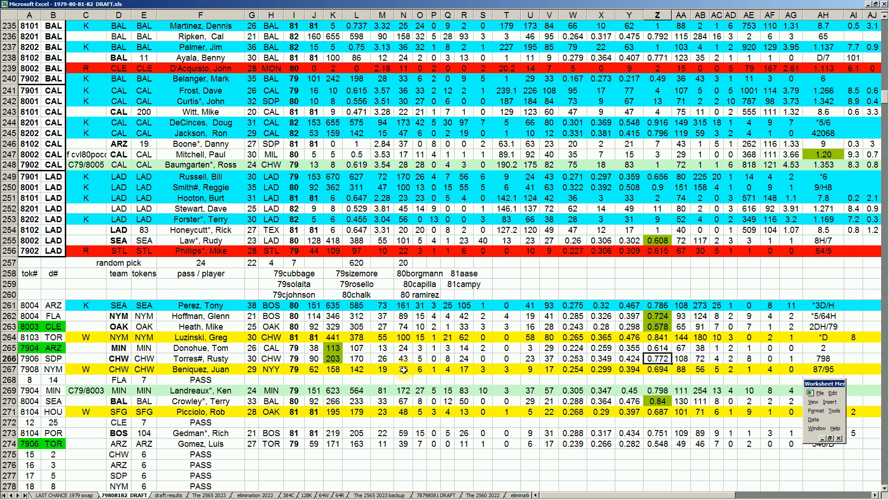
{"action": "left_click", "coordinate": [55, 369]}
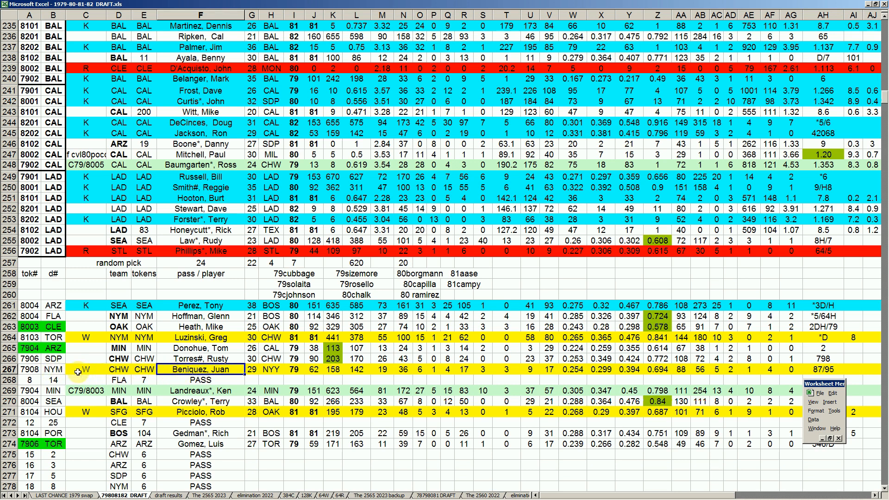
- Check FLA's pass in row 268 across the tok#, d#, team, tokens and pass / player columns
{"action": "left_click", "coordinate": [33, 380]}
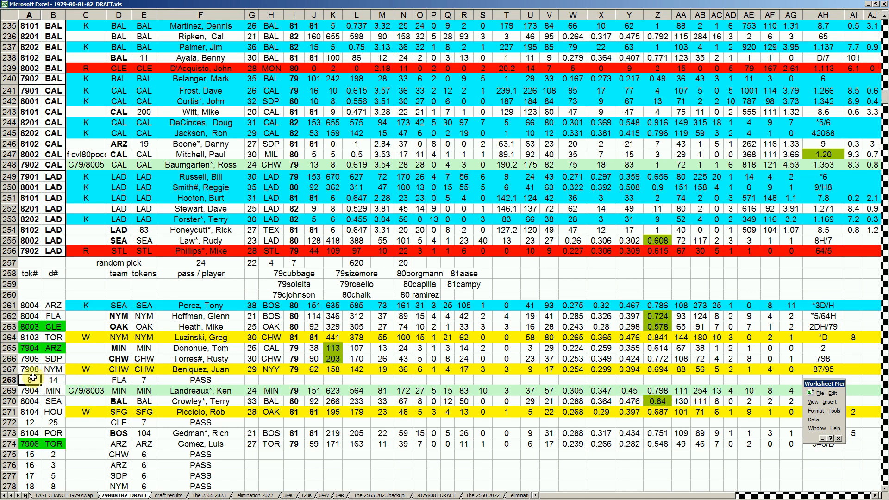
{"action": "left_click", "coordinate": [55, 382]}
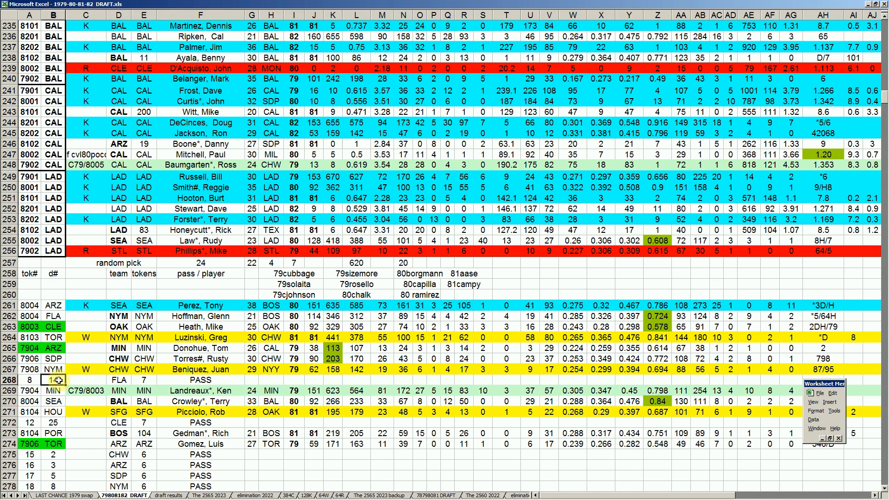
{"action": "left_click", "coordinate": [119, 380]}
{"action": "left_click", "coordinate": [143, 380]}
{"action": "left_click", "coordinate": [205, 383]}
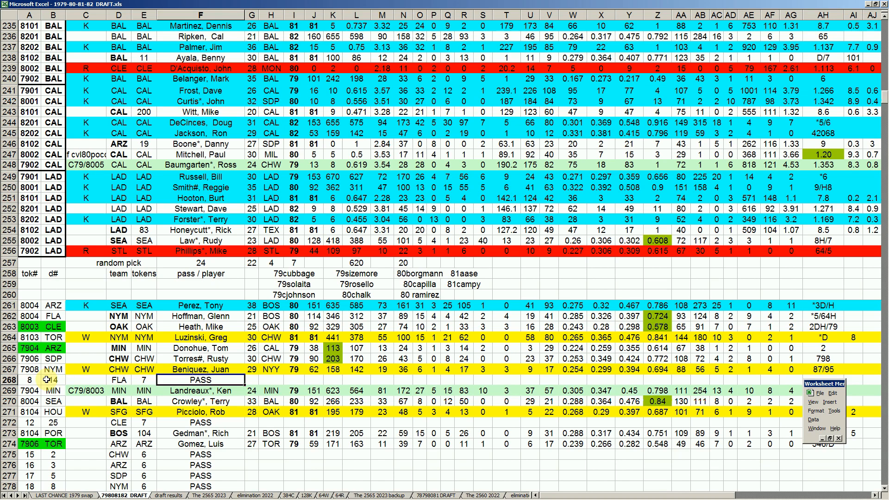
- Find FLA's regular draft picks in rows 105 to 112 and review the players listed there
{"action": "left_click", "coordinate": [54, 219]}
{"action": "scroll", "coordinate": [53, 219], "scroll_direction": "up", "scroll_amount": 20}
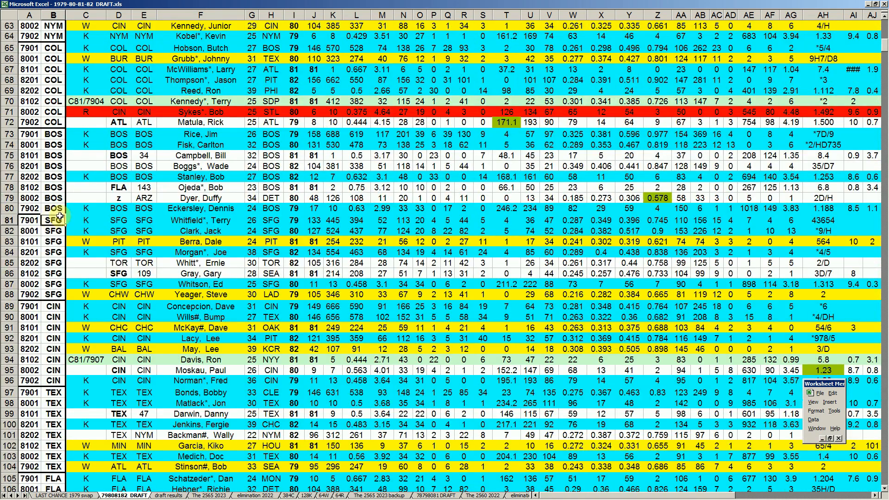
{"action": "scroll", "coordinate": [56, 222], "scroll_direction": "down", "scroll_amount": 5}
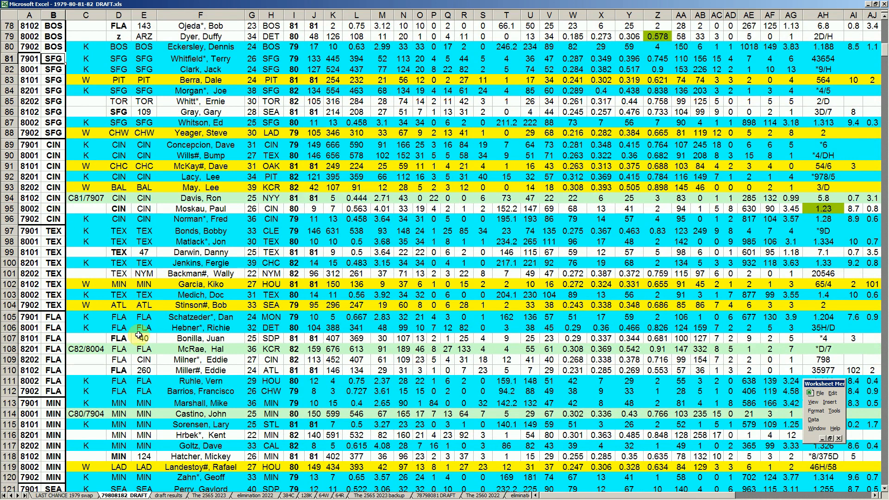
{"action": "left_click", "coordinate": [209, 318]}
{"action": "left_click", "coordinate": [214, 327]}
{"action": "left_click", "coordinate": [214, 338]}
{"action": "left_click", "coordinate": [215, 348]}
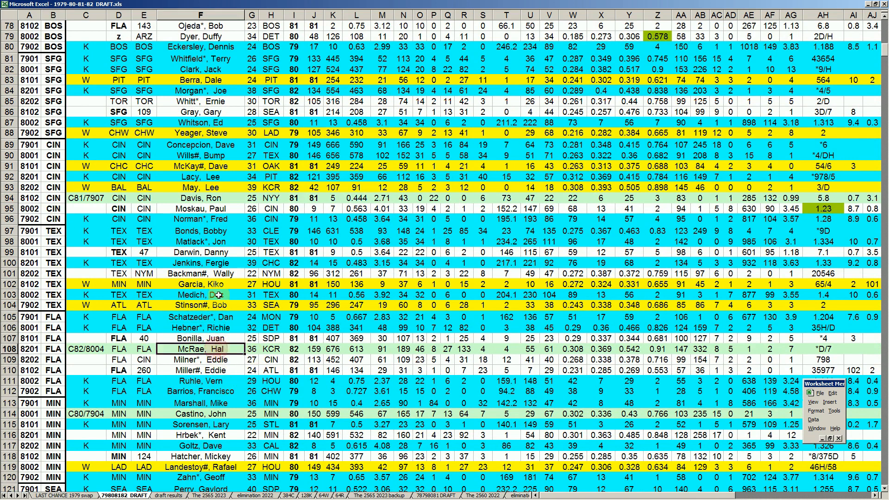
{"action": "left_click", "coordinate": [215, 380]}
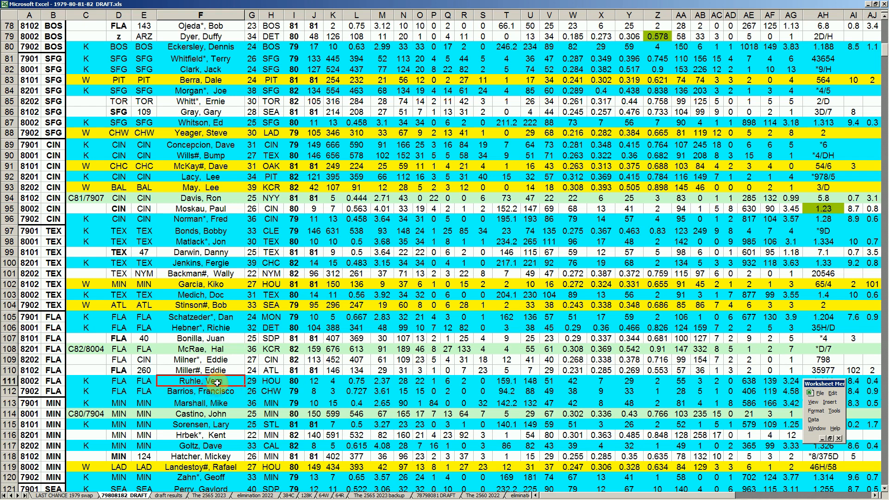
{"action": "left_click", "coordinate": [208, 390]}
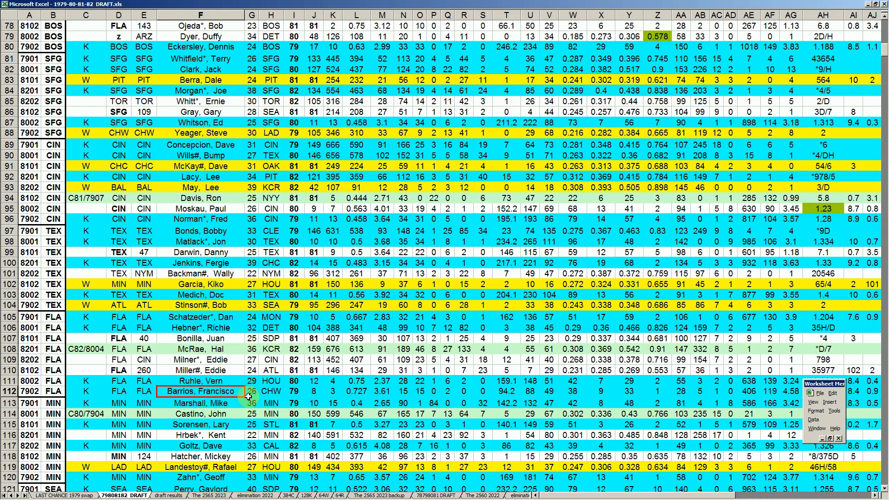
{"action": "left_click", "coordinate": [228, 362]}
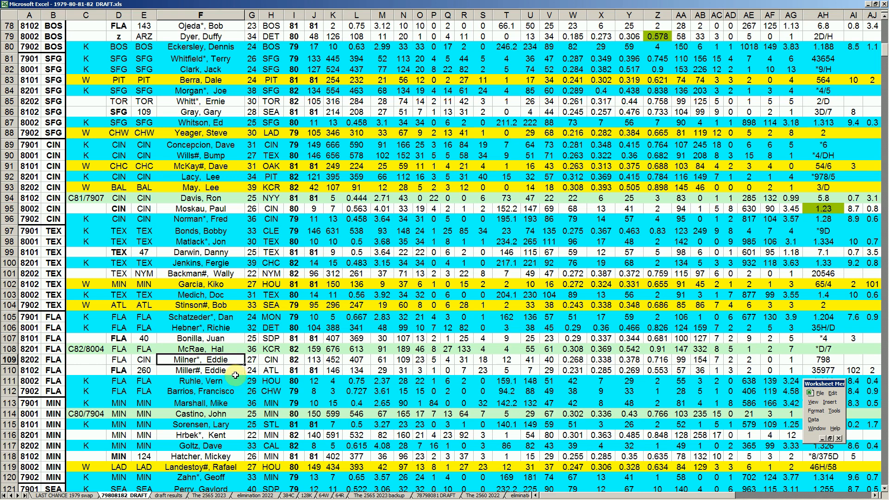
- Return to the token pick list and locate FLA's pass in row 268
{"action": "left_click", "coordinate": [50, 370]}
{"action": "key", "text": "Page_Down"}
{"action": "key", "text": "Page_Down"}
{"action": "key", "text": "Page_Down"}
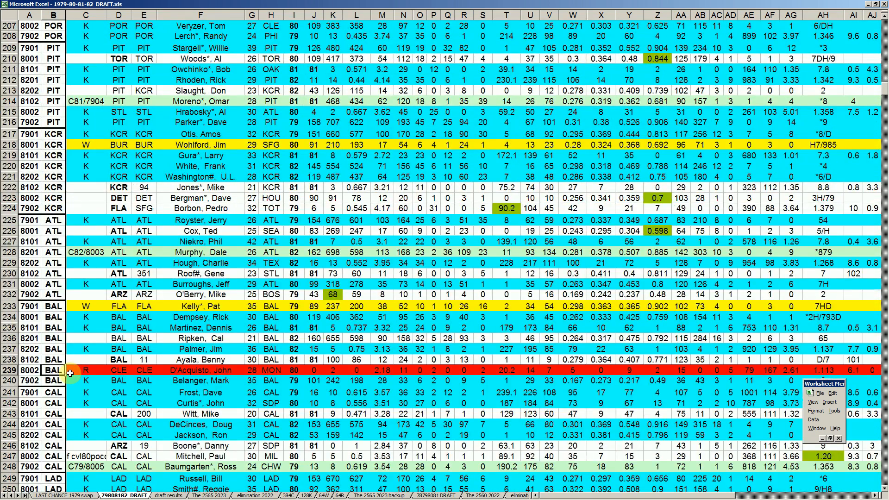
{"action": "key", "text": "Page_Down"}
{"action": "left_click", "coordinate": [119, 219]}
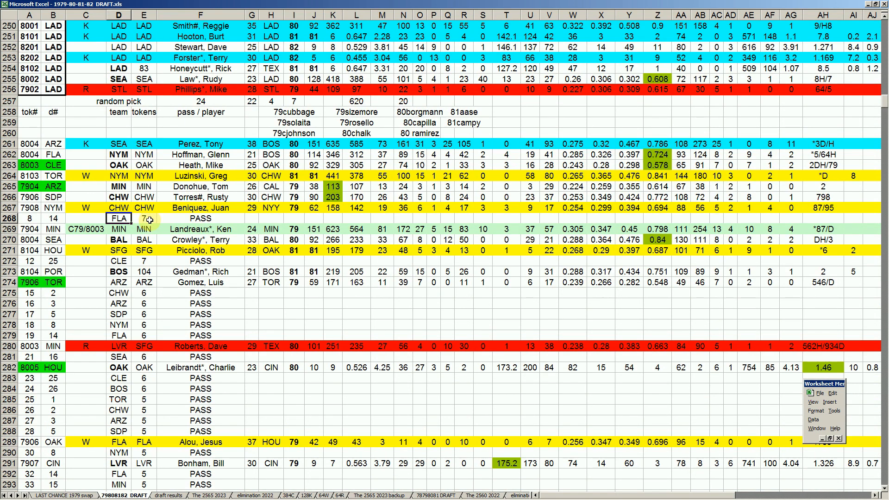
- Look through the remaining token picks and passes down to row 452, and return to the start of the token list
{"action": "left_click", "coordinate": [159, 323]}
{"action": "key", "text": "Page_Down"}
{"action": "key", "text": "Page_Down"}
{"action": "key", "text": "Page_Down"}
{"action": "key", "text": "Page_Down"}
{"action": "key", "text": "Page_Down"}
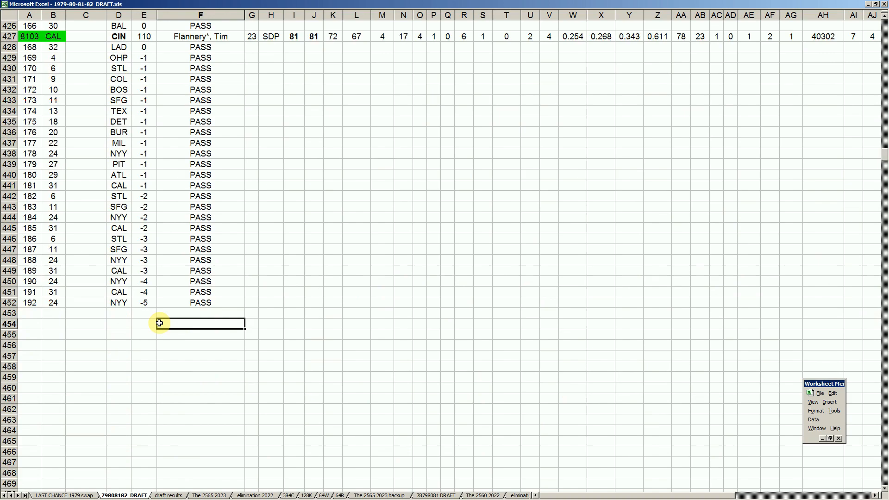
{"action": "key", "text": "Page_Up"}
{"action": "key", "text": "Page_Up"}
{"action": "key", "text": "Page_Up"}
{"action": "key", "text": "Page_Up"}
{"action": "key", "text": "Page_Up"}
{"action": "key", "text": "Page_Up"}
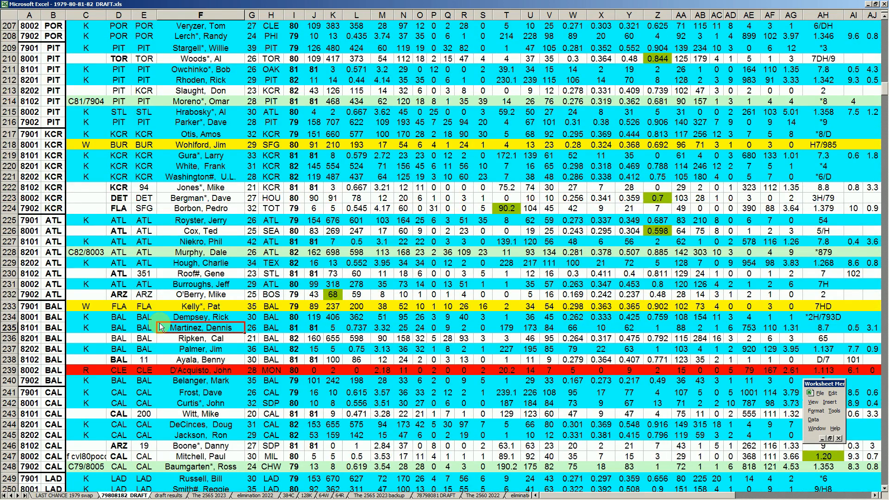
{"action": "scroll", "coordinate": [160, 327], "scroll_direction": "down", "scroll_amount": 7}
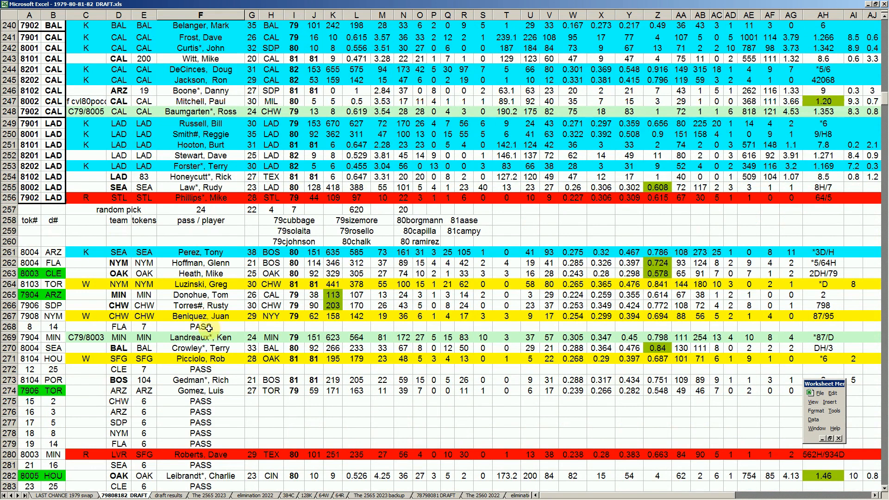
- Review MIN's token pick in row 269, checking its tok#, d#, player and batting average in column W
{"action": "left_click", "coordinate": [28, 337]}
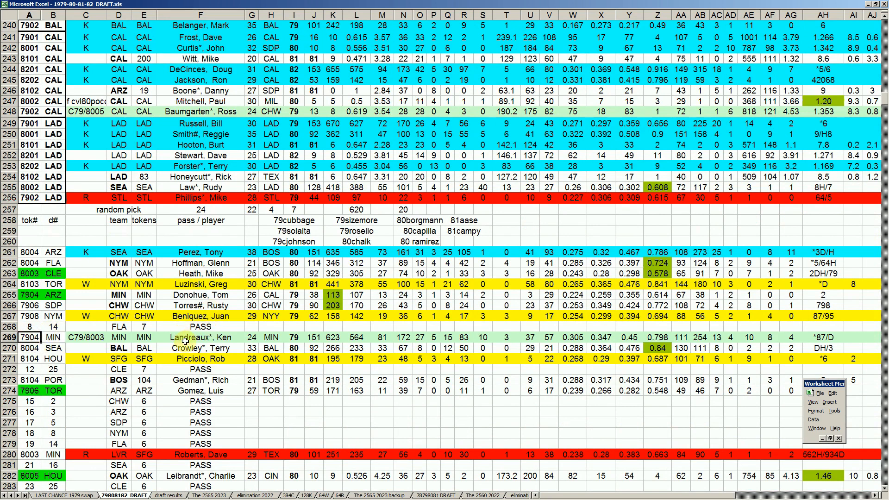
{"action": "left_click", "coordinate": [13, 338]}
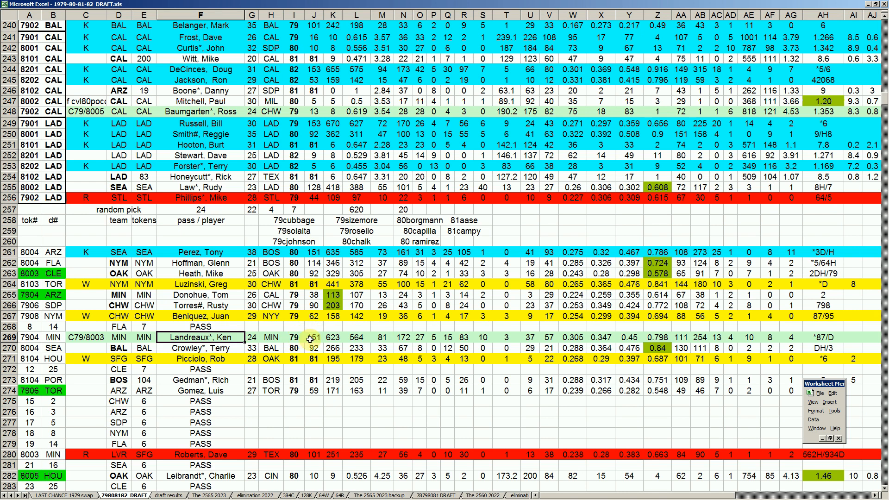
{"action": "left_click", "coordinate": [573, 337]}
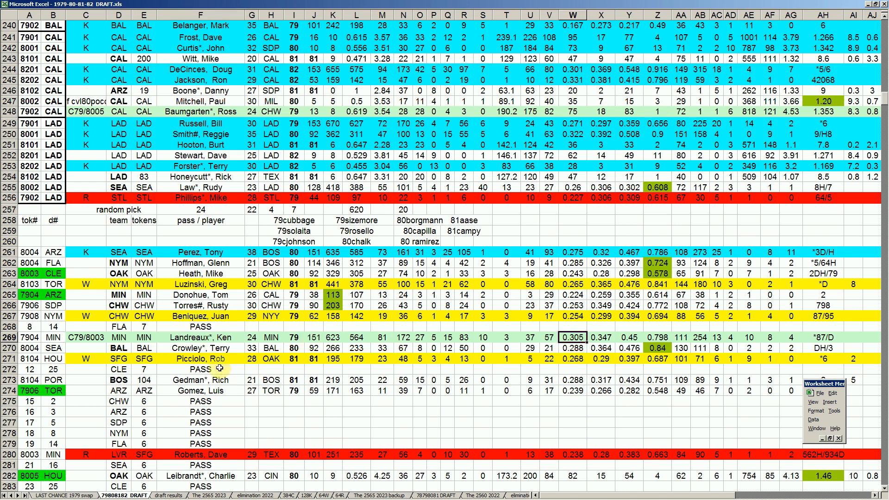
{"action": "left_click", "coordinate": [203, 338]}
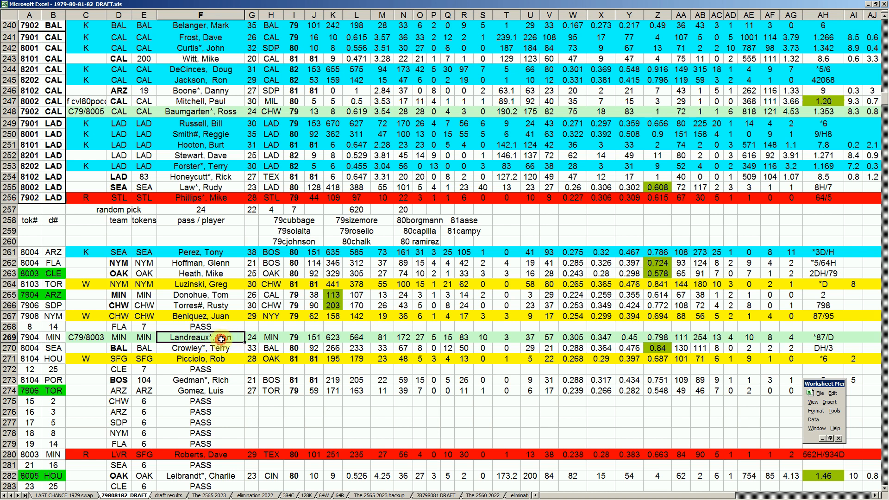
{"action": "left_click", "coordinate": [59, 338]}
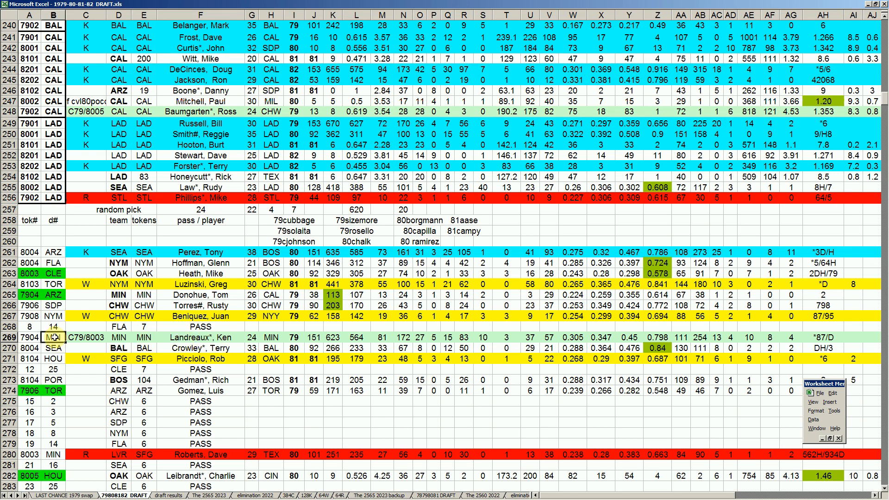
- Check SEA's token pick in row 270 across the tok#, d# and pass / player columns
{"action": "left_click", "coordinate": [34, 348]}
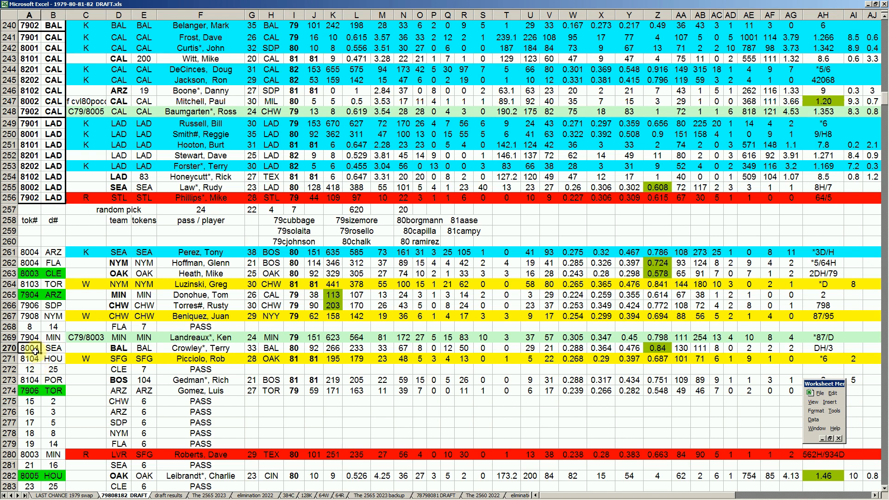
{"action": "left_click", "coordinate": [53, 348]}
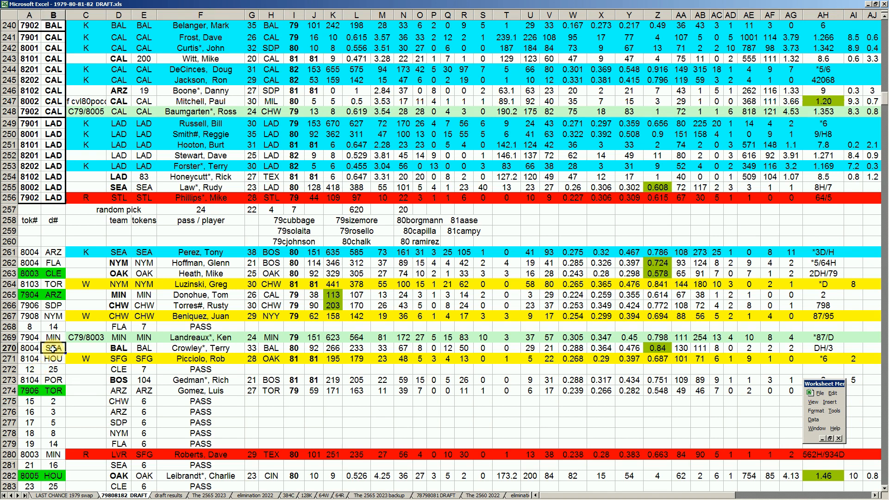
{"action": "left_click", "coordinate": [185, 350]}
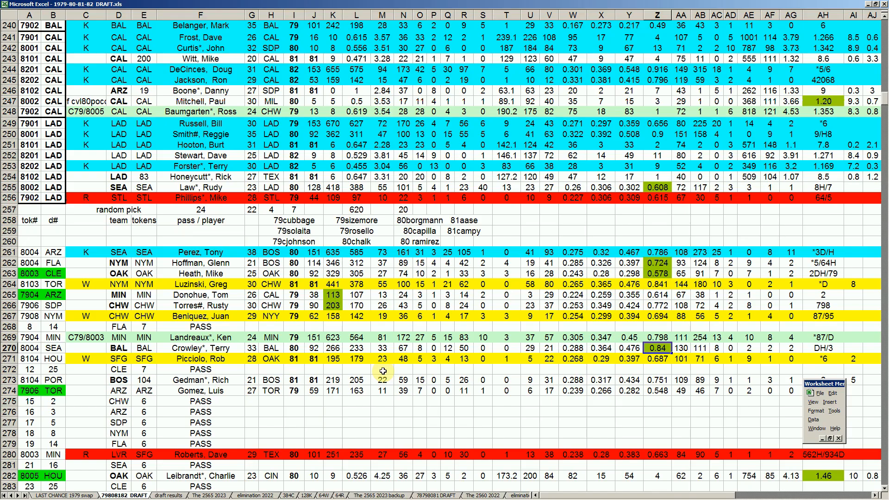
{"action": "left_click", "coordinate": [209, 350]}
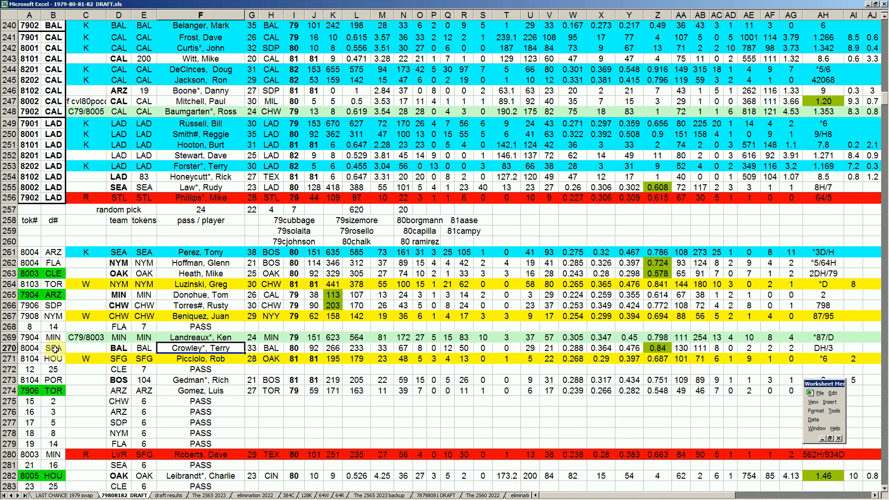
- Compare the player SEA picked in row 270 with the SEA player lost in row 261
{"action": "left_click", "coordinate": [116, 251]}
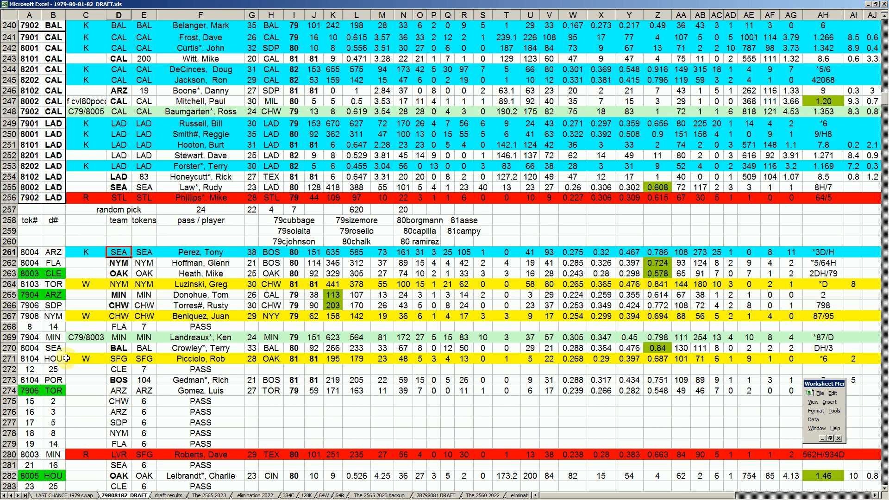
{"action": "left_click", "coordinate": [53, 348]}
{"action": "left_click", "coordinate": [201, 350]}
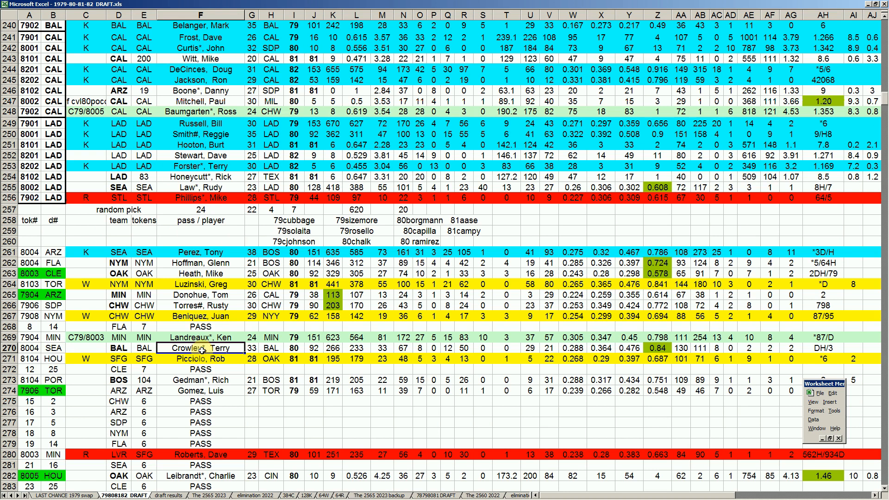
{"action": "left_click", "coordinate": [208, 252]}
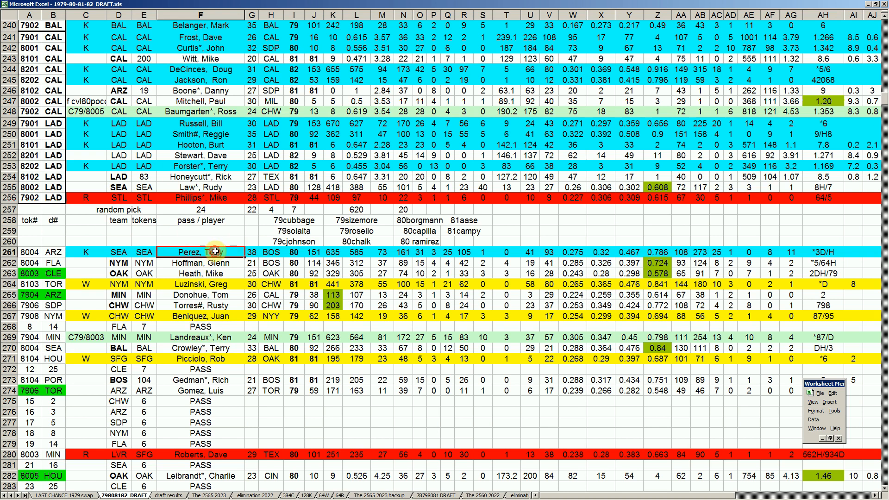
{"action": "left_click", "coordinate": [227, 349]}
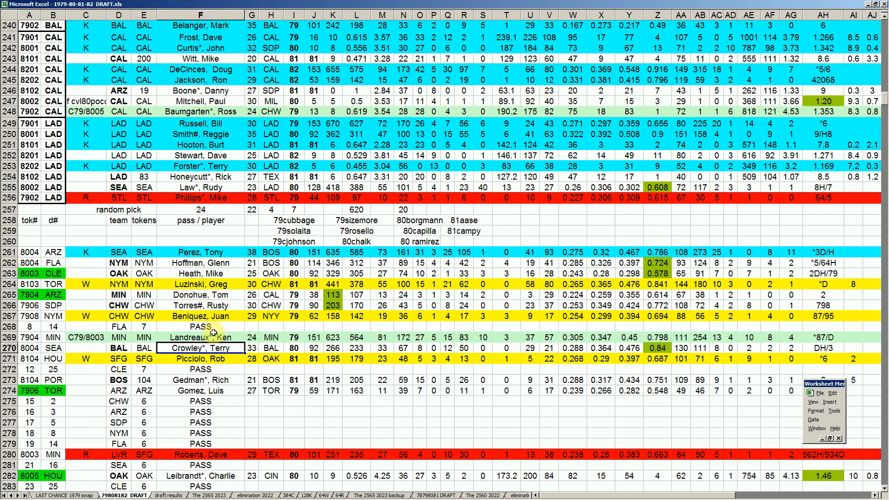
{"action": "left_click", "coordinate": [212, 254]}
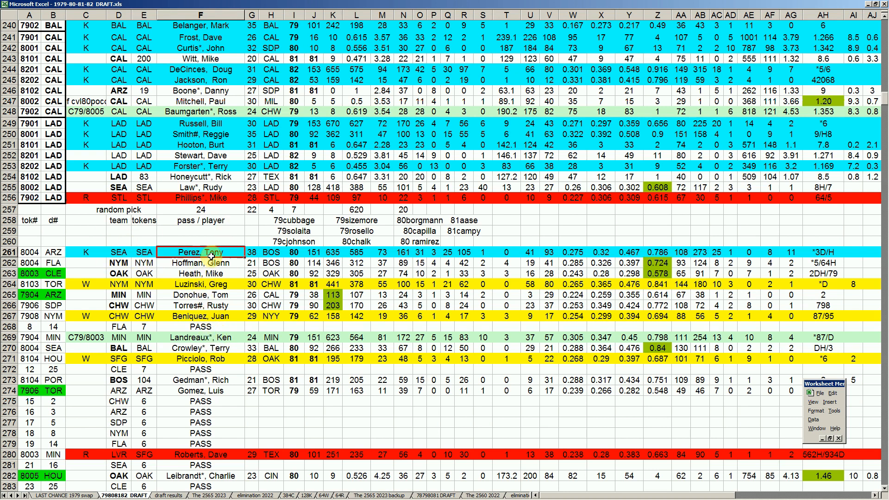
{"action": "left_click", "coordinate": [217, 347]}
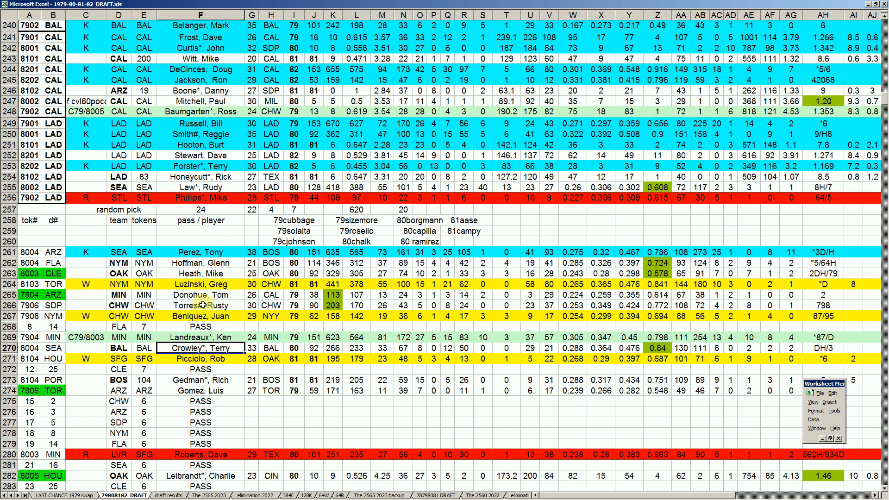
{"action": "left_click", "coordinate": [54, 348]}
{"action": "left_click", "coordinate": [206, 348]}
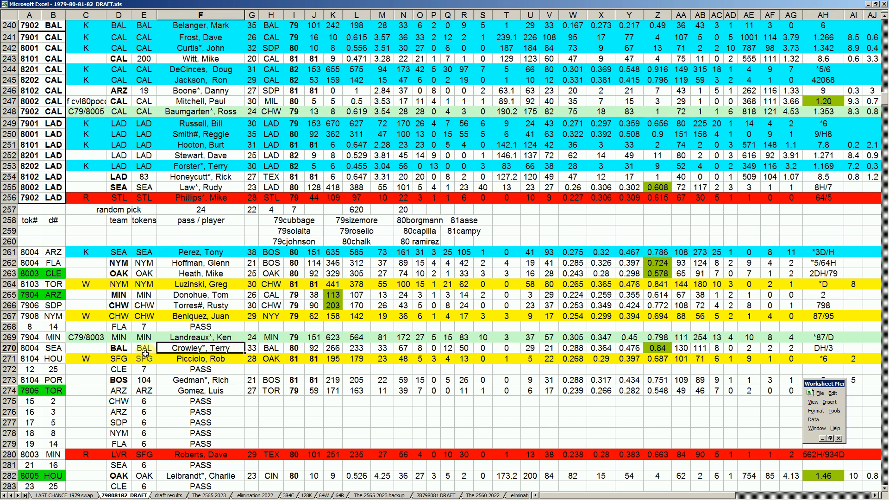
- Review HOU's token pick in row 271, checking its d#, tok#, player and batting average in column W
{"action": "left_click", "coordinate": [58, 359]}
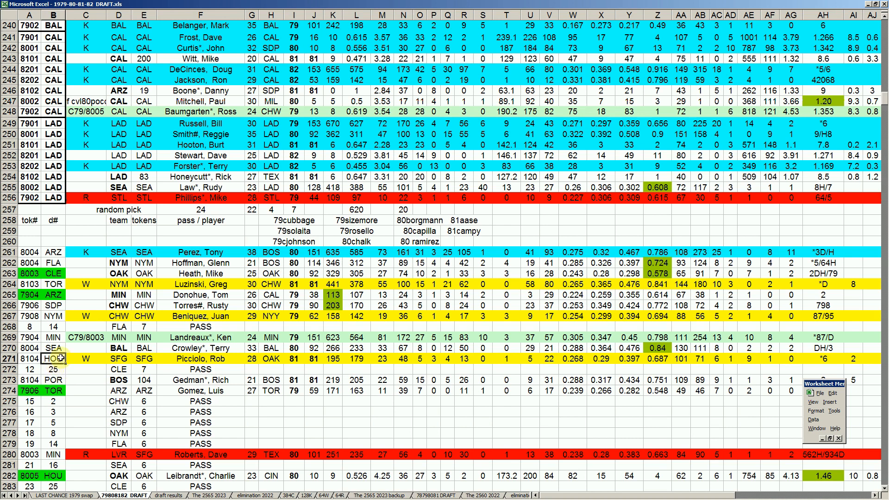
{"action": "left_click", "coordinate": [32, 359]}
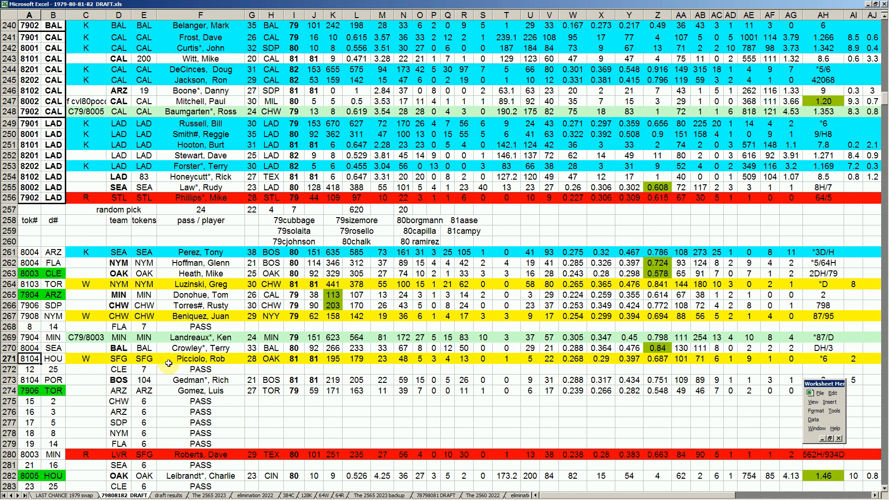
{"action": "left_click", "coordinate": [209, 358]}
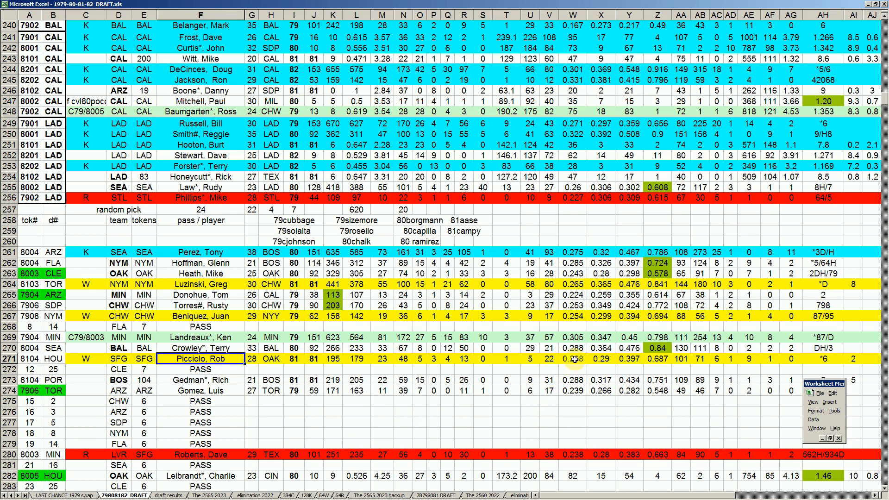
{"action": "left_click", "coordinate": [578, 358]}
{"action": "left_click", "coordinate": [230, 362]}
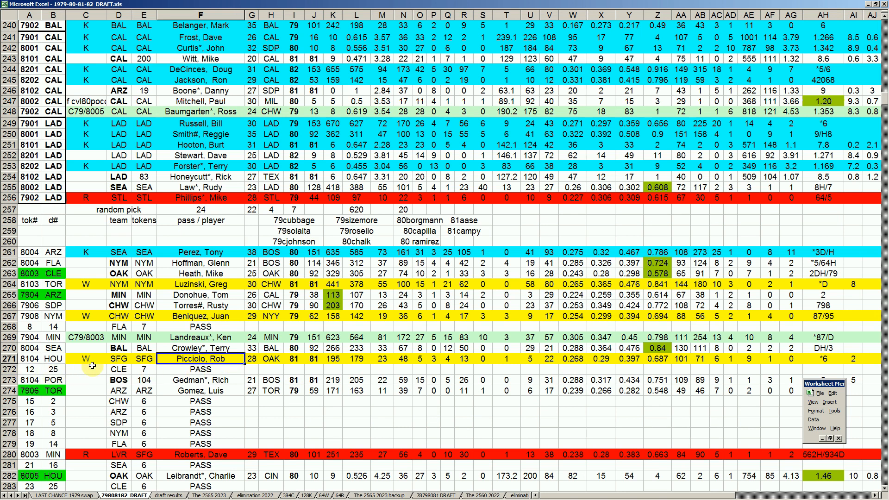
- Check CLE's pass in row 272 against its earlier token pick in row 263 and the player notes in row 258
{"action": "left_click", "coordinate": [115, 369]}
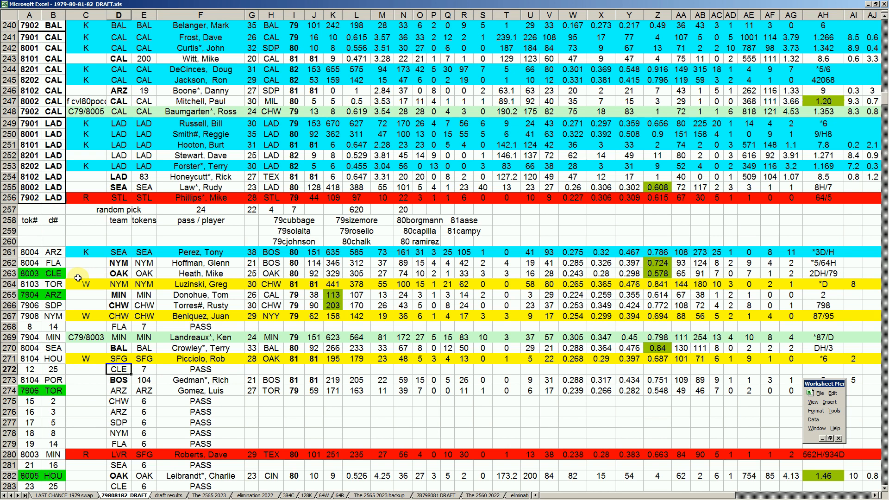
{"action": "left_click", "coordinate": [55, 273]}
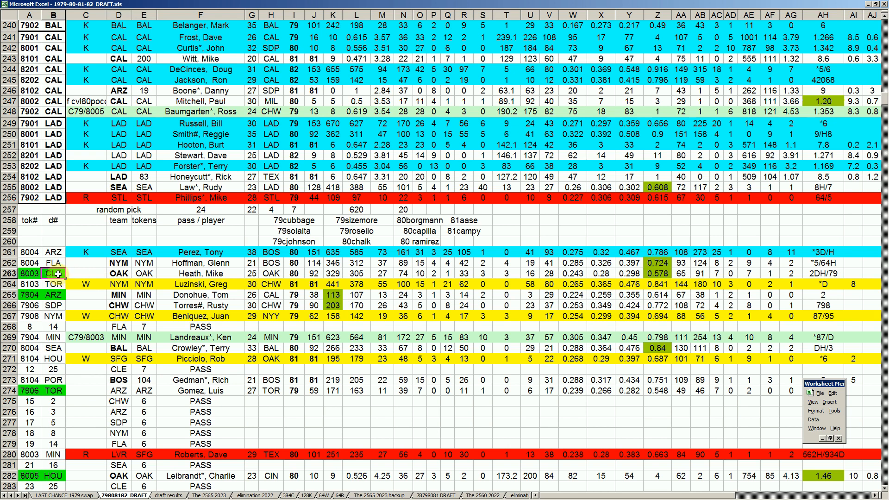
{"action": "left_click", "coordinate": [54, 369]}
{"action": "left_click", "coordinate": [123, 371]}
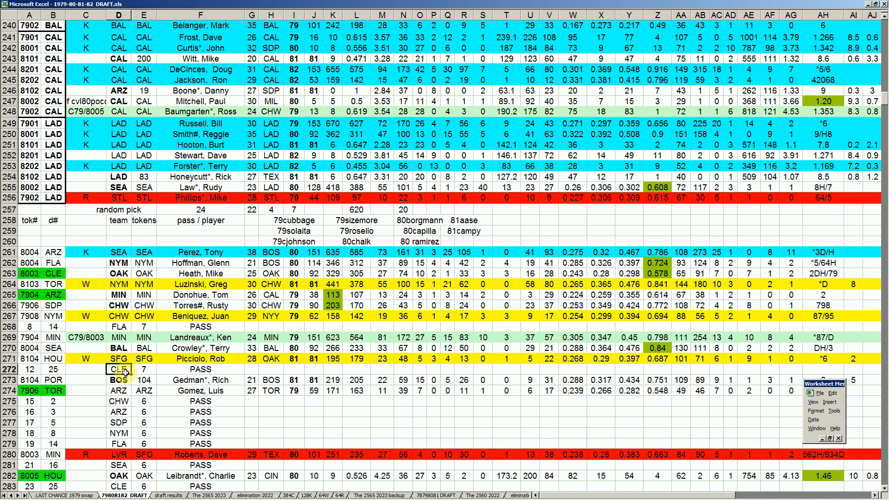
{"action": "left_click", "coordinate": [196, 370]}
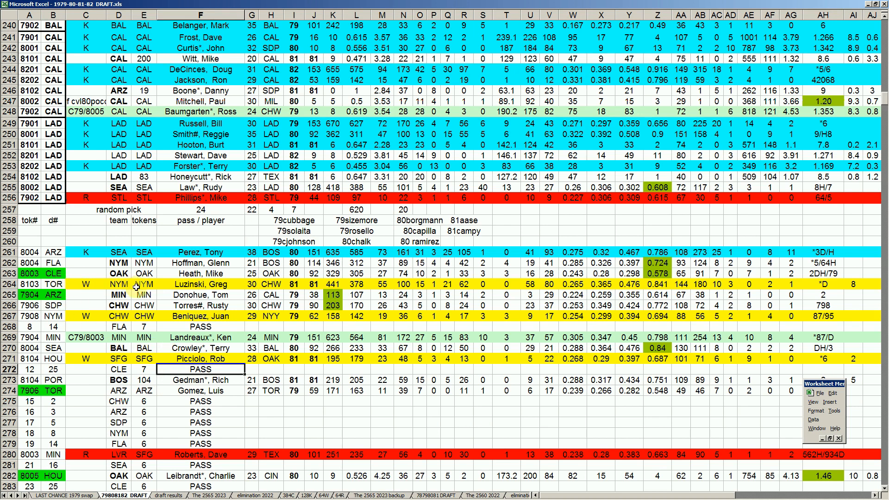
{"action": "left_click", "coordinate": [419, 220]}
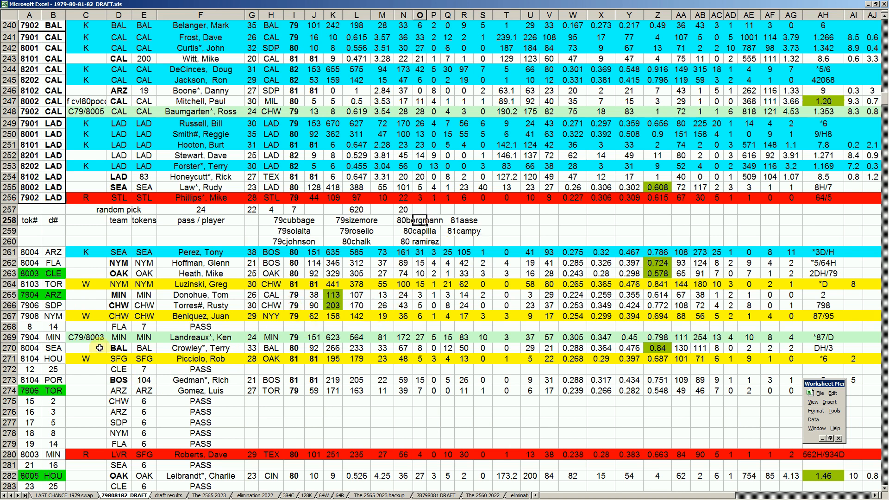
{"action": "left_click", "coordinate": [209, 273]}
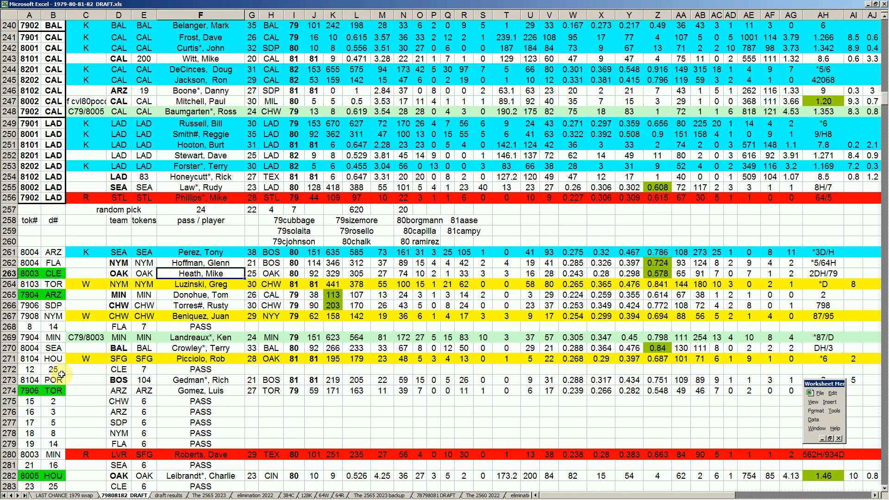
{"action": "left_click", "coordinate": [197, 369]}
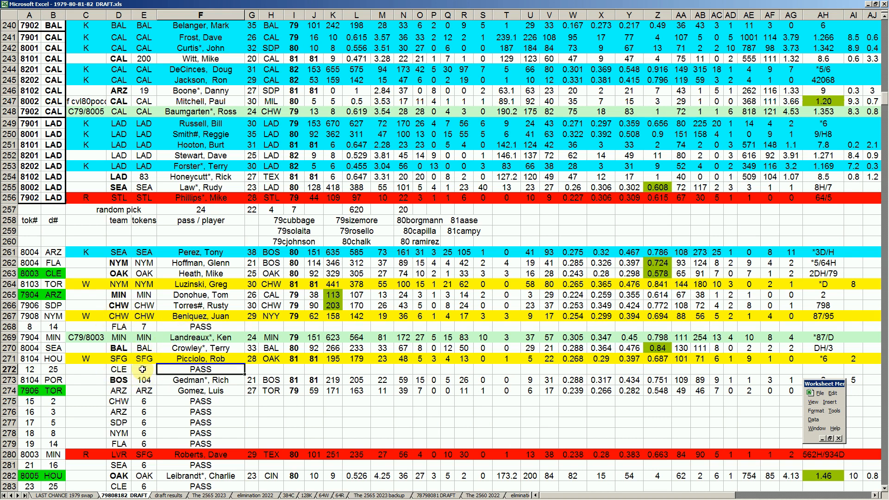
- Review POR's token pick in row 273 across the d#, team and pass / player columns
{"action": "left_click", "coordinate": [58, 380]}
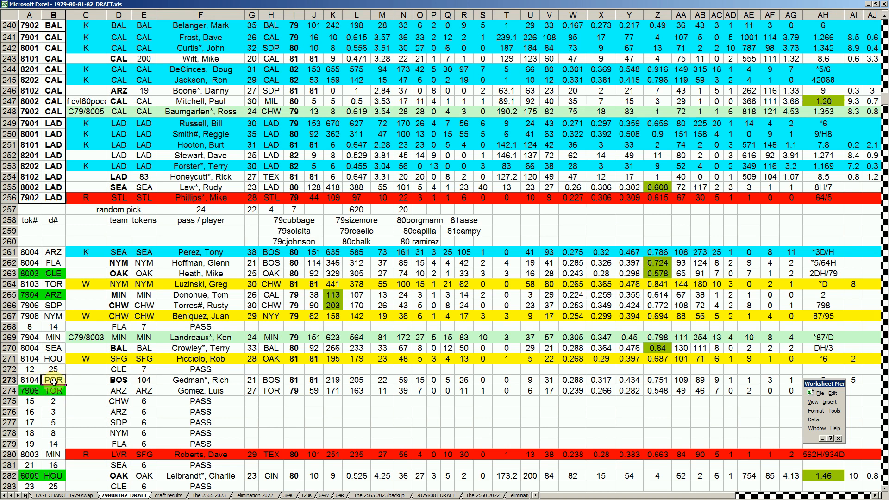
{"action": "left_click", "coordinate": [206, 381]}
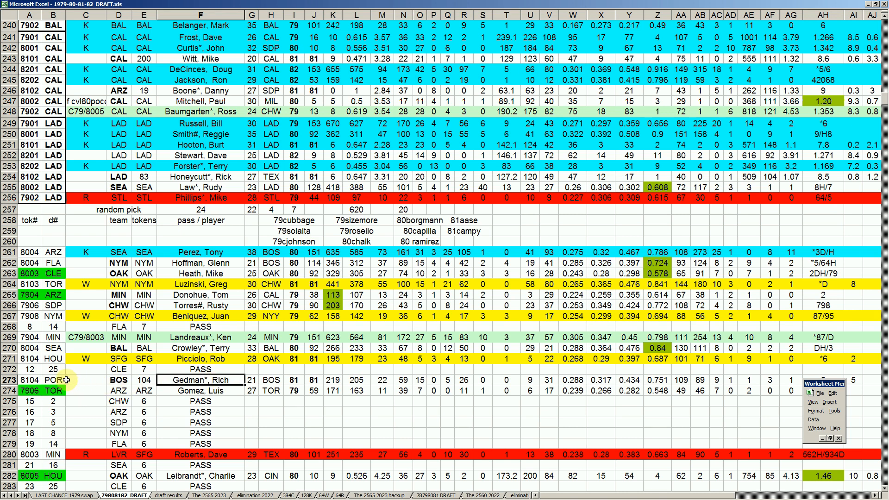
{"action": "left_click", "coordinate": [55, 380]}
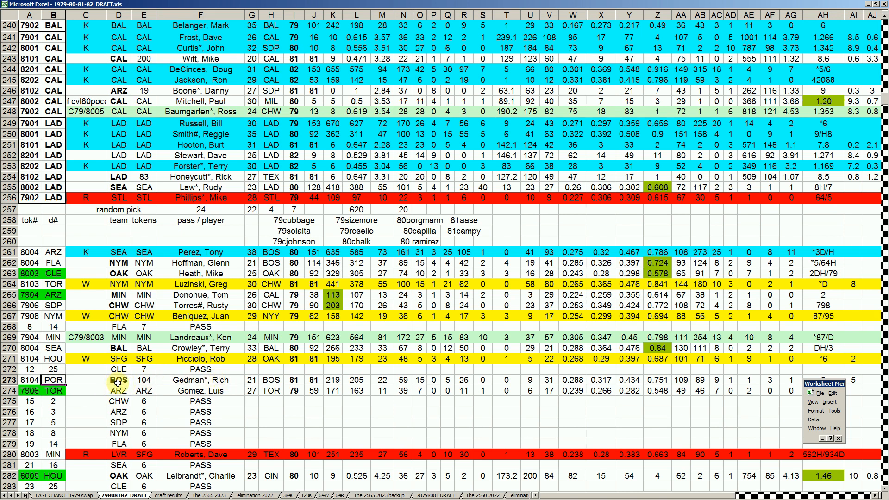
{"action": "left_click", "coordinate": [119, 380]}
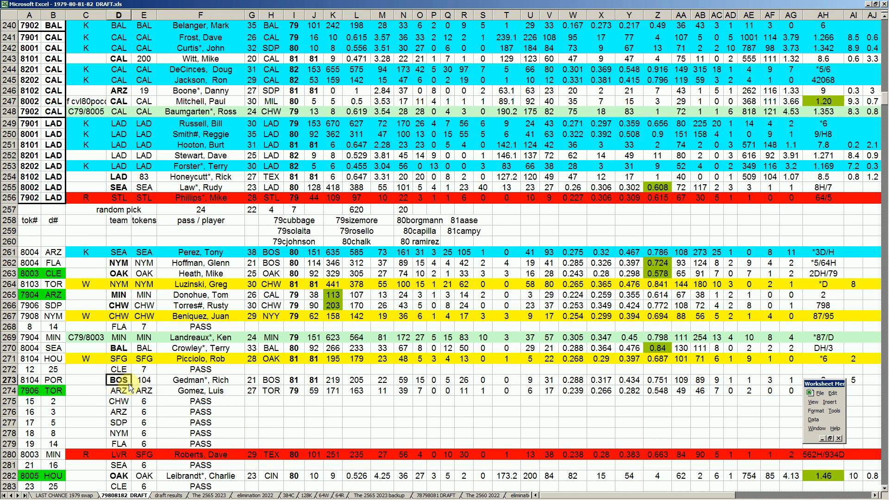
{"action": "left_click", "coordinate": [202, 380]}
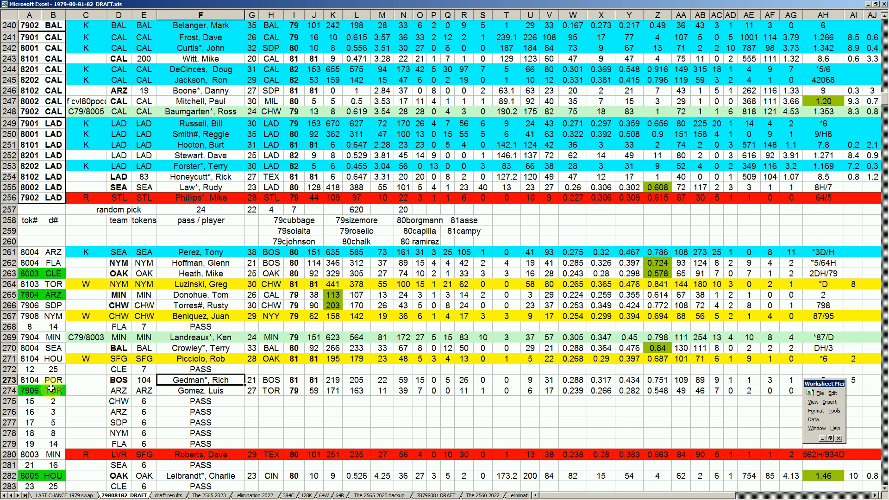
- Check the tok#, d# and tokens of TOR's pick in row 274 alongside the token values in rows 275 to 277
{"action": "left_click", "coordinate": [34, 391]}
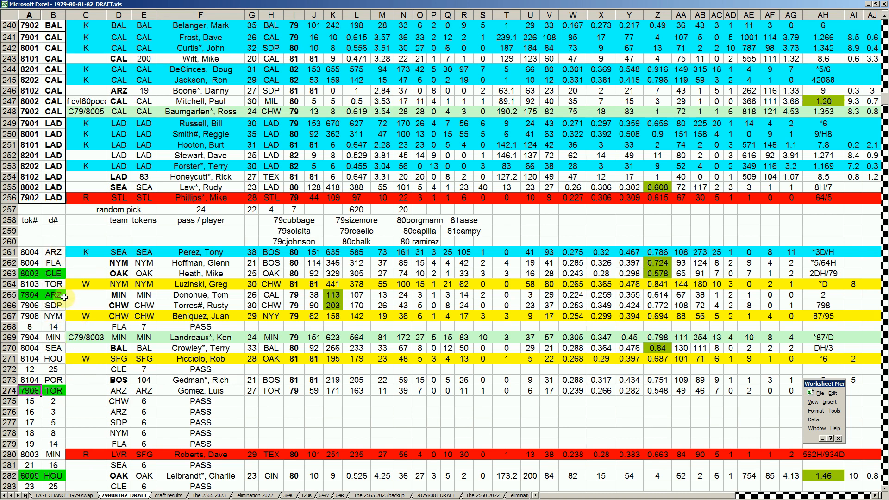
{"action": "left_click", "coordinate": [62, 389]}
{"action": "left_click", "coordinate": [143, 402]}
{"action": "left_click", "coordinate": [144, 412]}
{"action": "left_click", "coordinate": [146, 423]}
{"action": "left_click", "coordinate": [144, 401]}
{"action": "left_click", "coordinate": [144, 390]}
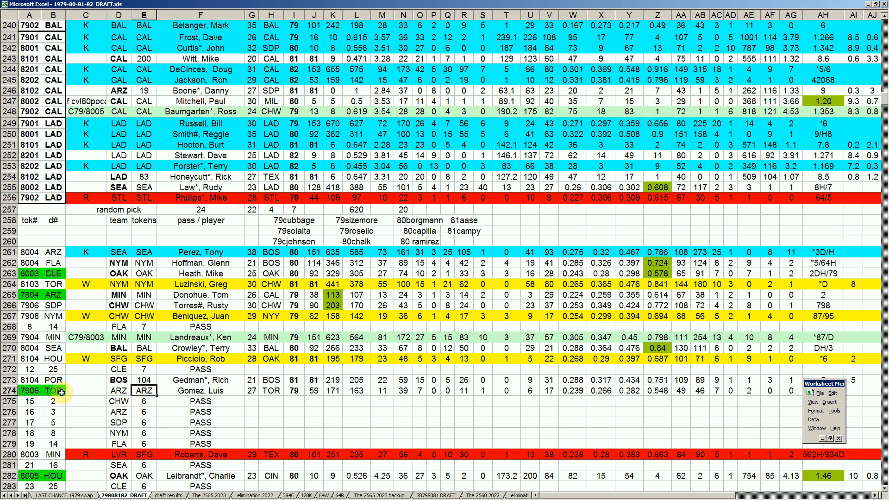
{"action": "left_click", "coordinate": [56, 389]}
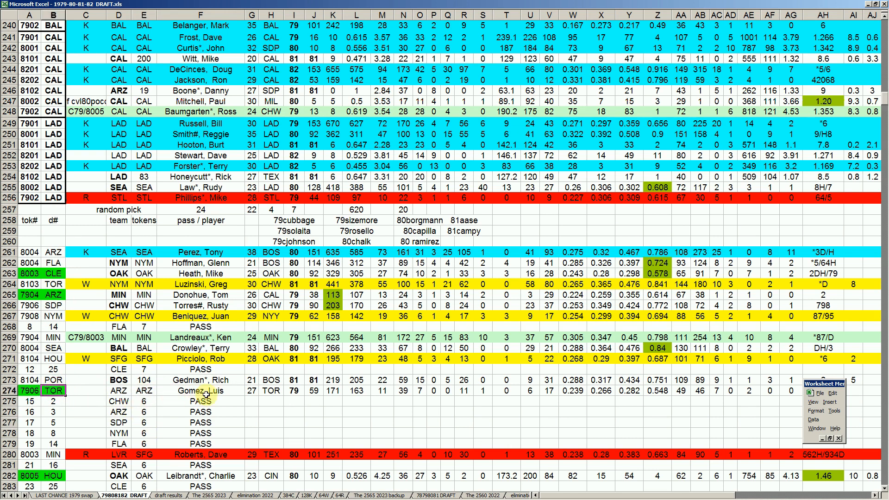
- Review TOR's token pick in row 274 across the player, column H and team entries
{"action": "left_click", "coordinate": [219, 391]}
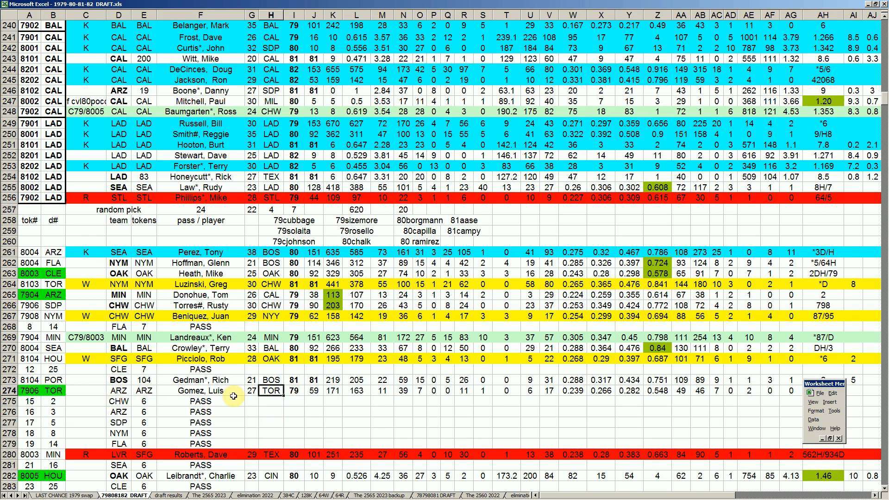
{"action": "left_click", "coordinate": [278, 397]}
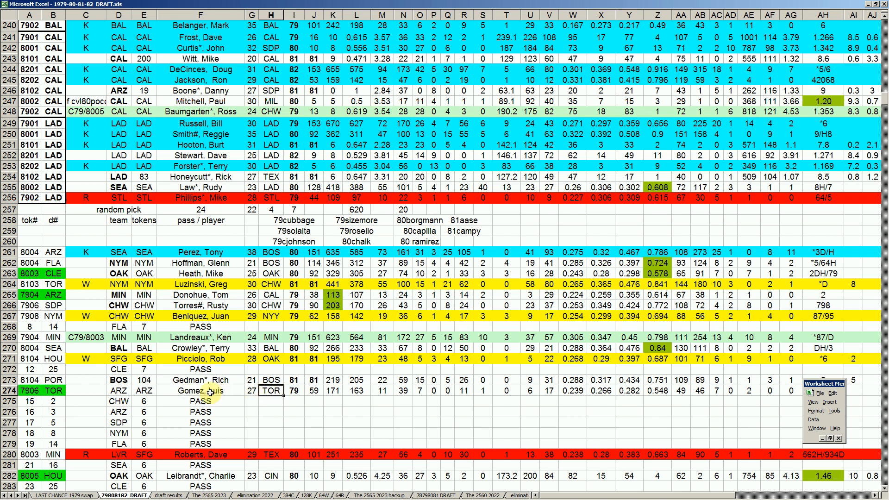
{"action": "left_click", "coordinate": [119, 391]}
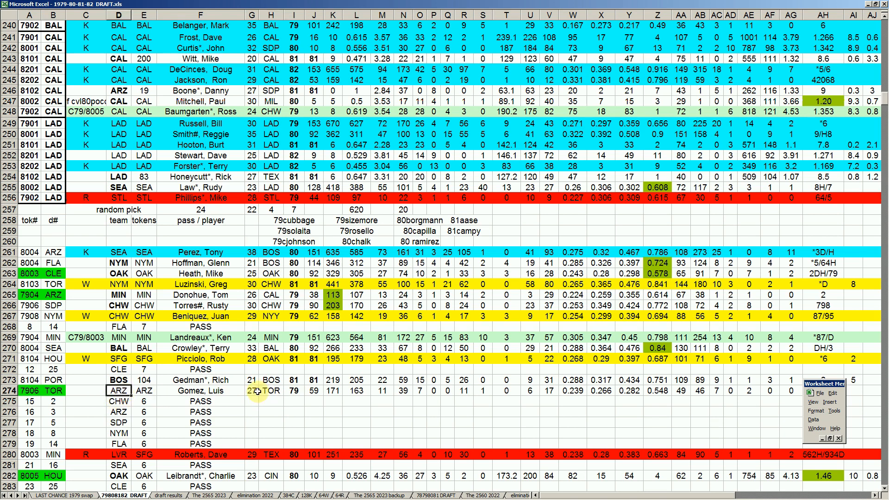
- Check the team entries of the FLA pass in row 268 and the CLE pass in row 272
{"action": "scroll", "coordinate": [258, 391], "scroll_direction": "down", "scroll_amount": 1}
{"action": "left_click", "coordinate": [119, 295]}
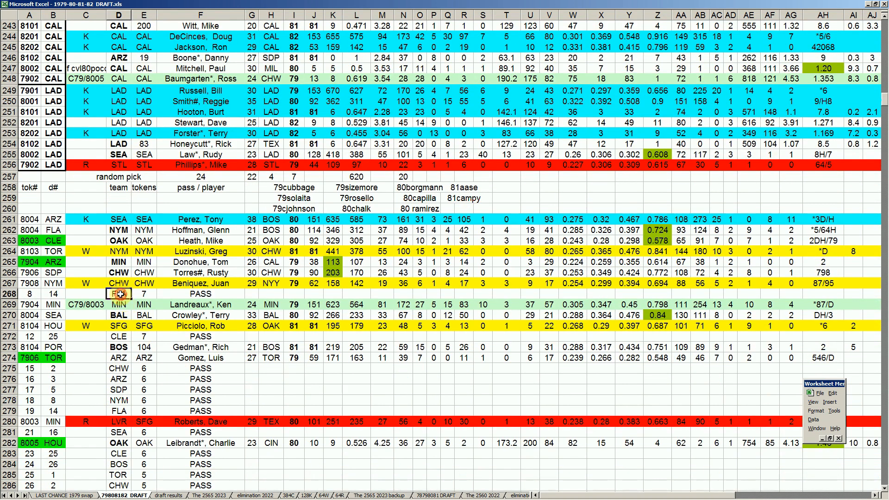
{"action": "left_click", "coordinate": [123, 336]}
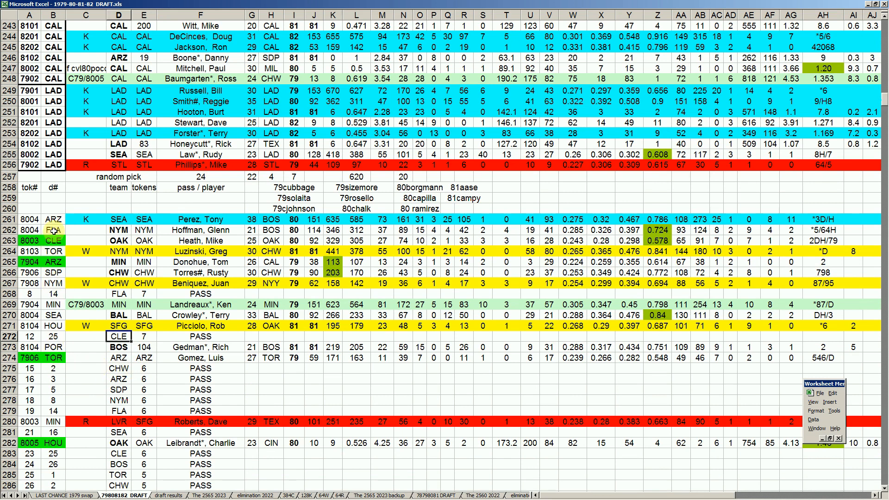
- Check the CHW and ARZ passes in rows 275 and 276 against the earlier d# entries in rows 262 and 265
{"action": "left_click", "coordinate": [209, 370]}
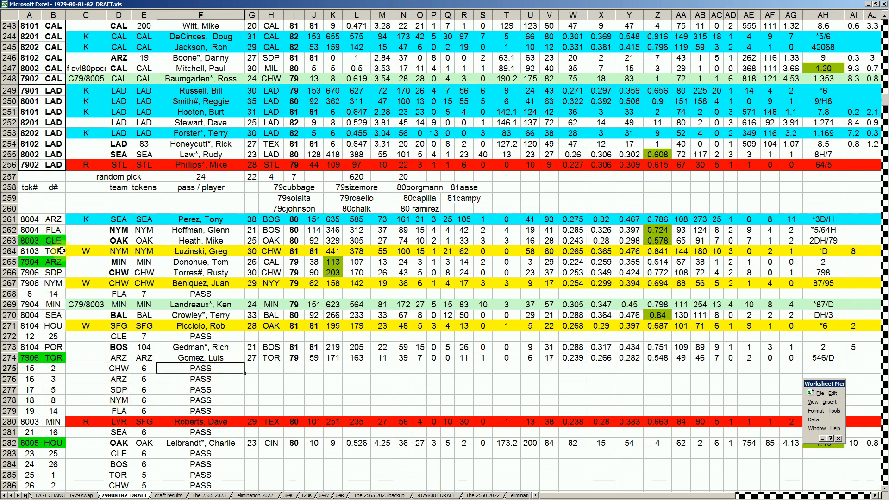
{"action": "left_click", "coordinate": [52, 230]}
{"action": "left_click", "coordinate": [56, 260]}
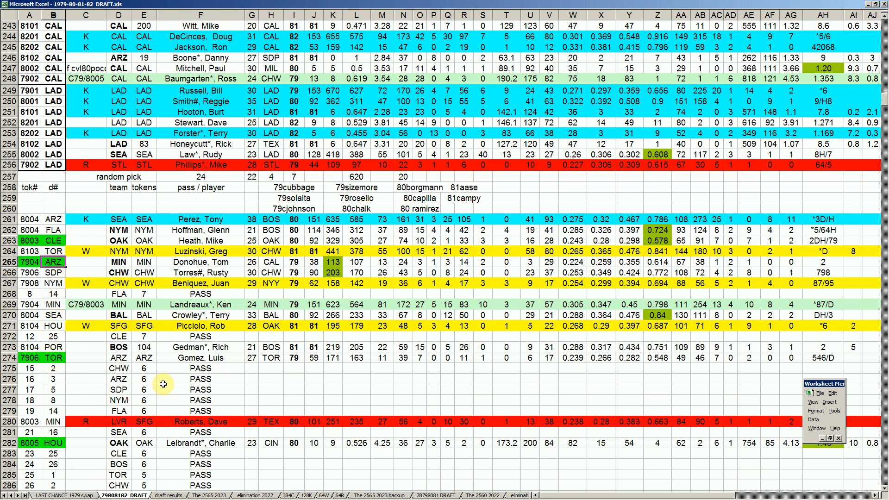
{"action": "left_click", "coordinate": [183, 382]}
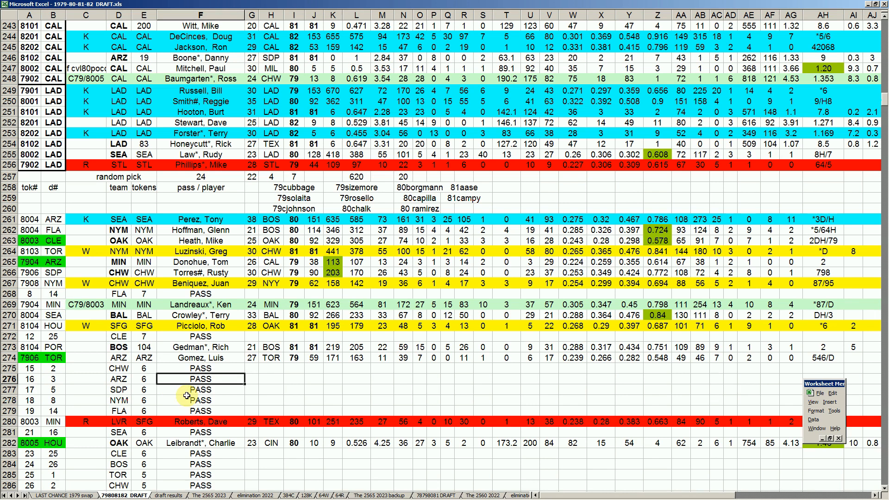
- Check SDP's pass in row 277 against its earlier token pick in row 266
{"action": "left_click", "coordinate": [119, 389]}
{"action": "left_click", "coordinate": [53, 273]}
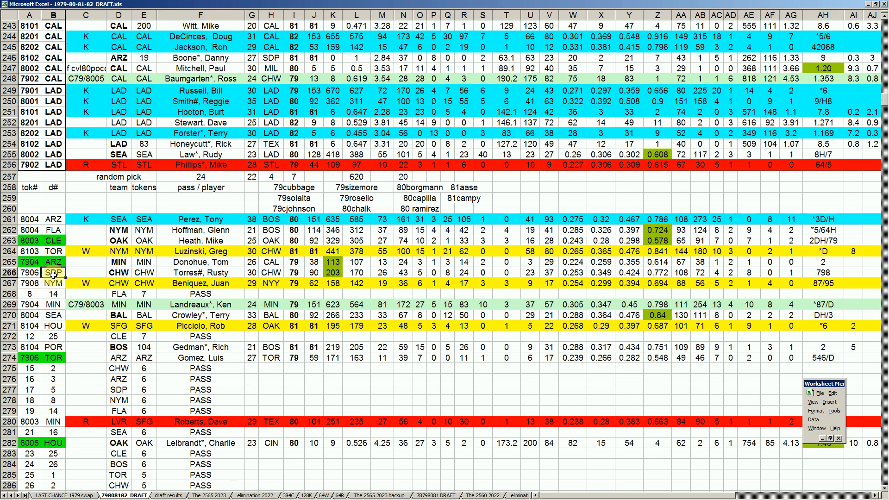
{"action": "left_click", "coordinate": [205, 389]}
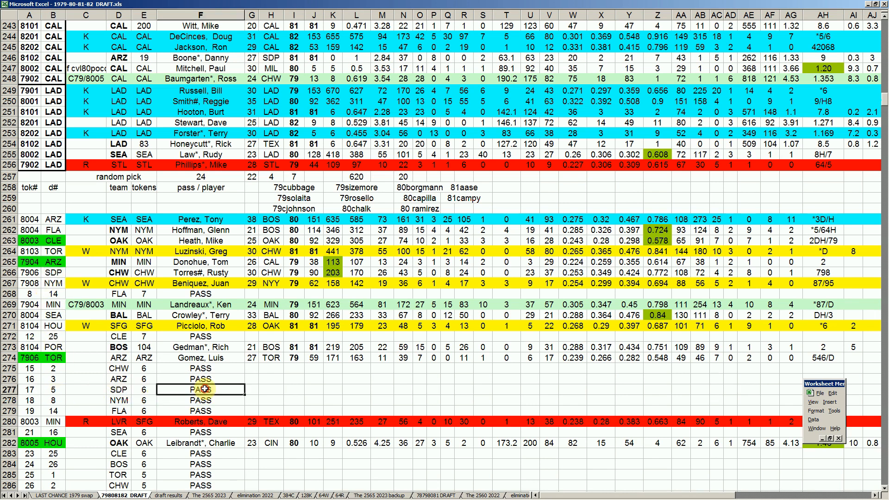
- Review the NYM and FLA passes in rows 278 and 279
{"action": "left_click", "coordinate": [118, 399]}
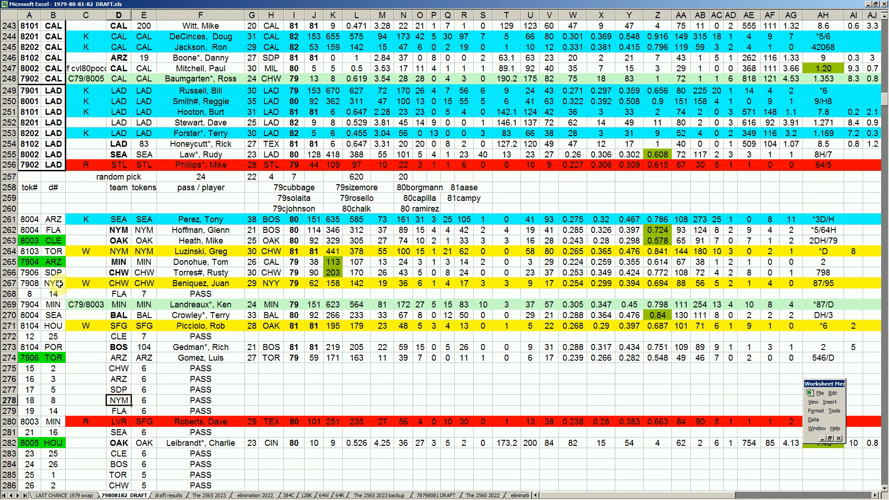
{"action": "left_click", "coordinate": [204, 400]}
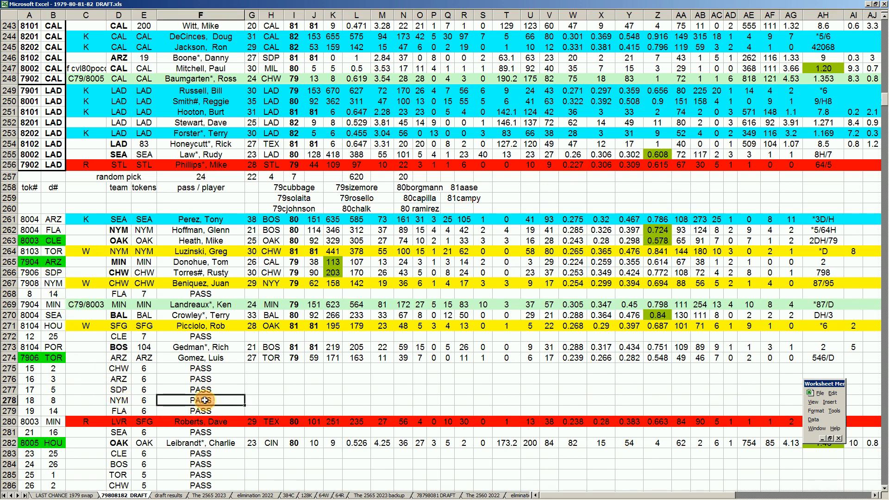
{"action": "left_click", "coordinate": [119, 410]}
- Review MIN's token pick in row 280, checking its d# and tok# against its earlier pick in row 269
{"action": "scroll", "coordinate": [217, 371], "scroll_direction": "down", "scroll_amount": 1}
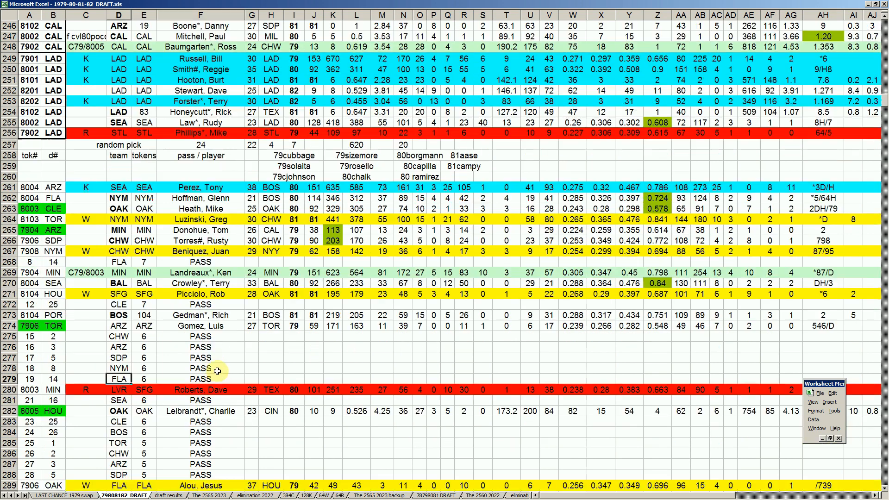
{"action": "scroll", "coordinate": [218, 371], "scroll_direction": "down", "scroll_amount": 3}
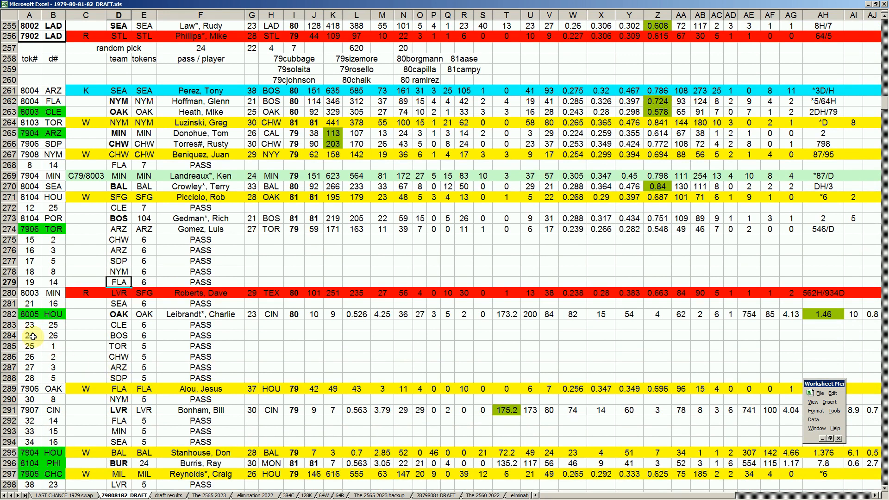
{"action": "left_click", "coordinate": [56, 292]}
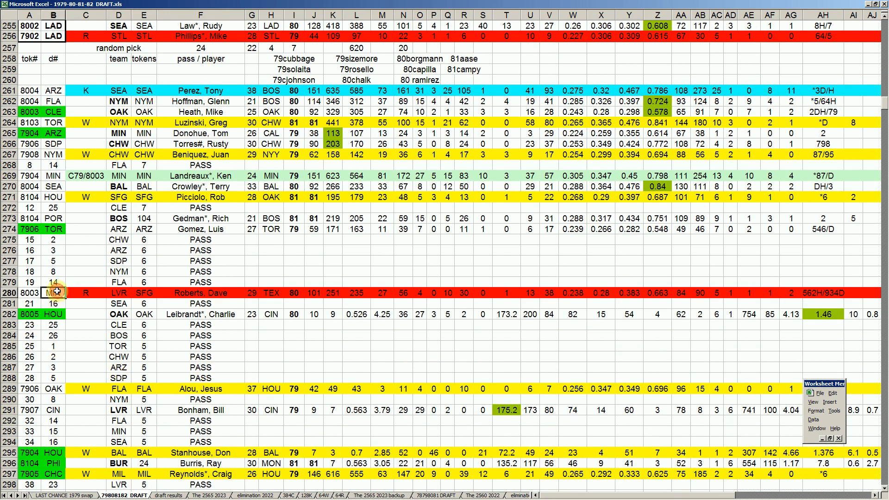
{"action": "left_click", "coordinate": [54, 175]}
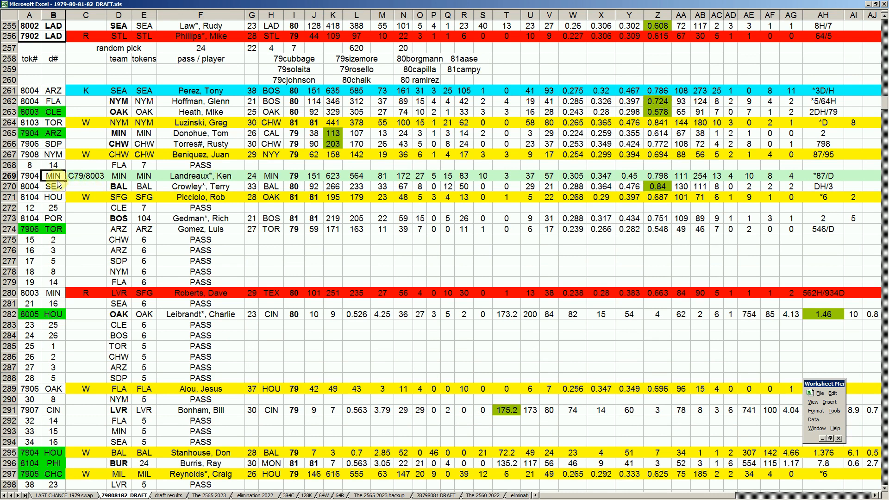
{"action": "left_click", "coordinate": [33, 294]}
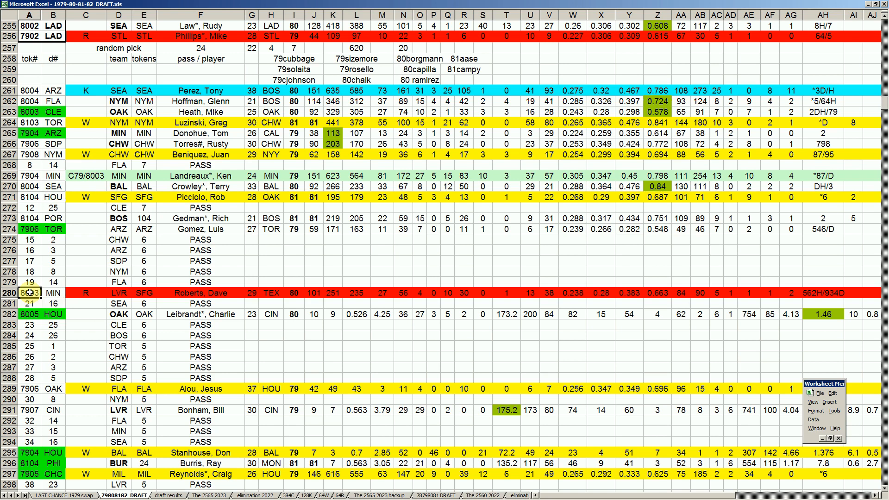
{"action": "left_click", "coordinate": [90, 291]}
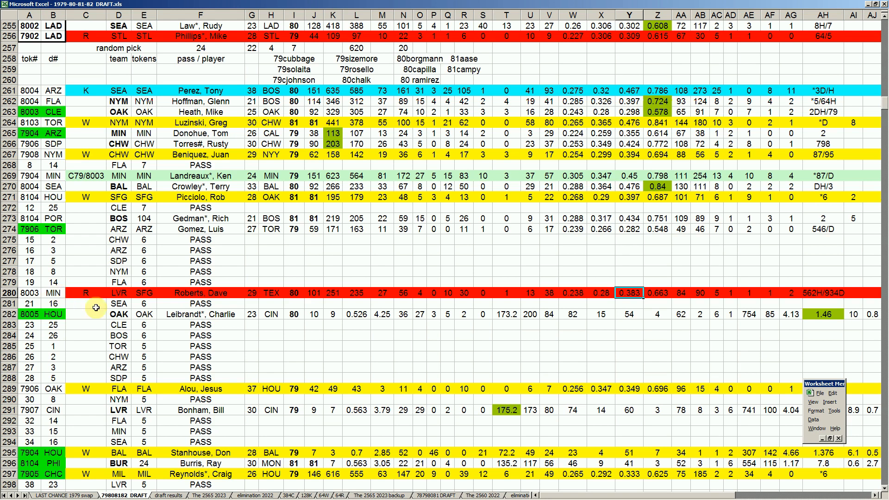
- Check SEA's pass in row 281 against its earlier token pick in row 270
{"action": "left_click", "coordinate": [119, 307]}
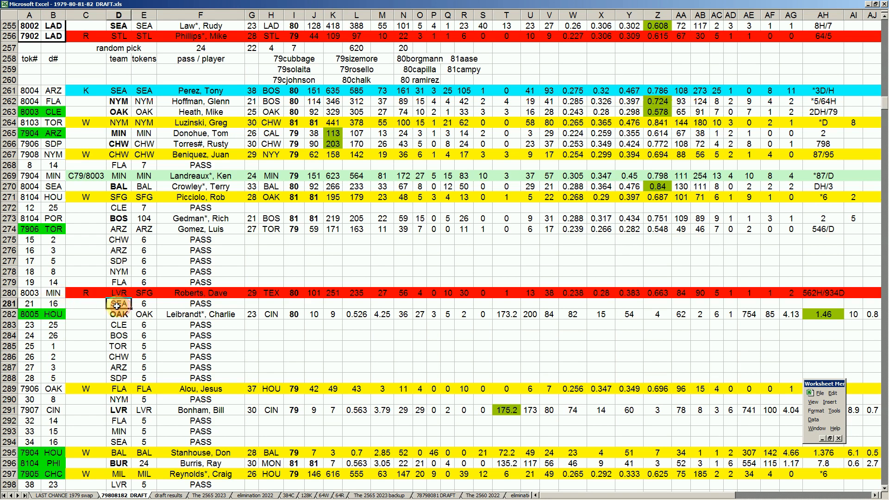
{"action": "left_click", "coordinate": [56, 187]}
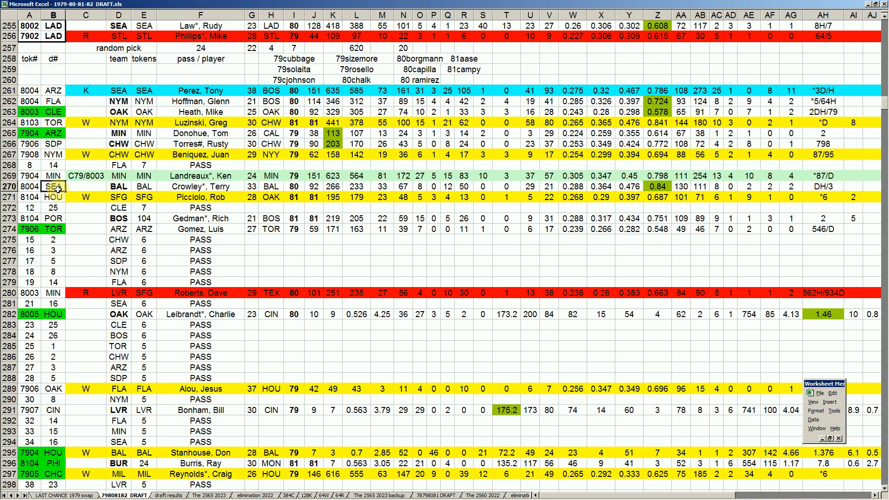
{"action": "left_click", "coordinate": [119, 303]}
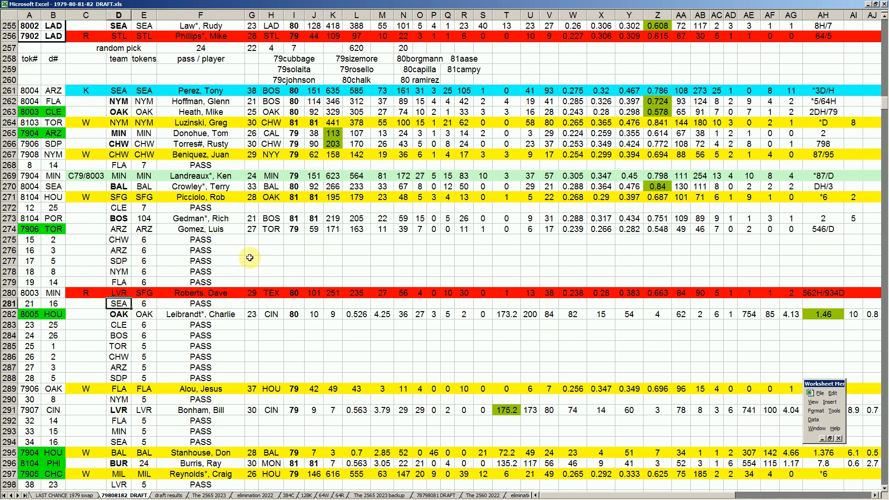
- Compare HOU's token pick in row 282 with its earlier pick in row 271
{"action": "left_click", "coordinate": [54, 314]}
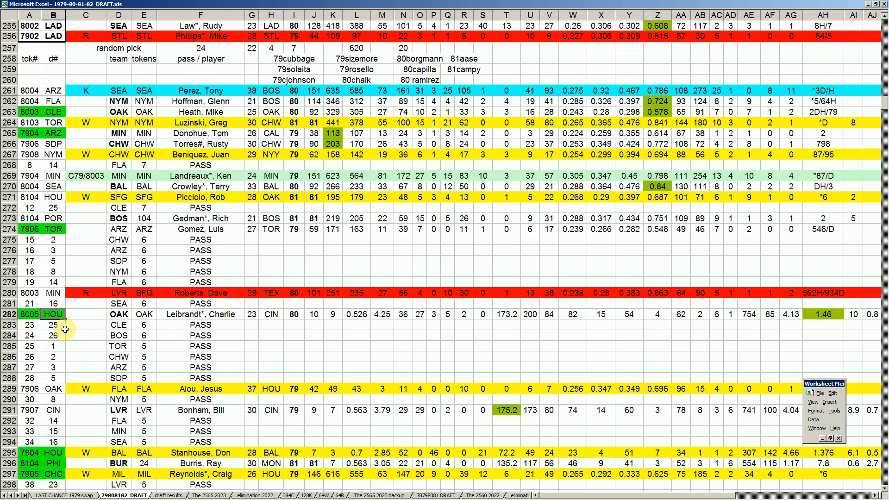
{"action": "left_click", "coordinate": [53, 198]}
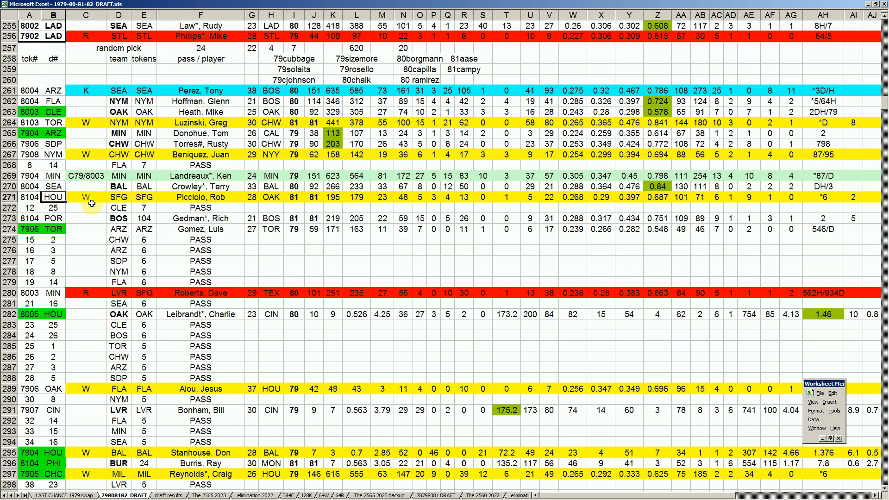
{"action": "left_click", "coordinate": [54, 314]}
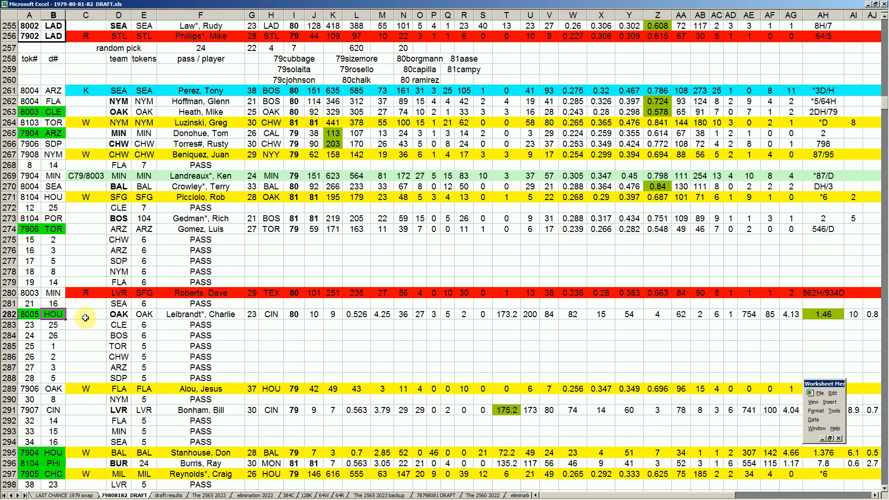
- Examine the pitcher HOU picked in row 282, checking the player entry and the statistics in columns M and AH
{"action": "left_click", "coordinate": [421, 69]}
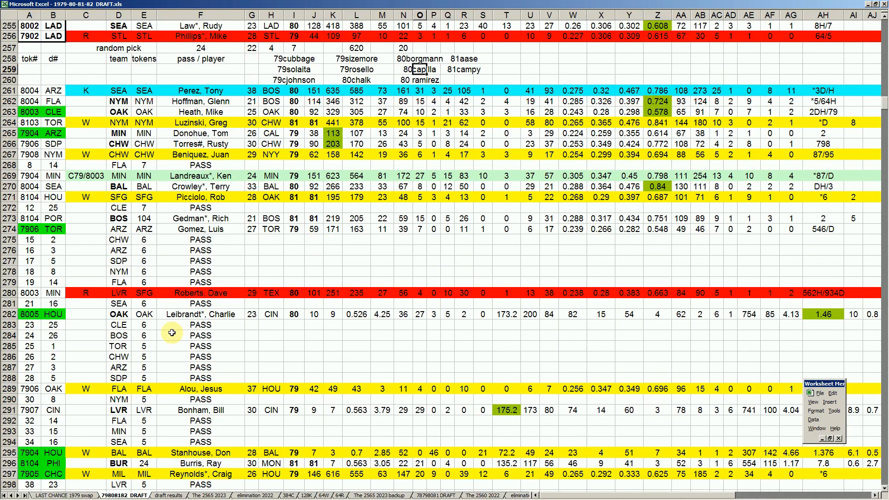
{"action": "left_click", "coordinate": [204, 316]}
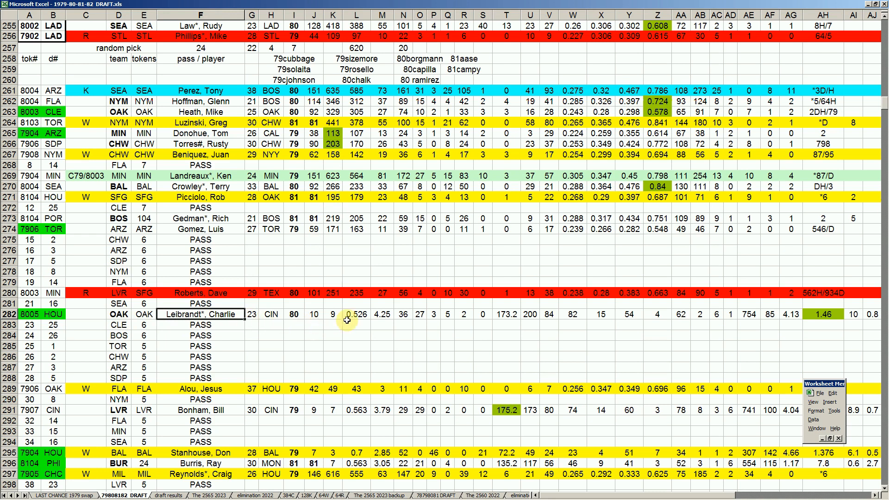
{"action": "left_click", "coordinate": [389, 316]}
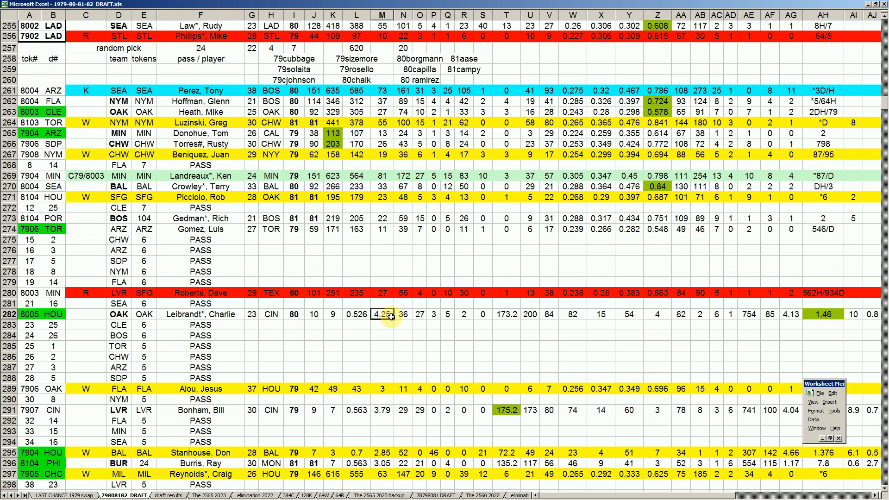
{"action": "left_click", "coordinate": [227, 316]}
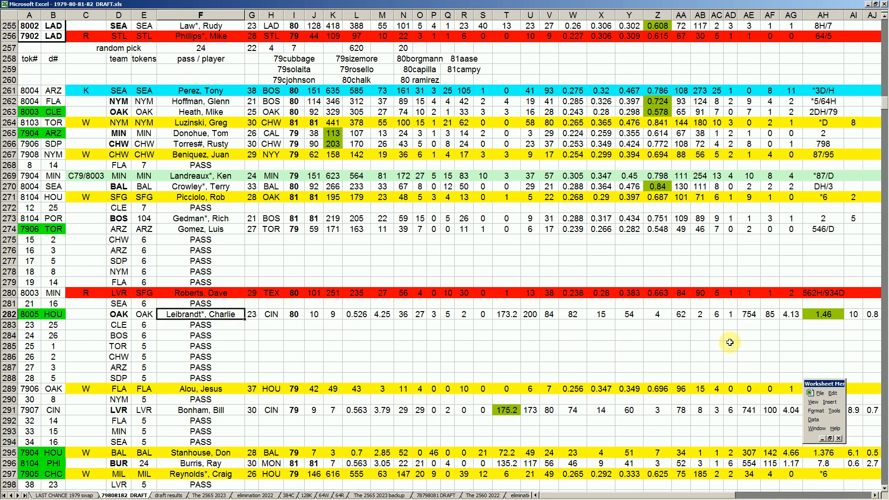
{"action": "left_click", "coordinate": [833, 315]}
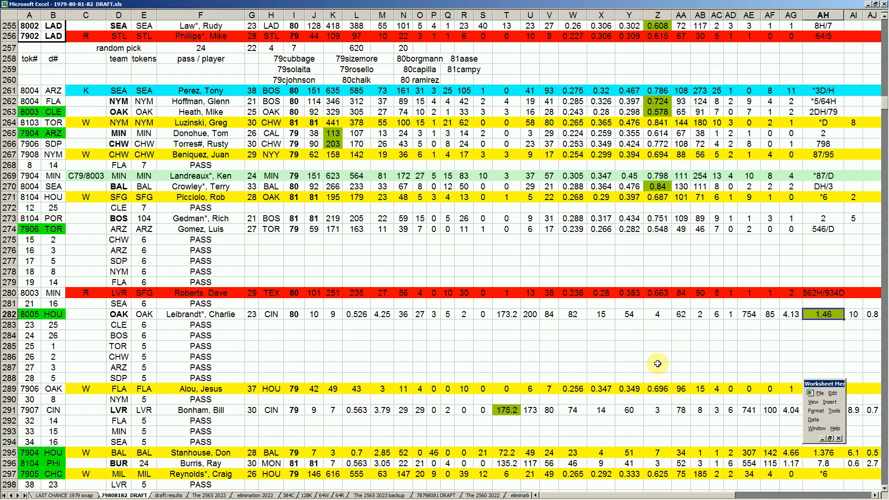
{"action": "left_click", "coordinate": [385, 314]}
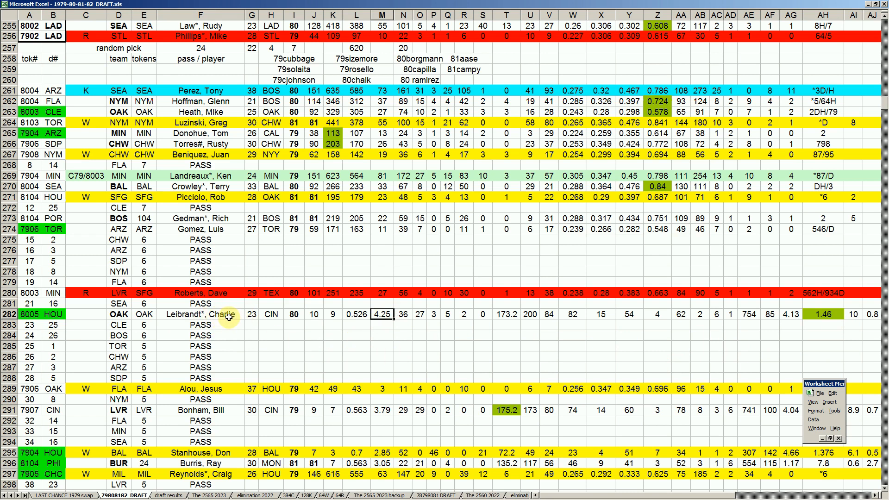
- Review the team and tokens entries for the CLE, BOS and TOR passes in rows 283 to 285, following HOU's pick
{"action": "left_click", "coordinate": [55, 317]}
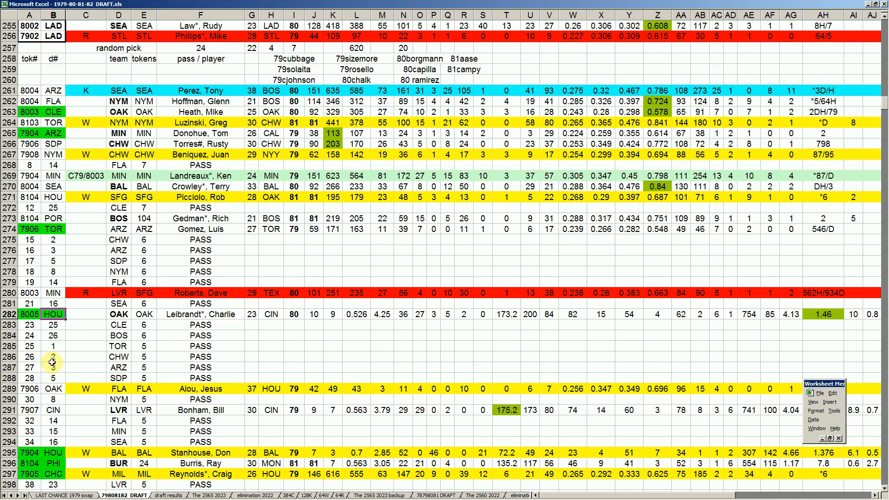
{"action": "left_click", "coordinate": [139, 325]}
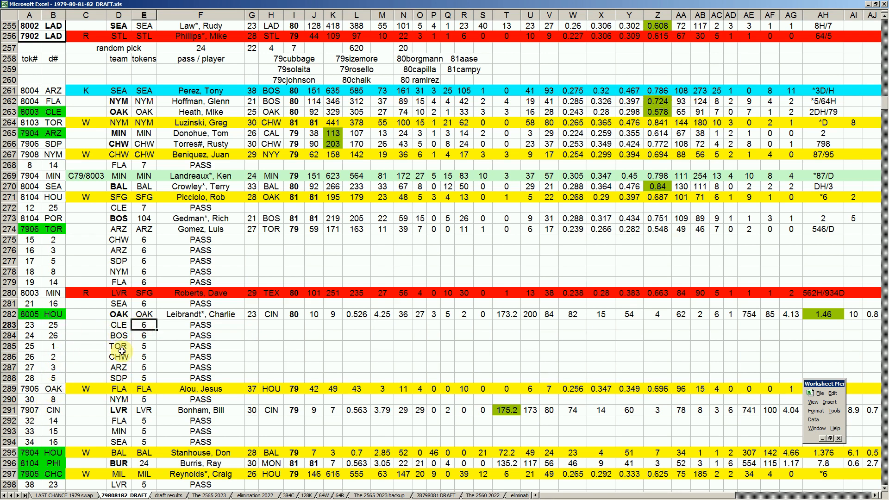
{"action": "left_click", "coordinate": [121, 335]}
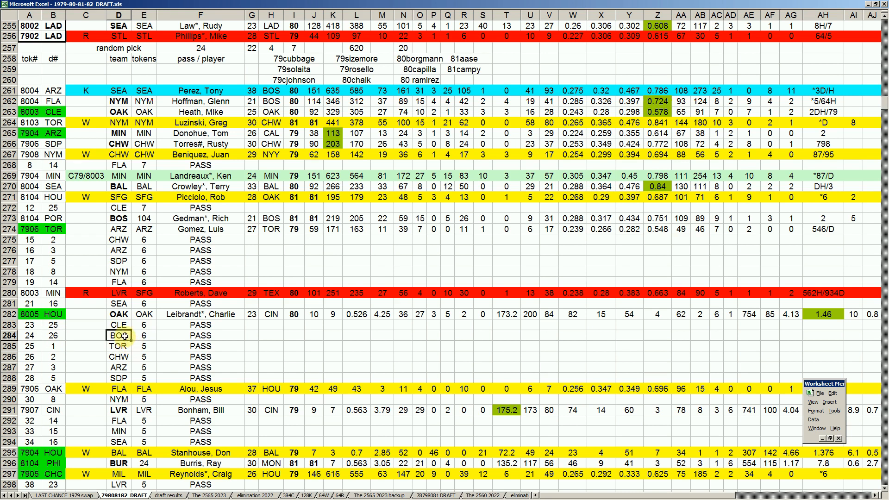
{"action": "left_click", "coordinate": [144, 336]}
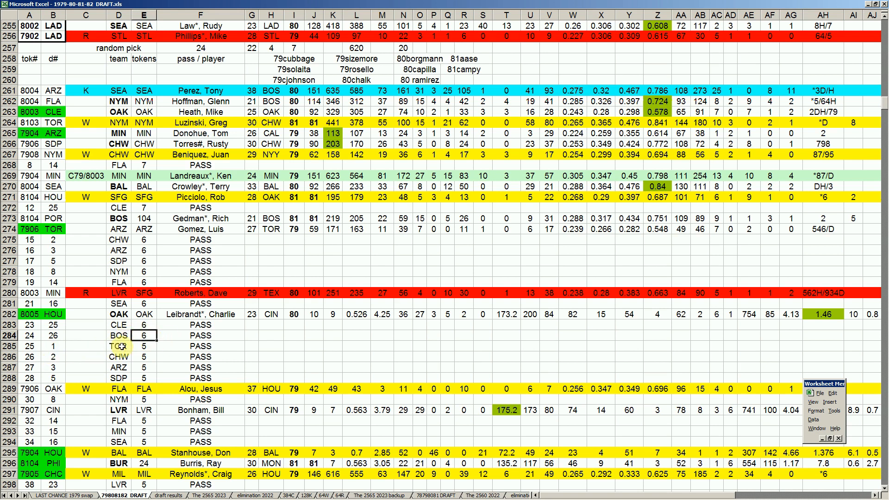
{"action": "left_click", "coordinate": [140, 347]}
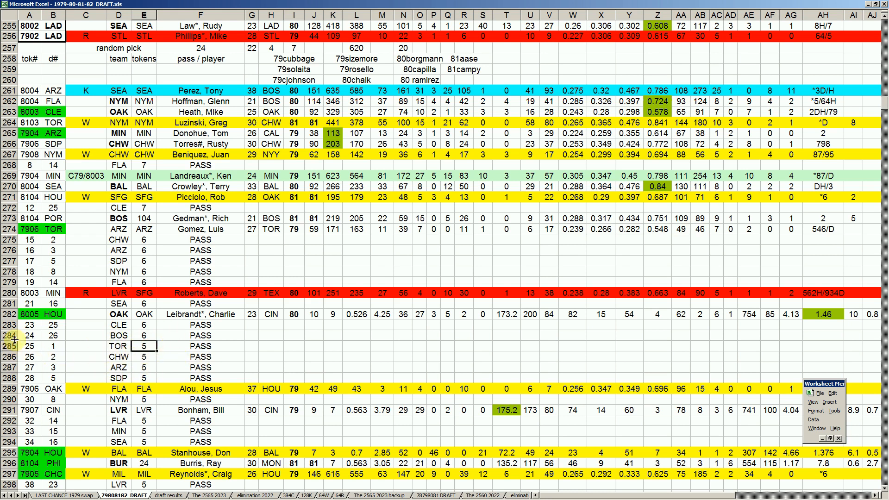
- Compare the block of token picks and passes in rows 261 to 284 with the entries in rows 304 to 313
{"action": "left_click_drag", "start_coordinate": [6, 335], "coordinate": [4, 90]}
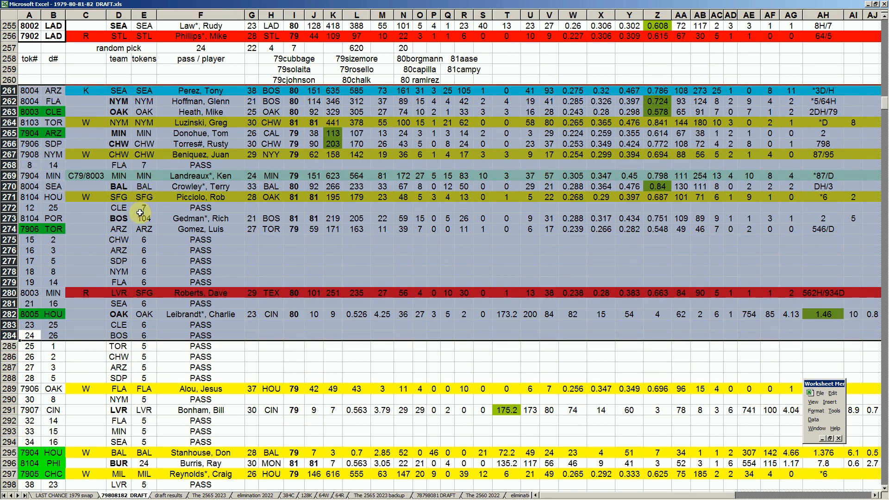
{"action": "scroll", "coordinate": [140, 213], "scroll_direction": "down", "scroll_amount": 8}
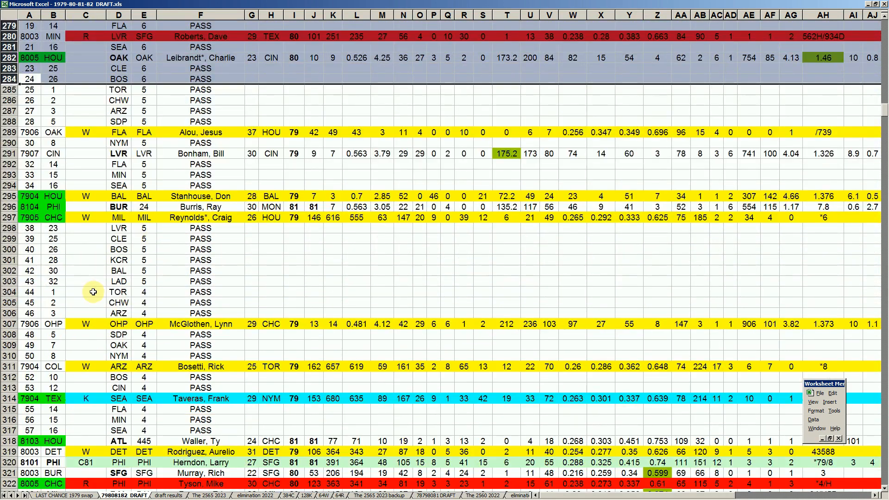
{"action": "left_click_drag", "start_coordinate": [10, 294], "coordinate": [11, 390]}
{"action": "left_click", "coordinate": [31, 389]}
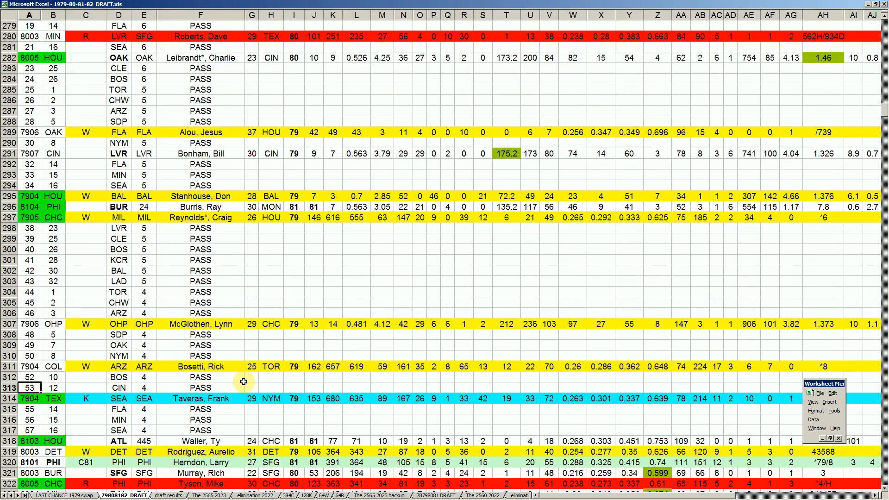
{"action": "scroll", "coordinate": [241, 381], "scroll_direction": "up", "scroll_amount": 6}
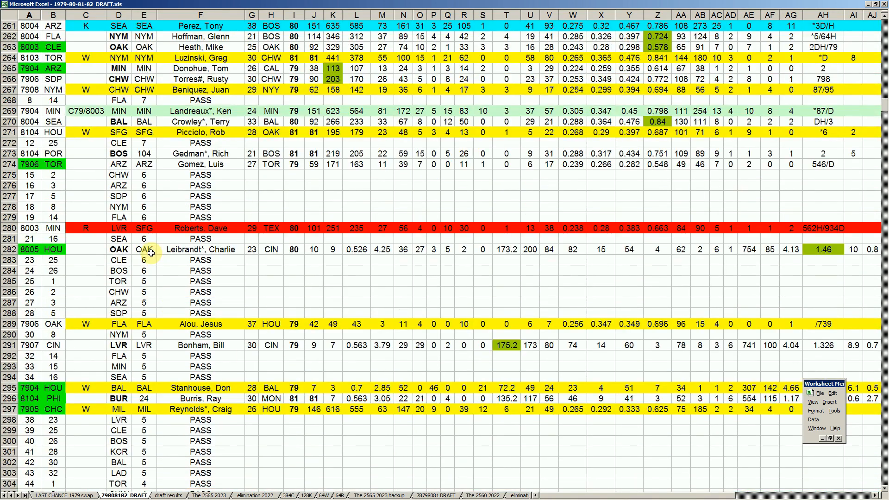
- Check TOR's pass in row 285 against its pick in row 274, and review the ARZ and SDP passes in rows 287 and 288
{"action": "left_click", "coordinate": [119, 281]}
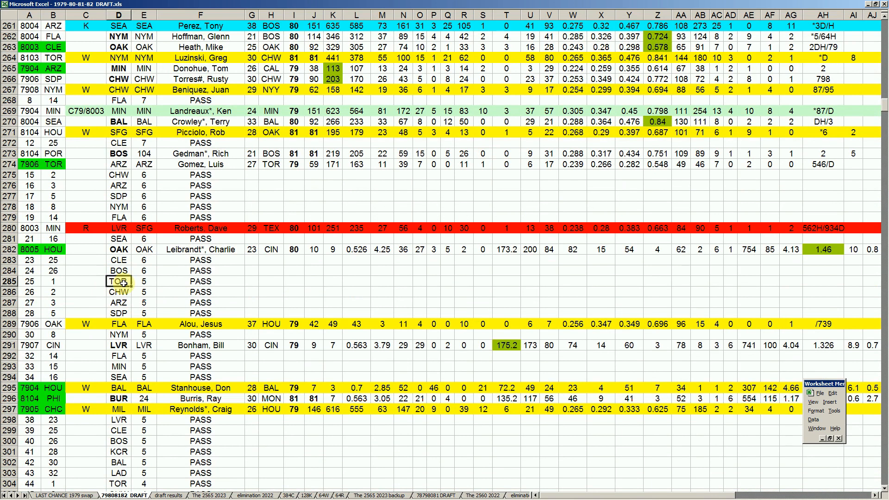
{"action": "left_click", "coordinate": [50, 164]}
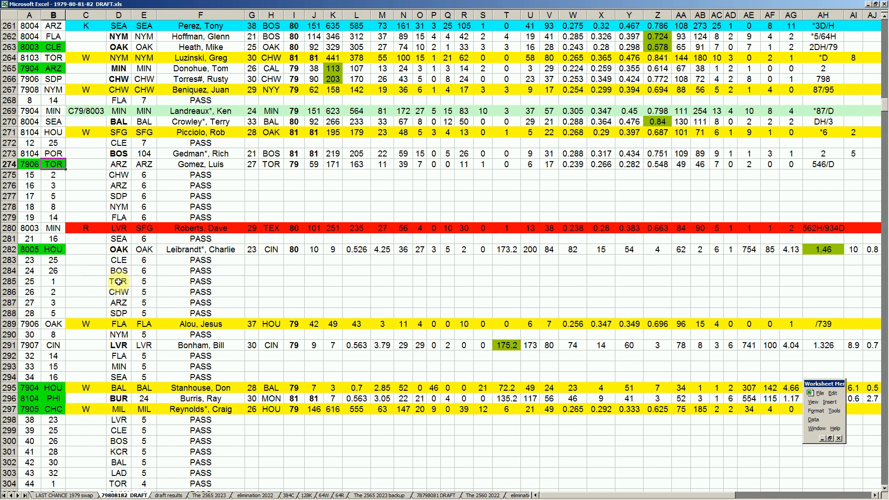
{"action": "left_click", "coordinate": [119, 302]}
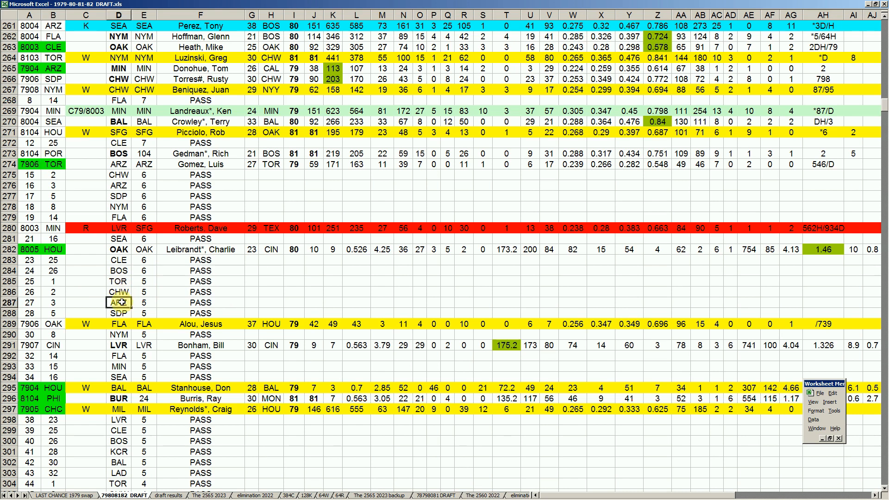
{"action": "left_click", "coordinate": [123, 314]}
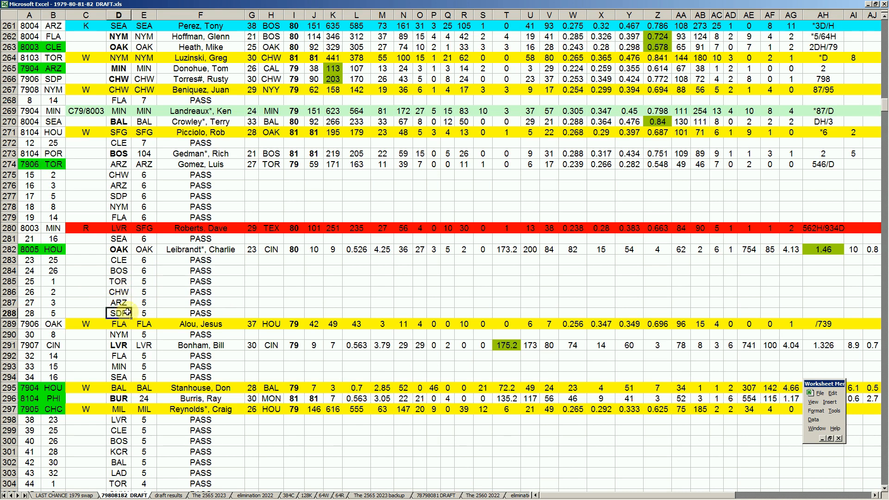
- Examine the token, team and player entries of OAK's pick in row 289, plus NYM's pass in row 290
{"action": "left_click", "coordinate": [55, 324]}
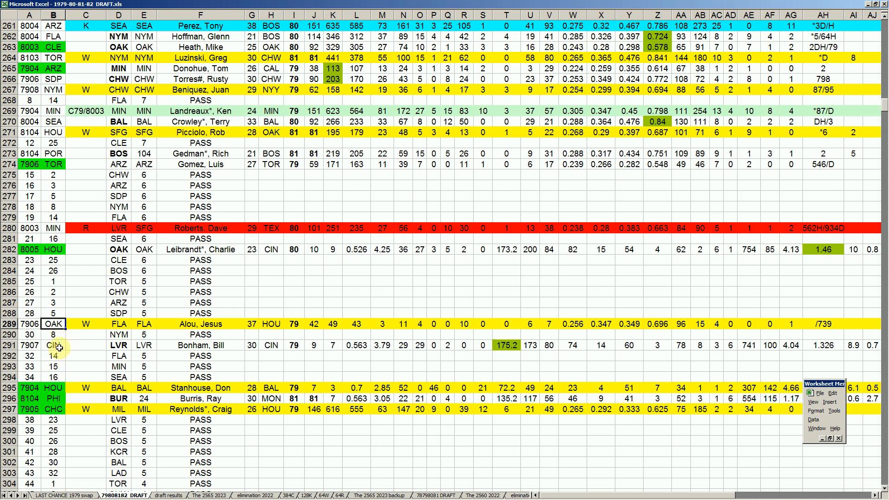
{"action": "left_click", "coordinate": [34, 324]}
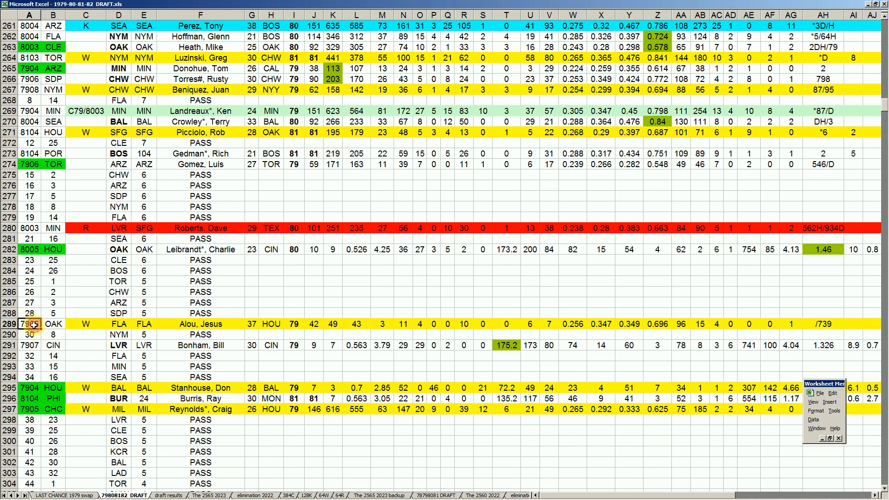
{"action": "left_click", "coordinate": [57, 324]}
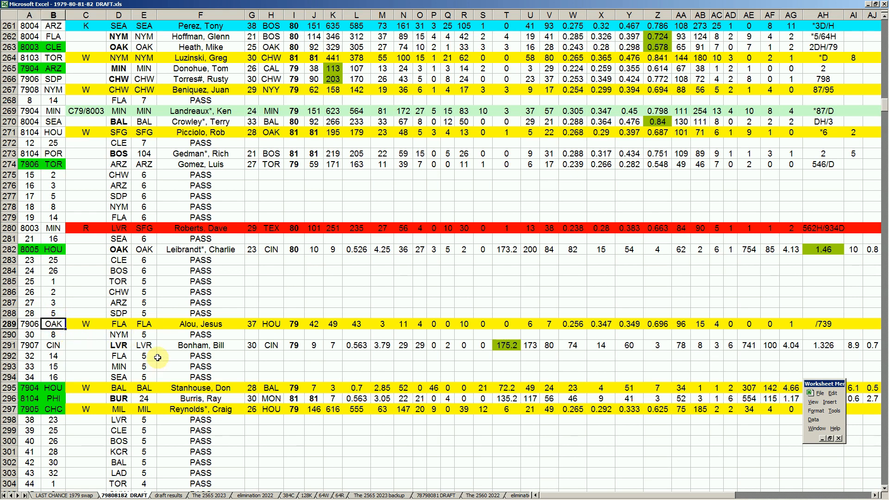
{"action": "left_click", "coordinate": [221, 324]}
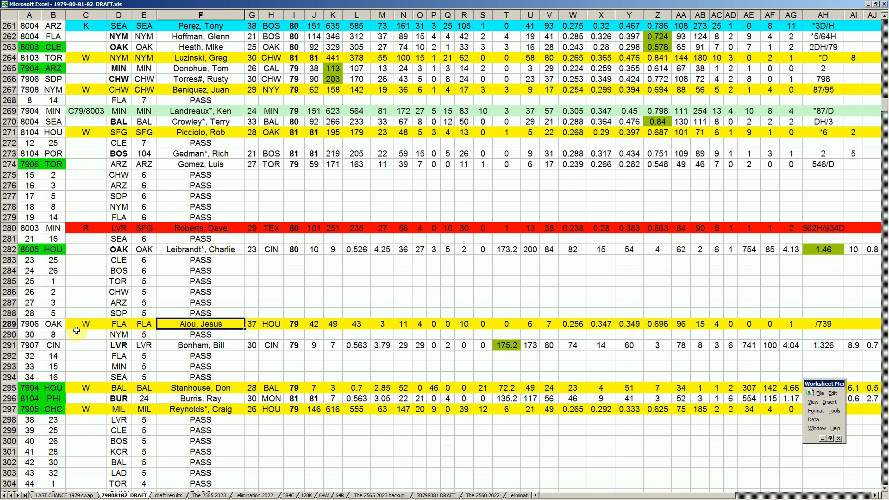
{"action": "left_click", "coordinate": [116, 337]}
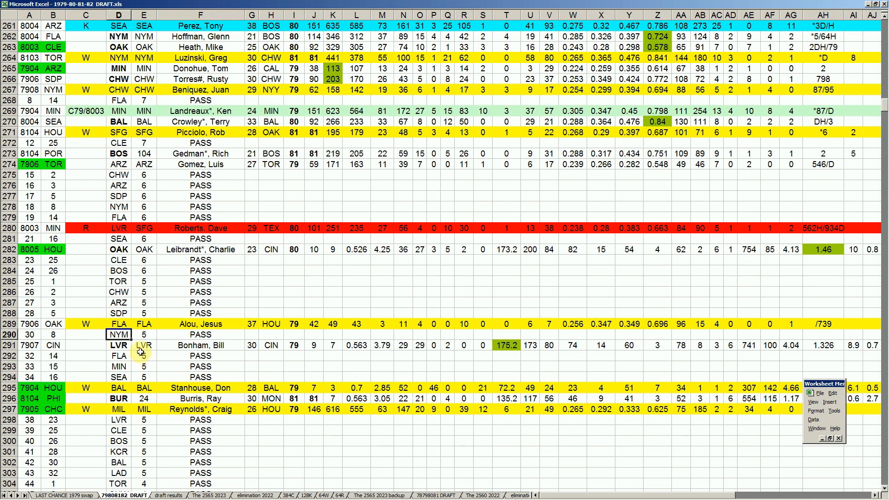
- Examine CIN's token pick in row 291, checking the team, player and season entries and the column AH statistic
{"action": "left_click", "coordinate": [54, 345]}
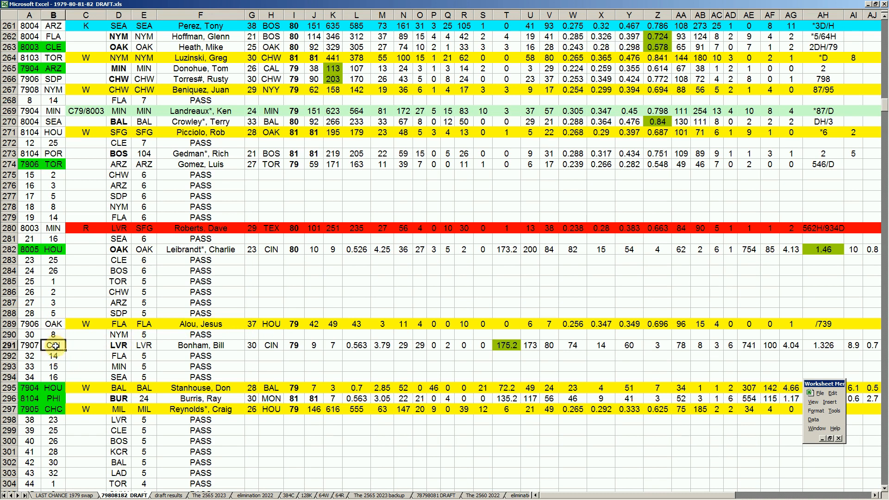
{"action": "type", "text": "CIN"}
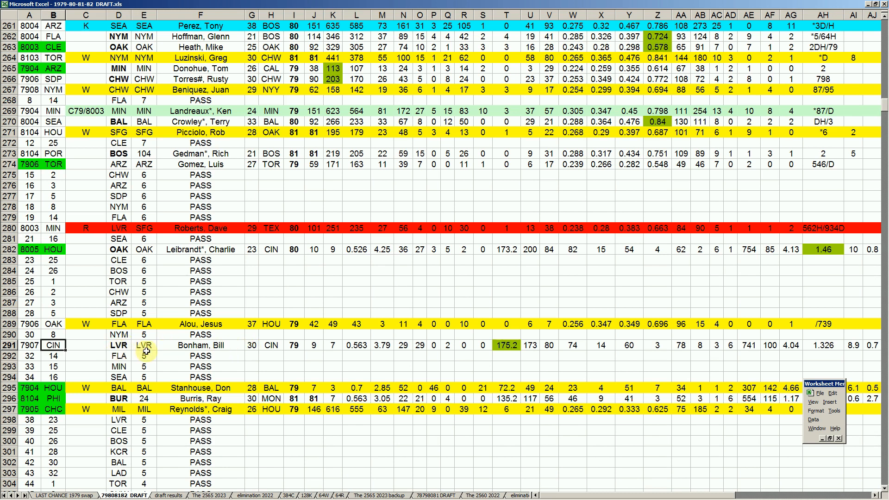
{"action": "left_click", "coordinate": [295, 346]}
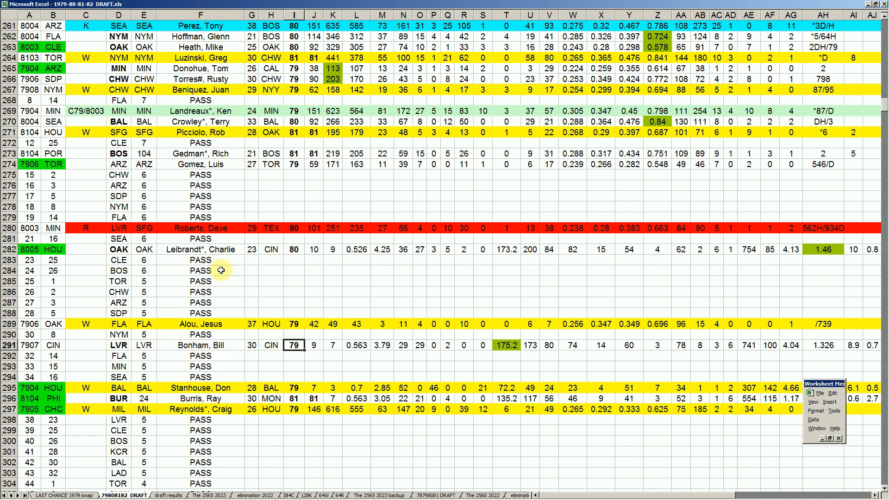
{"action": "left_click", "coordinate": [215, 345]}
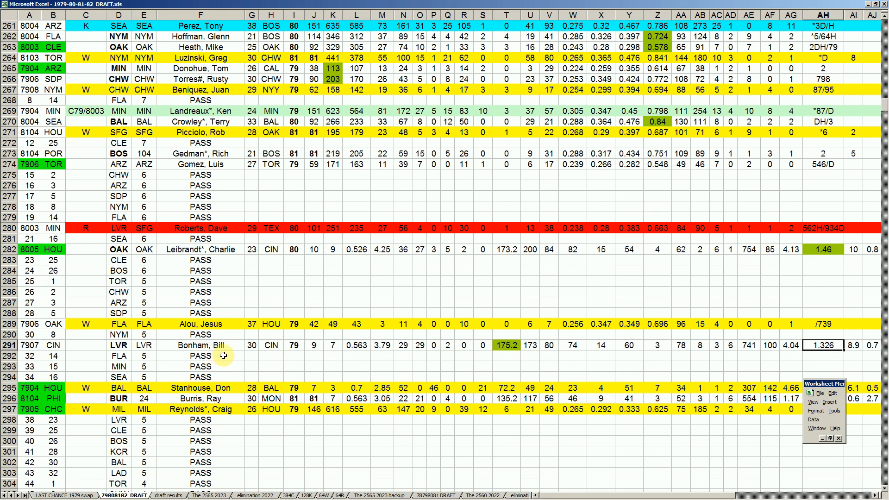
{"action": "left_click", "coordinate": [240, 348]}
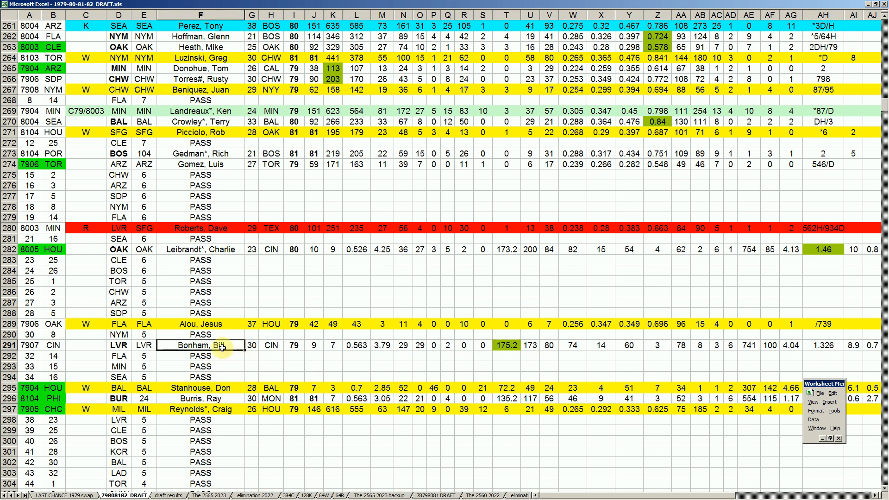
- Compare the pitcher CIN picked in row 291 with the pitcher HOU picked in row 282
{"action": "left_click", "coordinate": [203, 251]}
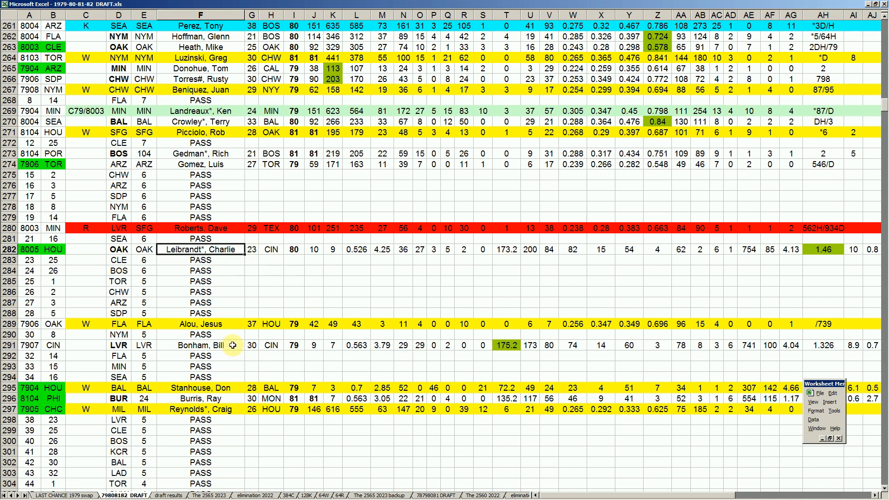
{"action": "left_click", "coordinate": [231, 345]}
{"action": "left_click", "coordinate": [53, 343]}
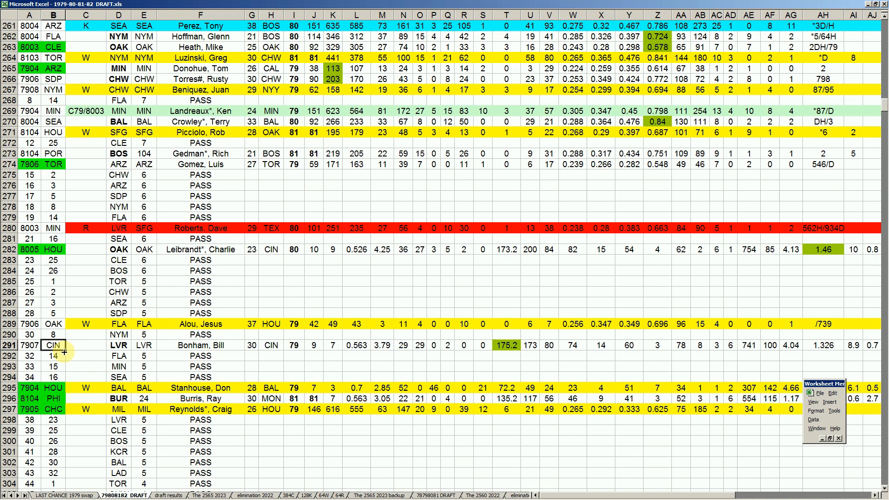
{"action": "left_click", "coordinate": [53, 250]}
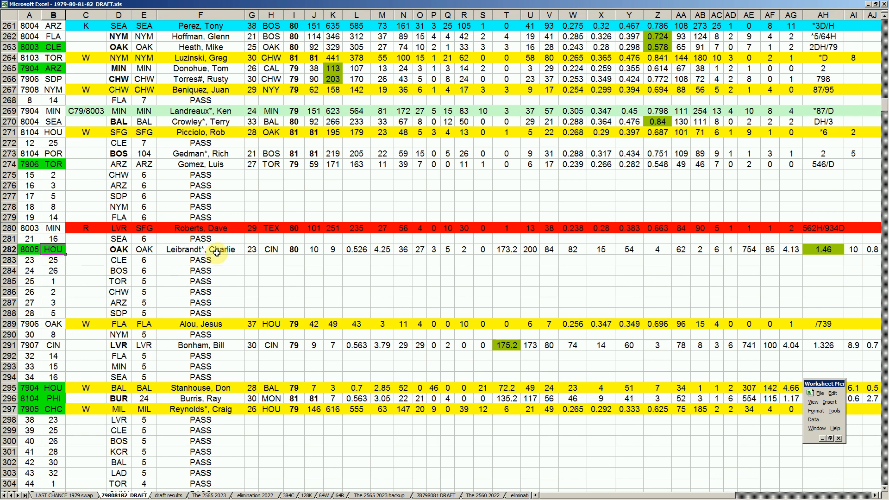
{"action": "left_click", "coordinate": [61, 346]}
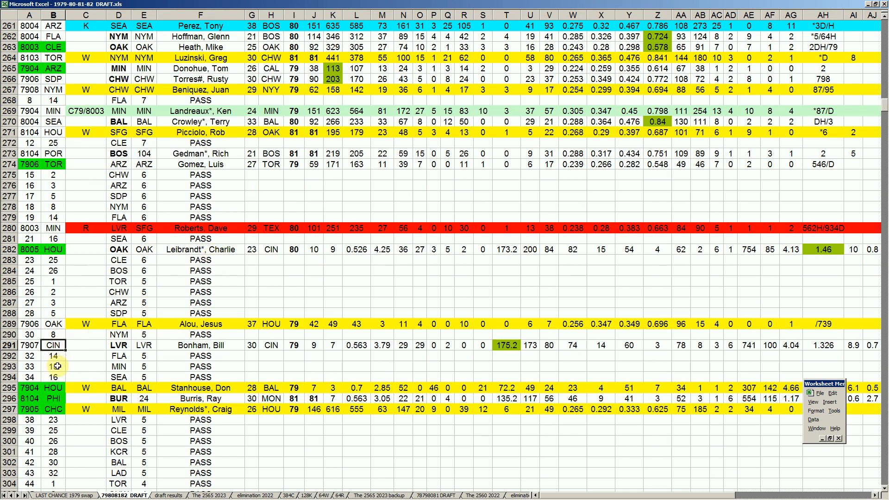
- Review the FLA, MIN and SEA passes in rows 292 to 294
{"action": "left_click", "coordinate": [124, 357]}
{"action": "left_click", "coordinate": [120, 366]}
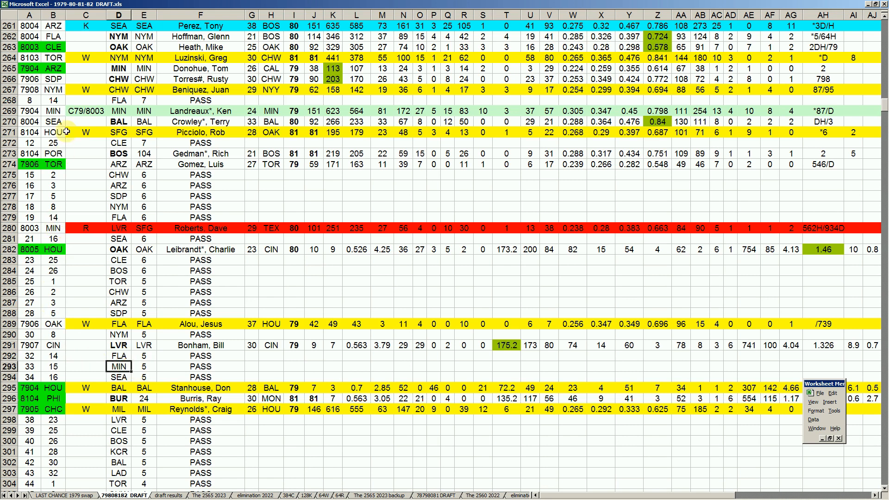
{"action": "left_click", "coordinate": [120, 377]}
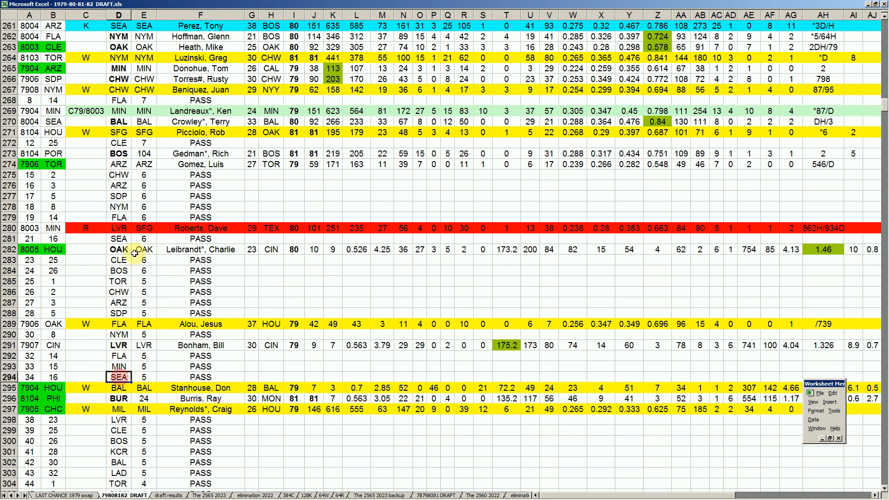
- Examine HOU's token pick and player in row 295, look over the draft rows below, and check PHI's pick in row 296
{"action": "left_click", "coordinate": [60, 388]}
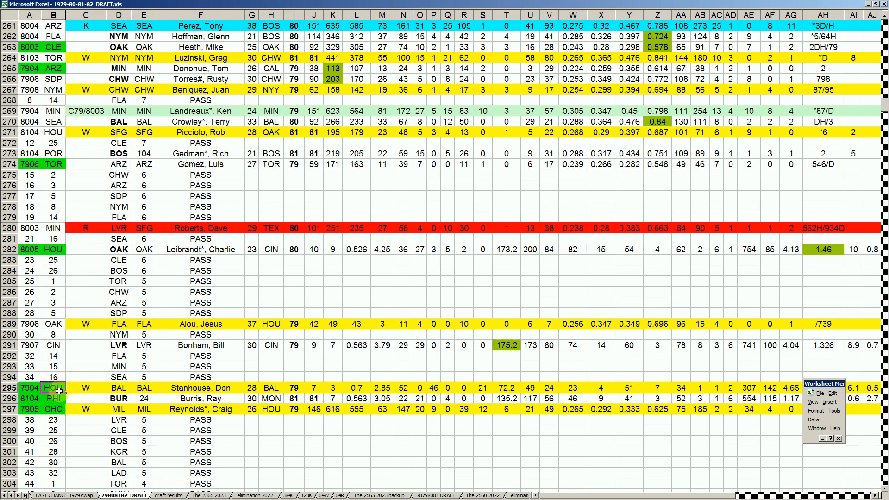
{"action": "scroll", "coordinate": [137, 402], "scroll_direction": "down", "scroll_amount": 7}
{"action": "scroll", "coordinate": [138, 403], "scroll_direction": "down", "scroll_amount": 9}
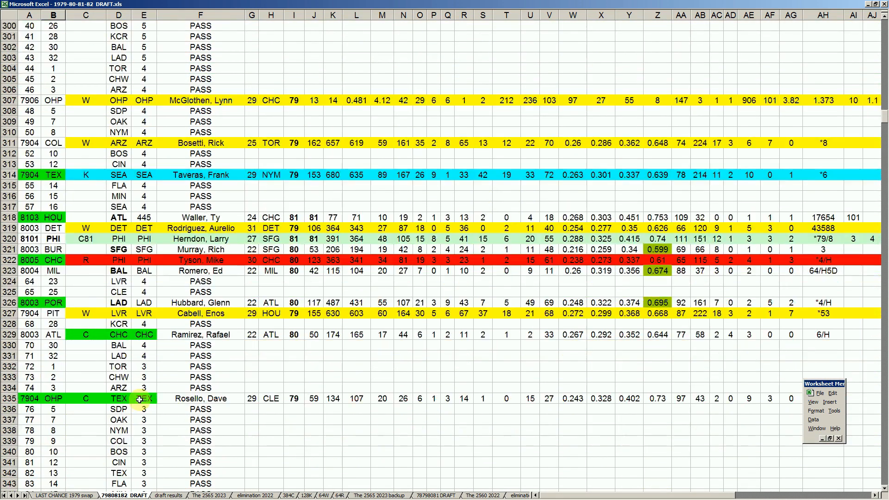
{"action": "scroll", "coordinate": [139, 398], "scroll_direction": "up", "scroll_amount": 8}
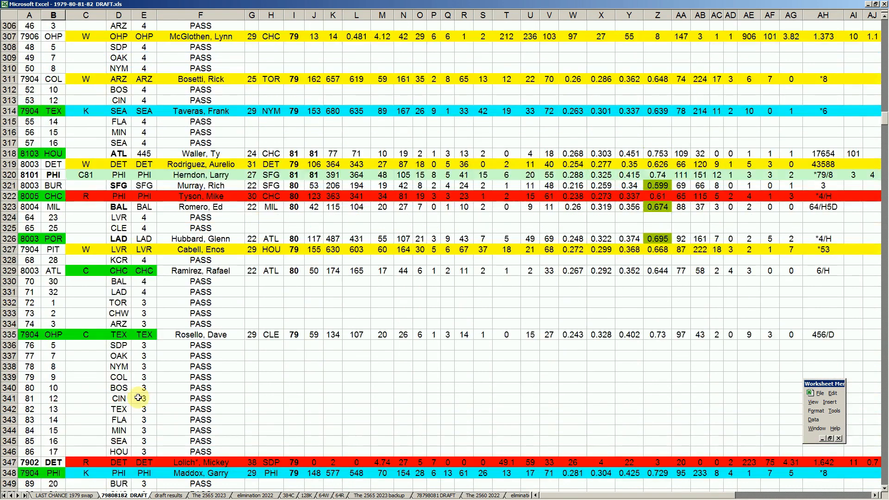
{"action": "scroll", "coordinate": [137, 398], "scroll_direction": "up", "scroll_amount": 6}
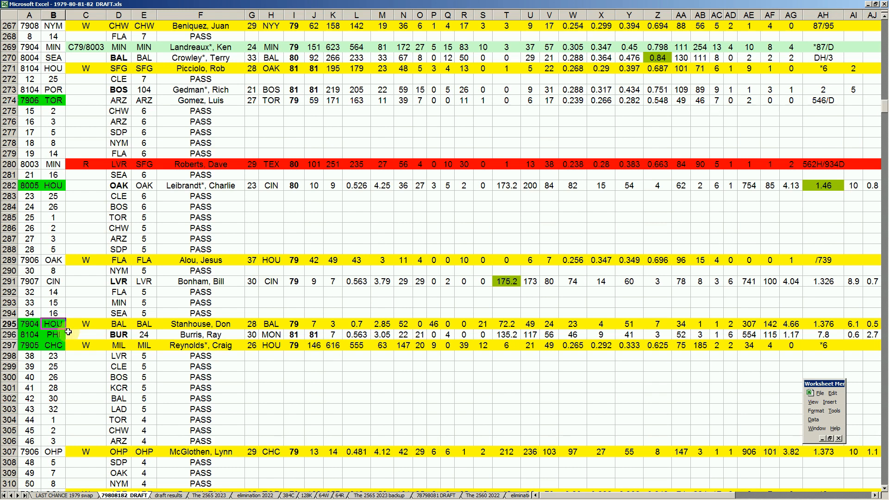
{"action": "left_click", "coordinate": [196, 325]}
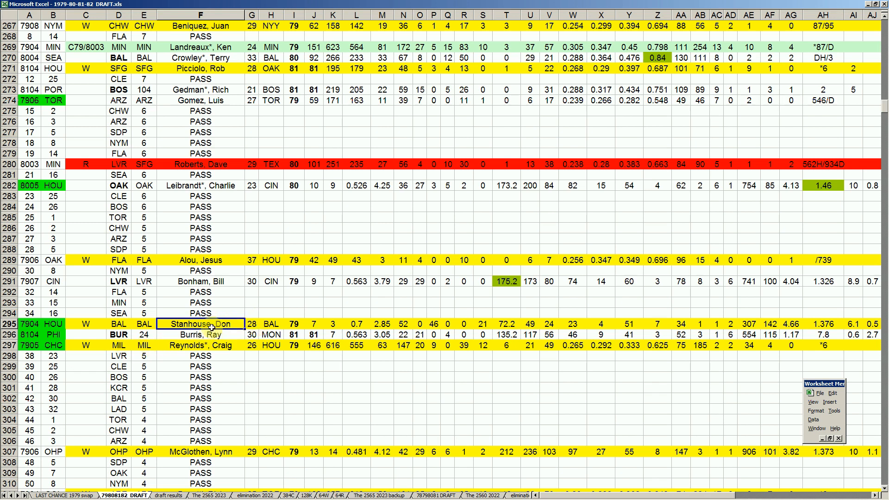
{"action": "left_click", "coordinate": [61, 326]}
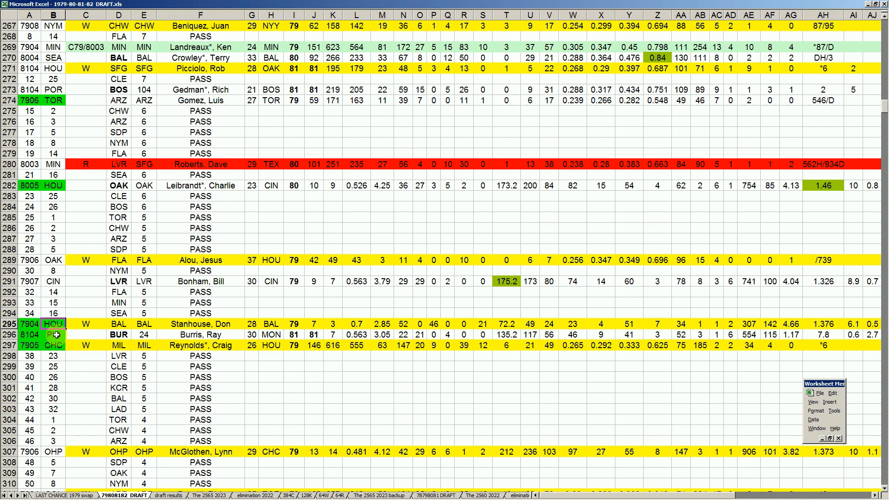
{"action": "left_click", "coordinate": [56, 334]}
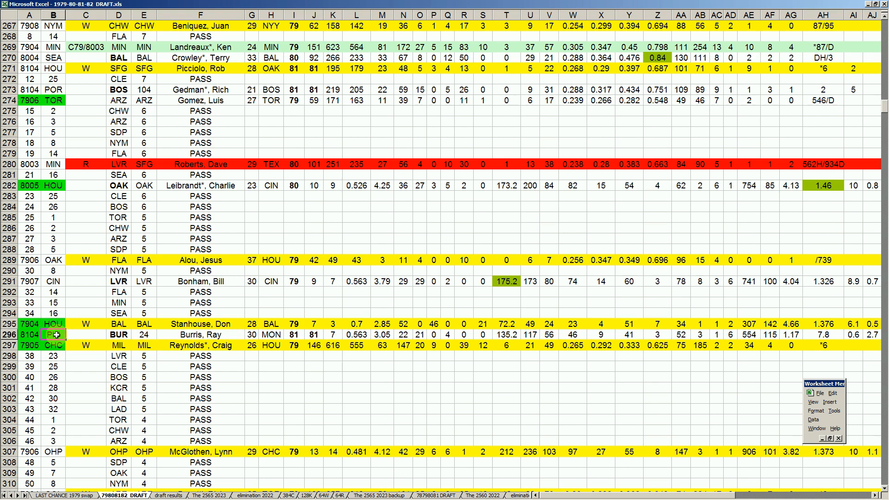
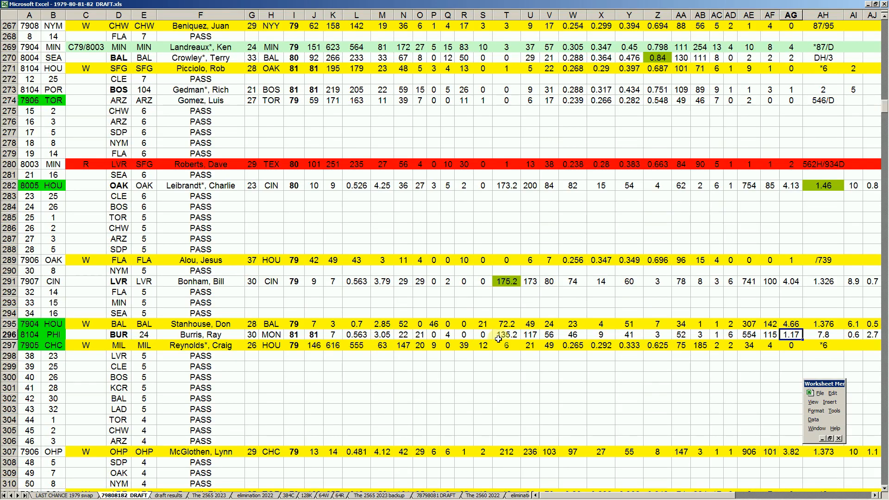
- Check the column T figure of PHI's pick in row 296 and examine CHC's token, player and column W statistic in row 297
{"action": "left_click", "coordinate": [507, 334]}
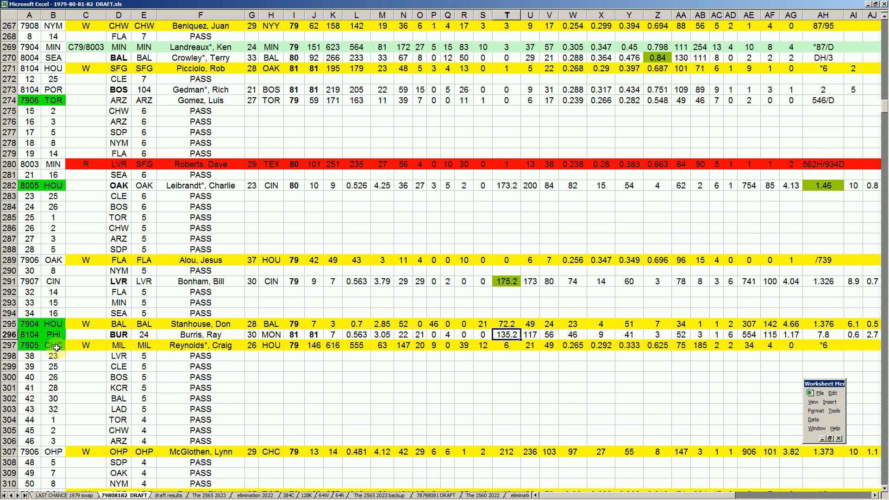
{"action": "left_click", "coordinate": [55, 346]}
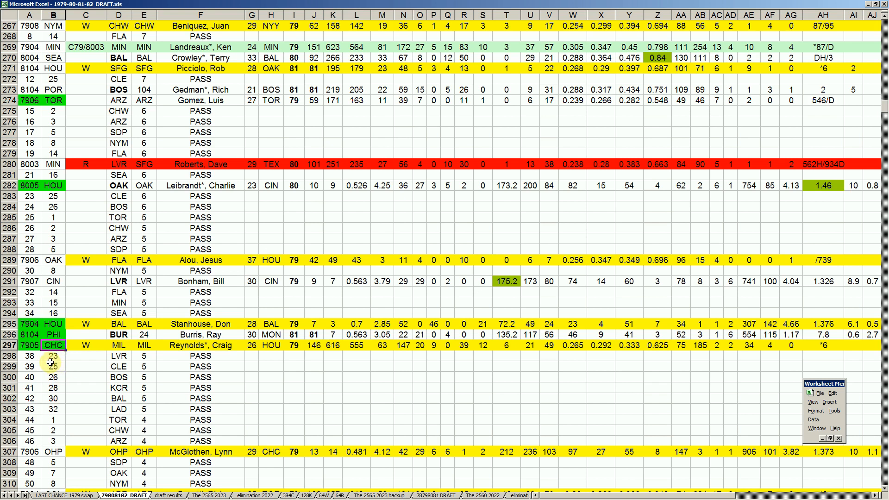
{"action": "left_click", "coordinate": [36, 359]}
{"action": "left_click", "coordinate": [38, 344]}
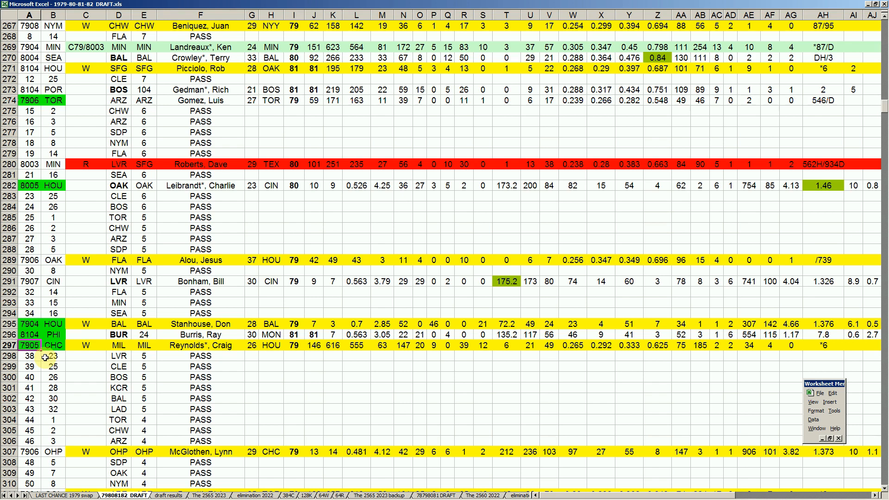
{"action": "left_click", "coordinate": [204, 346]}
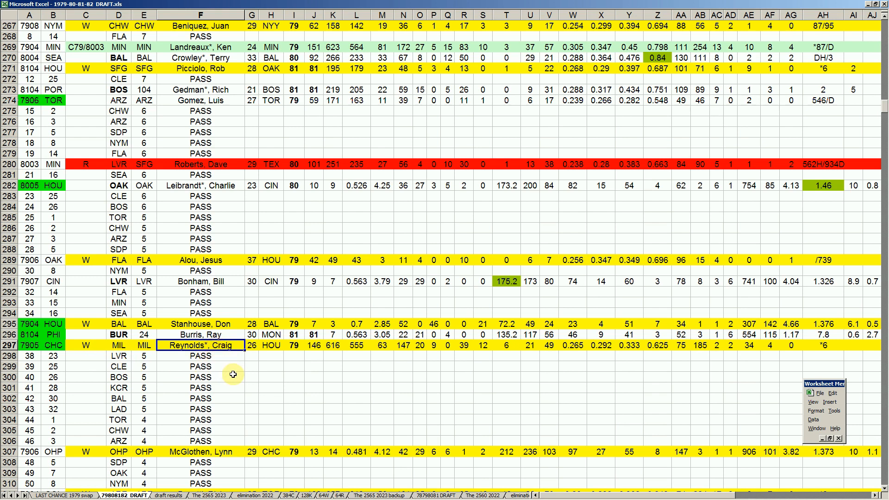
{"action": "left_click", "coordinate": [585, 345]}
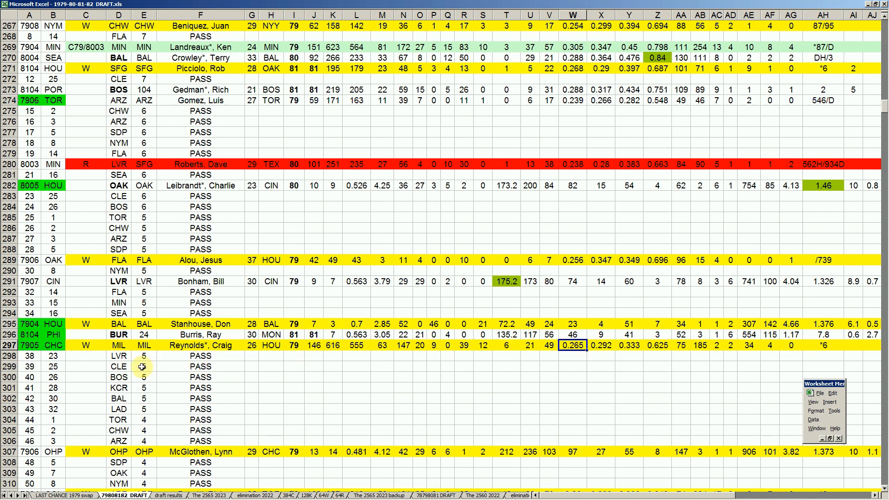
- Recheck CHC's player and token entries in row 297 against the earlier draft rows above
{"action": "left_click", "coordinate": [178, 348]}
{"action": "left_click", "coordinate": [53, 346]}
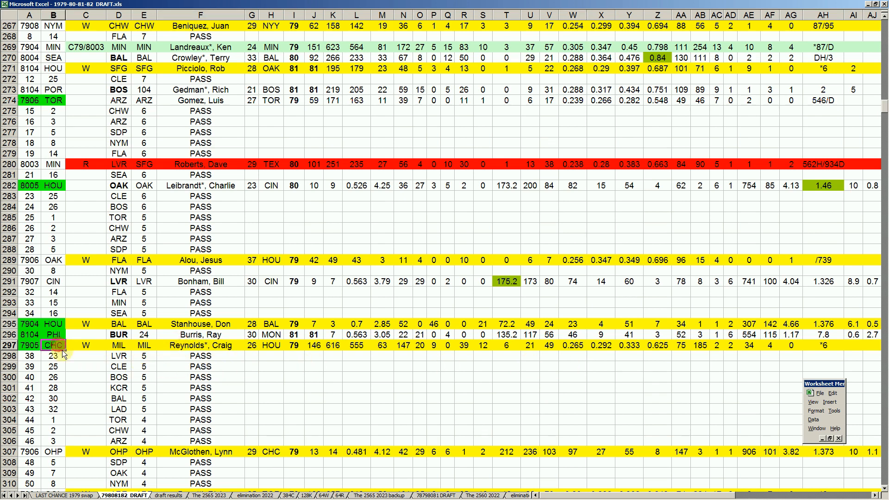
{"action": "scroll", "coordinate": [52, 359], "scroll_direction": "up", "scroll_amount": 4}
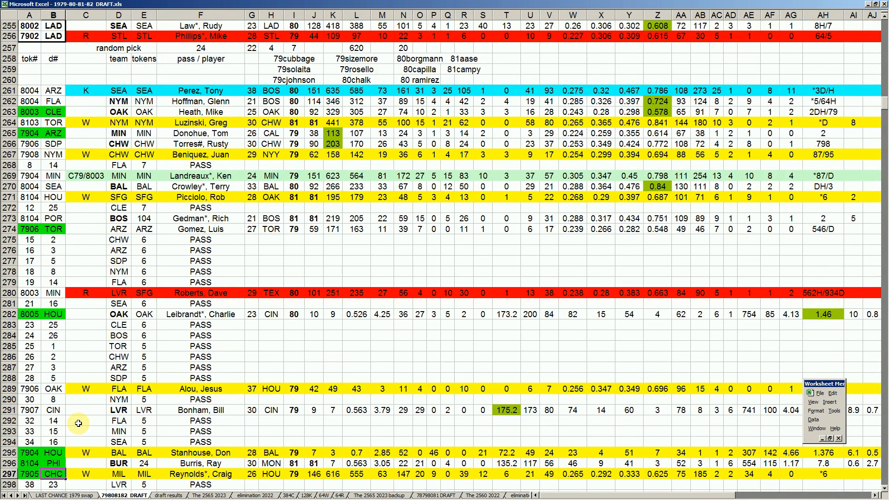
{"action": "scroll", "coordinate": [83, 425], "scroll_direction": "down", "scroll_amount": 2}
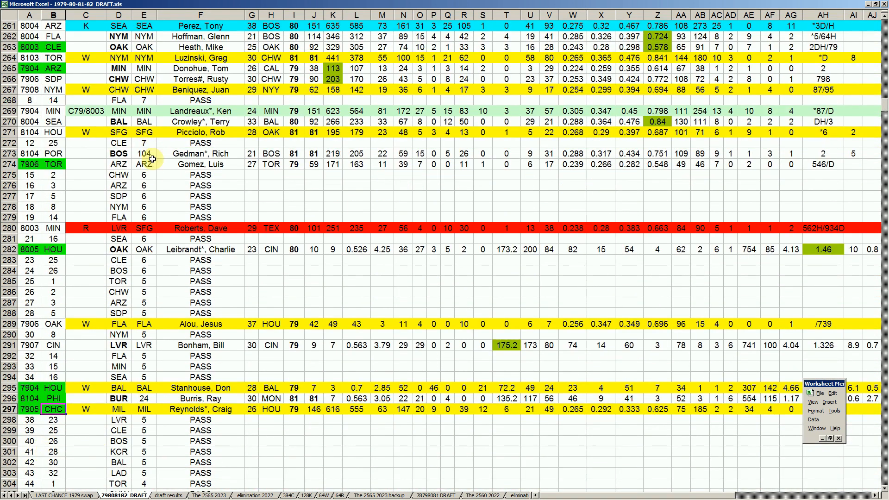
{"action": "left_click", "coordinate": [29, 410]}
{"action": "scroll", "coordinate": [64, 415], "scroll_direction": "down", "scroll_amount": 3}
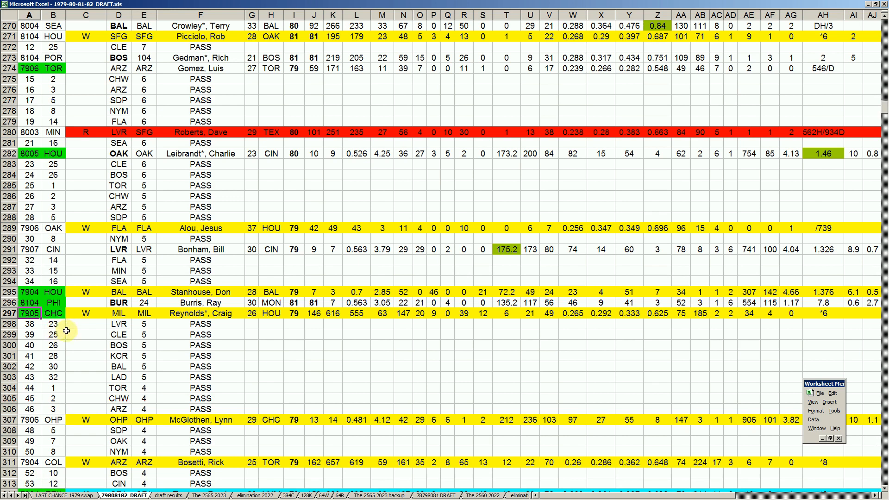
- Review the LVR, CLE, BOS, KCR, BAL and LAD passes in rows 298 to 303
{"action": "left_click", "coordinate": [129, 324]}
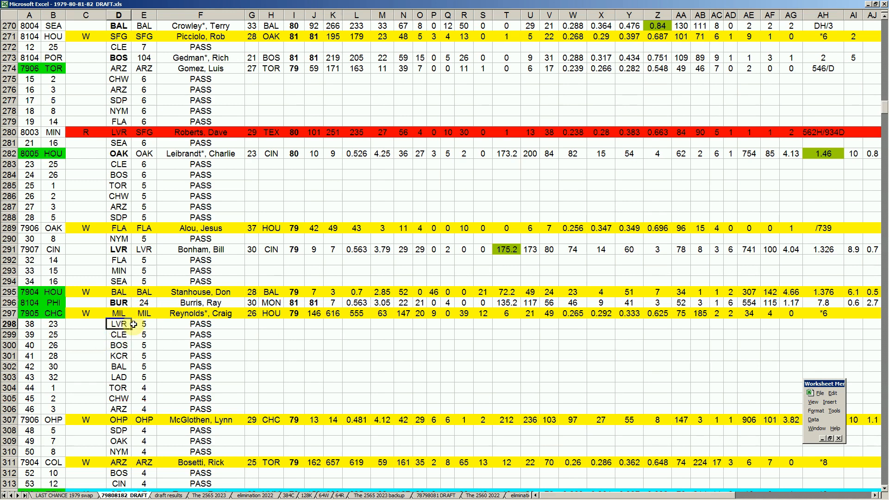
{"action": "left_click", "coordinate": [118, 335]}
{"action": "left_click", "coordinate": [119, 346]}
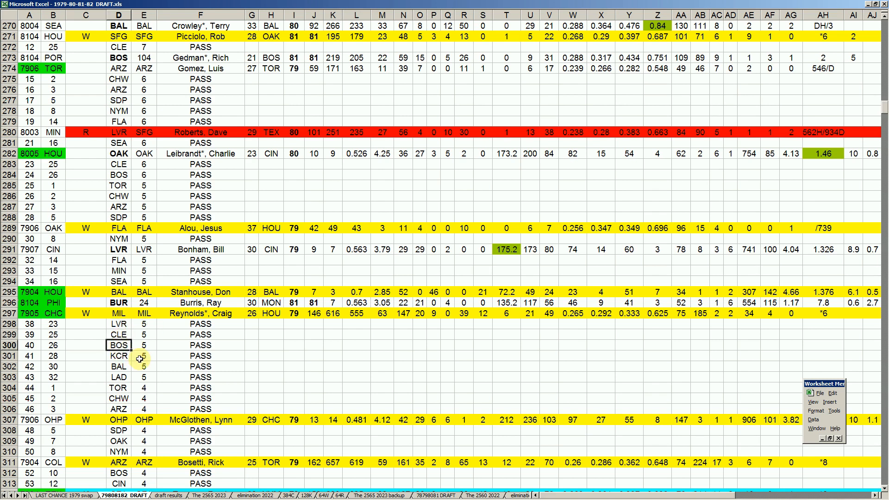
{"action": "left_click", "coordinate": [124, 357]}
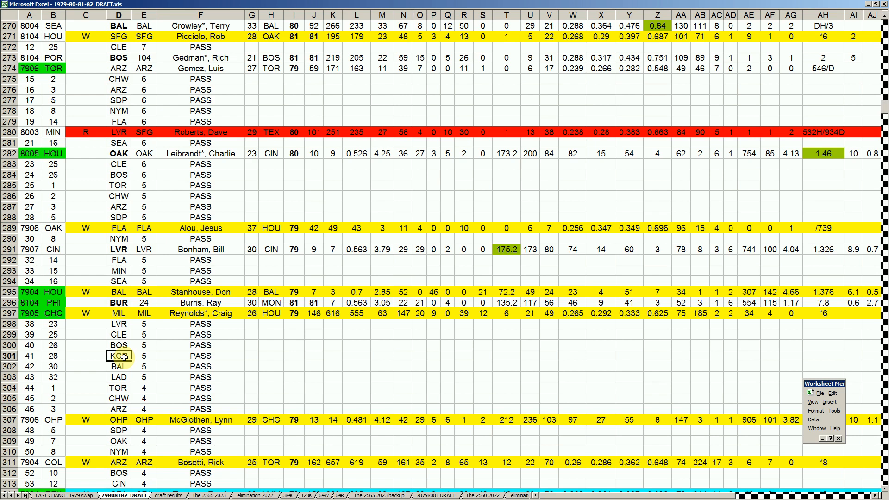
{"action": "left_click", "coordinate": [124, 367]}
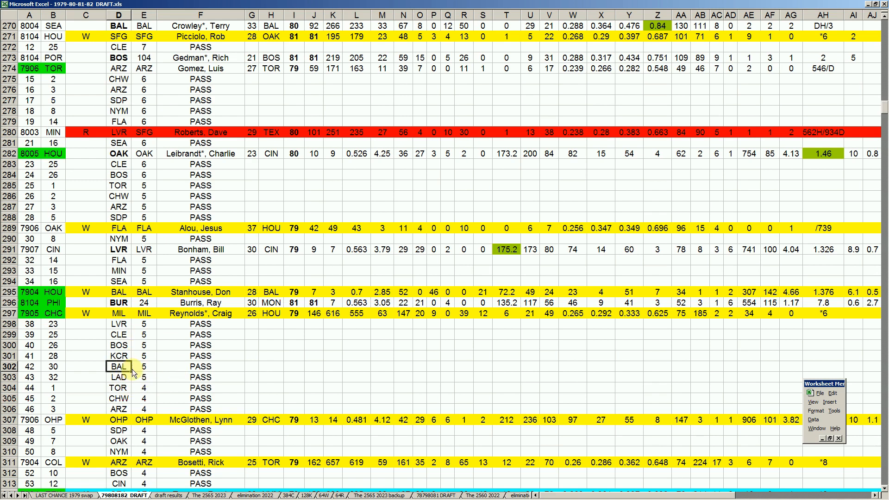
{"action": "left_click", "coordinate": [121, 378]}
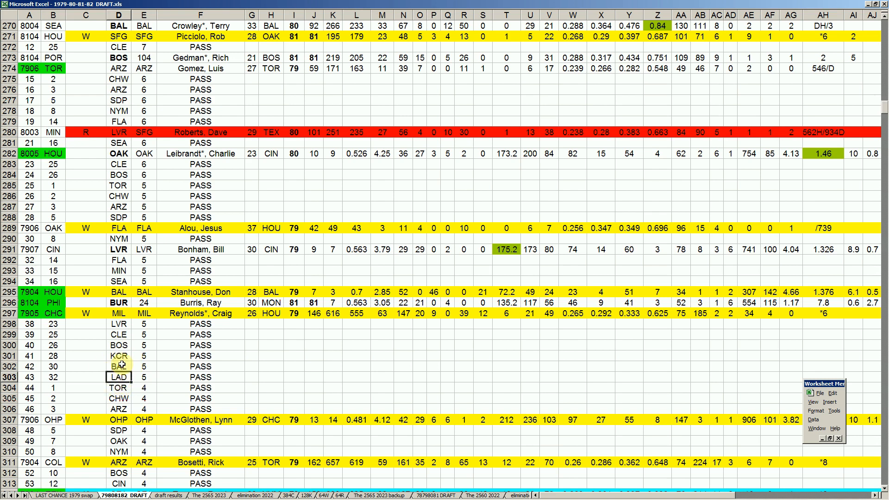
- Check the draft-order numbers of the passing teams in rows 300 to 303, ending on LAD's entry
{"action": "left_click", "coordinate": [55, 355]}
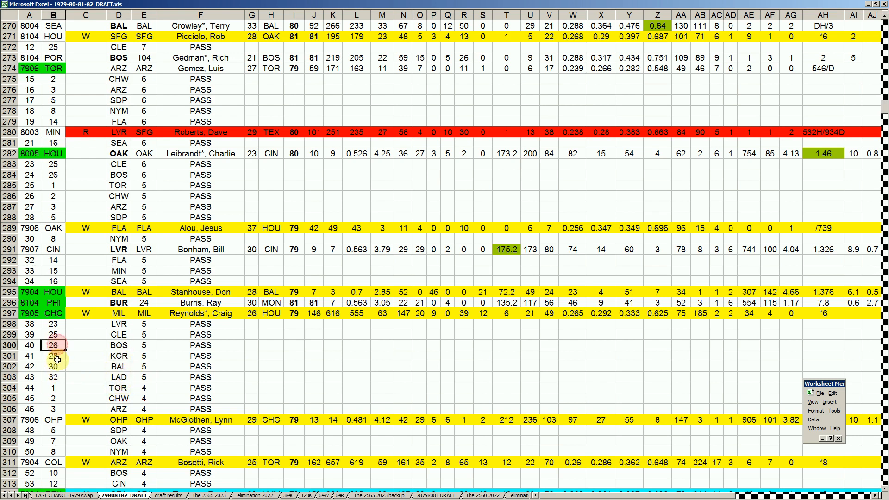
{"action": "left_click", "coordinate": [57, 367]}
{"action": "left_click", "coordinate": [57, 375]}
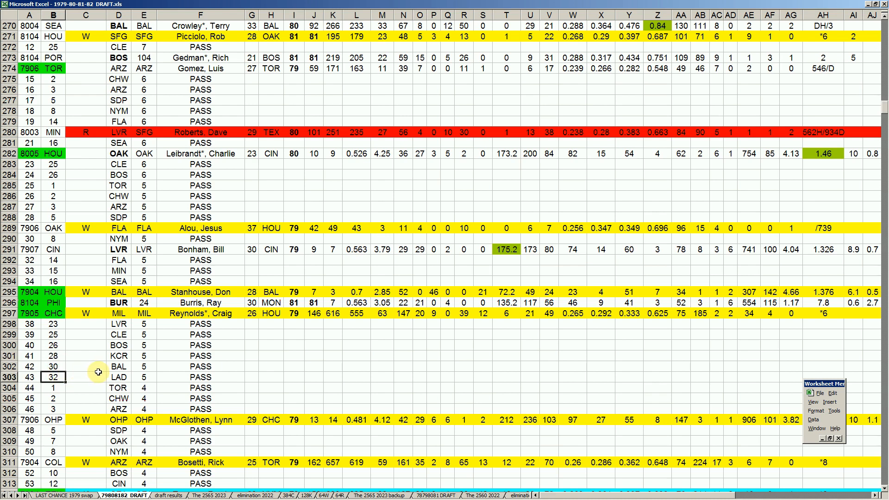
{"action": "left_click", "coordinate": [121, 378]}
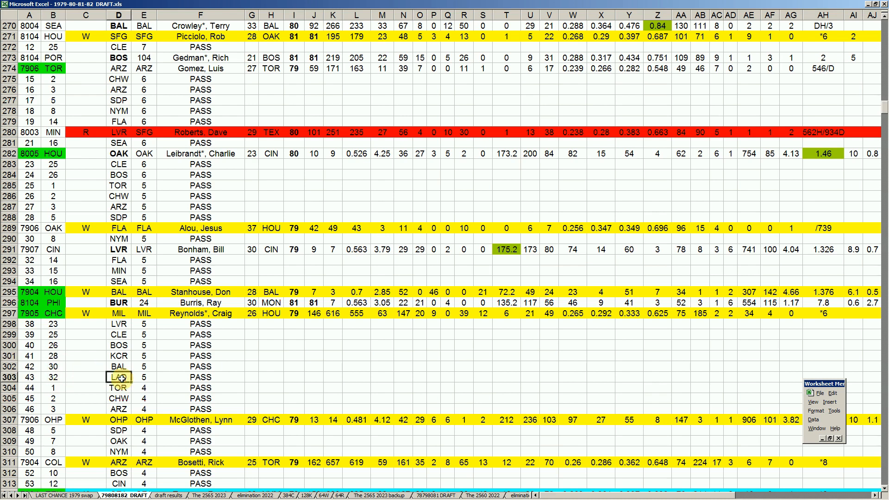
- Look through the remaining draft rows down to the end of the list and return to the passes around row 304
{"action": "key", "text": "Page_Down"}
{"action": "key", "text": "Page_Down"}
{"action": "key", "text": "Page_Down"}
{"action": "key", "text": "Page_Down"}
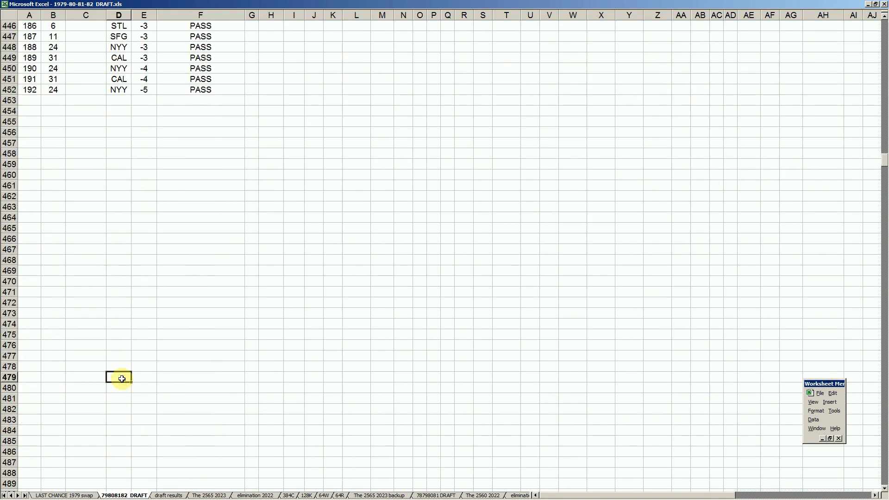
{"action": "key", "text": "Page_Up"}
{"action": "key", "text": "Page_Up"}
{"action": "key", "text": "Page_Up"}
{"action": "key", "text": "Page_Up"}
{"action": "key", "text": "Page_Up"}
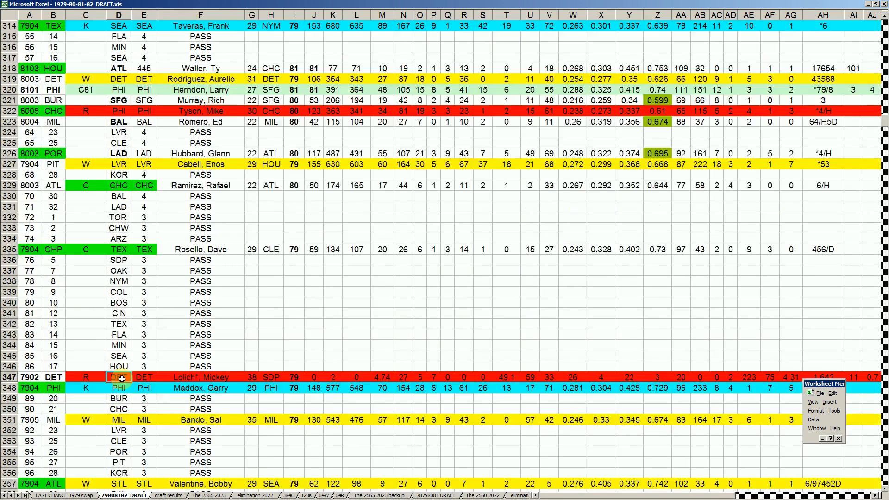
{"action": "scroll", "coordinate": [149, 379], "scroll_direction": "down", "scroll_amount": 13}
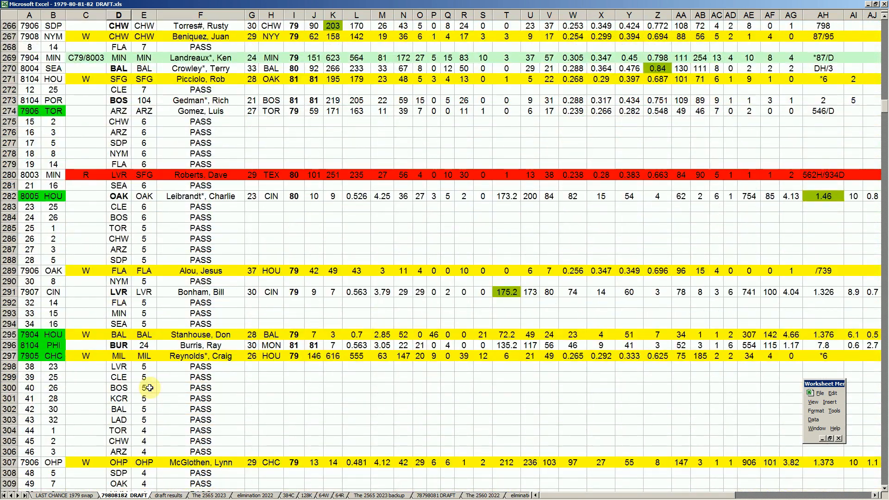
{"action": "scroll", "coordinate": [149, 388], "scroll_direction": "down", "scroll_amount": 2}
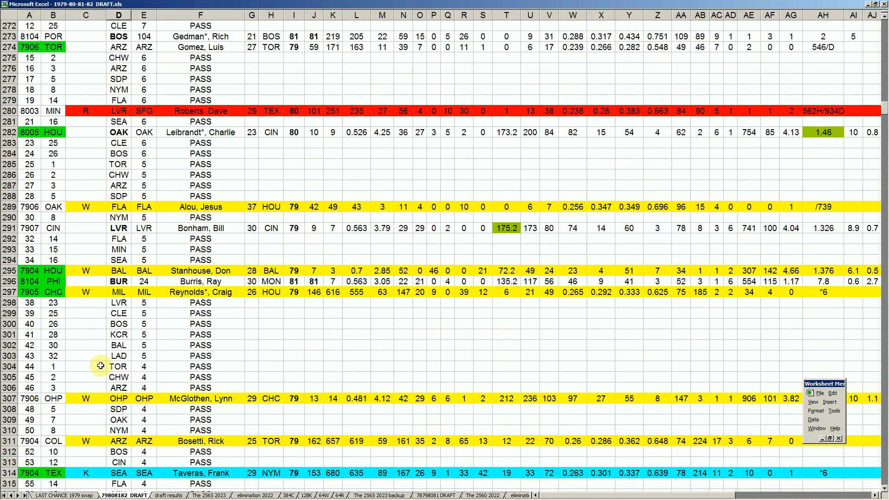
- Check TOR's token total and draft-order number in row 304 and review the TOR, CHW and ARZ passes through row 306
{"action": "left_click", "coordinate": [118, 367]}
{"action": "left_click", "coordinate": [149, 368]}
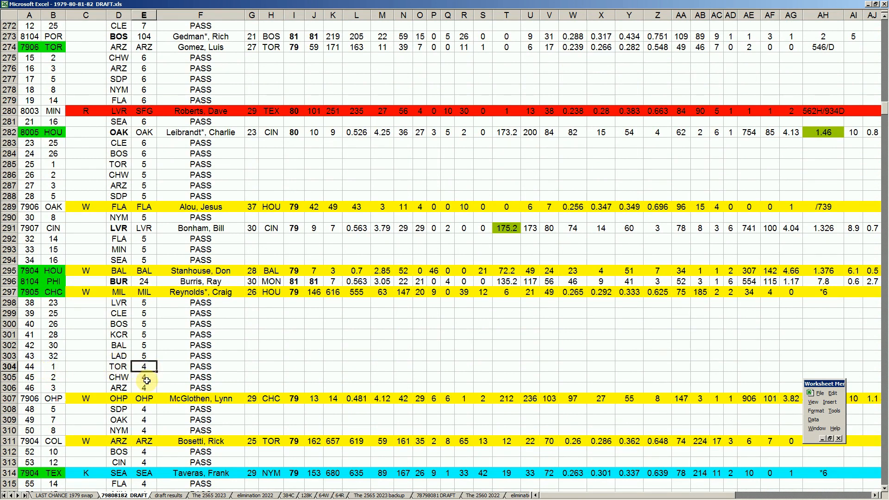
{"action": "left_click", "coordinate": [60, 369]}
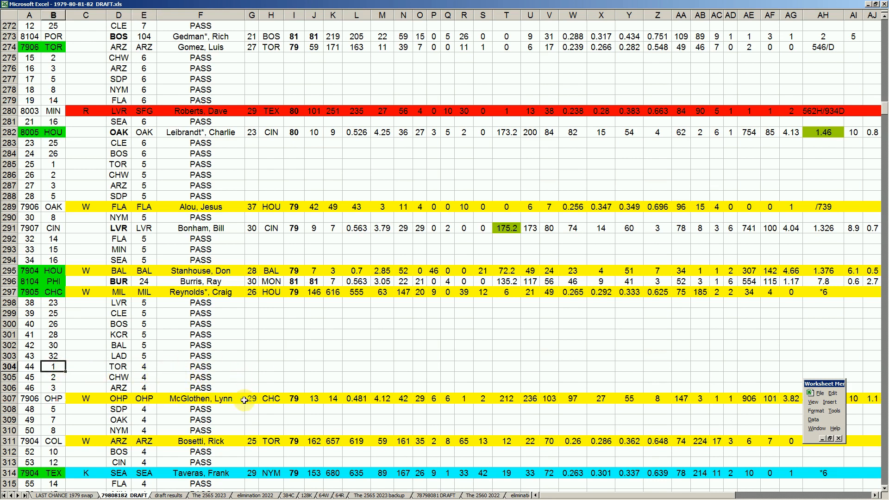
{"action": "left_click", "coordinate": [200, 369]}
{"action": "left_click", "coordinate": [203, 379]}
{"action": "left_click", "coordinate": [211, 390]}
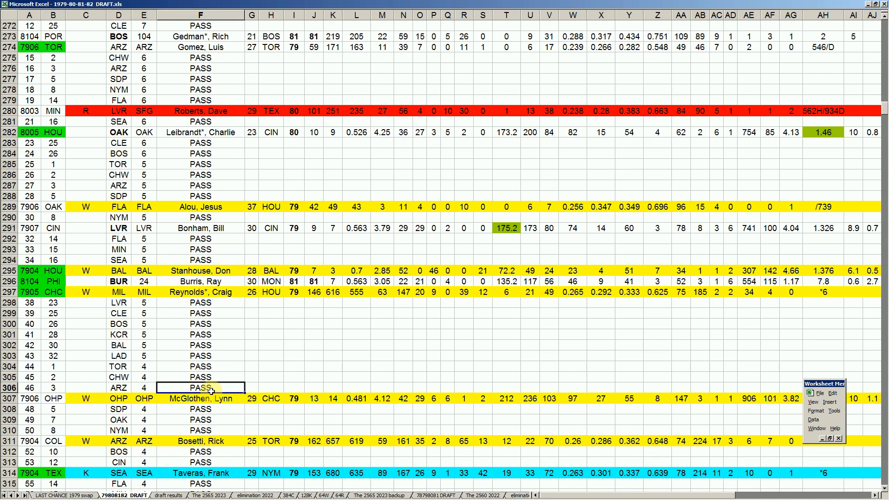
- Examine OHP's token pick and the player selected in row 307
{"action": "left_click", "coordinate": [57, 399]}
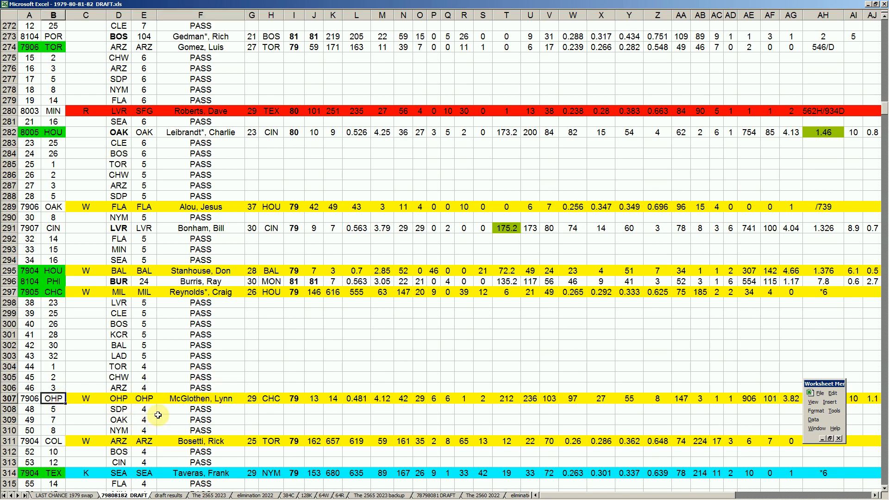
{"action": "scroll", "coordinate": [158, 416], "scroll_direction": "down", "scroll_amount": 2}
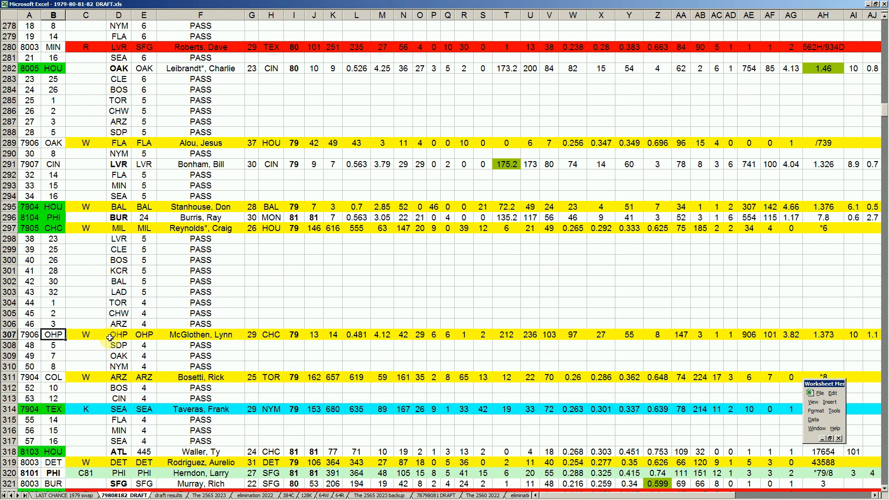
{"action": "left_click", "coordinate": [217, 339]}
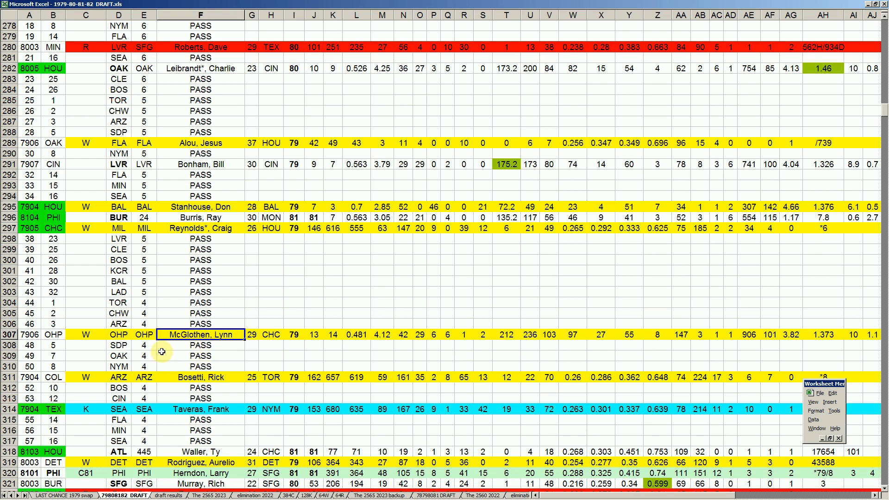
{"action": "left_click", "coordinate": [61, 334]}
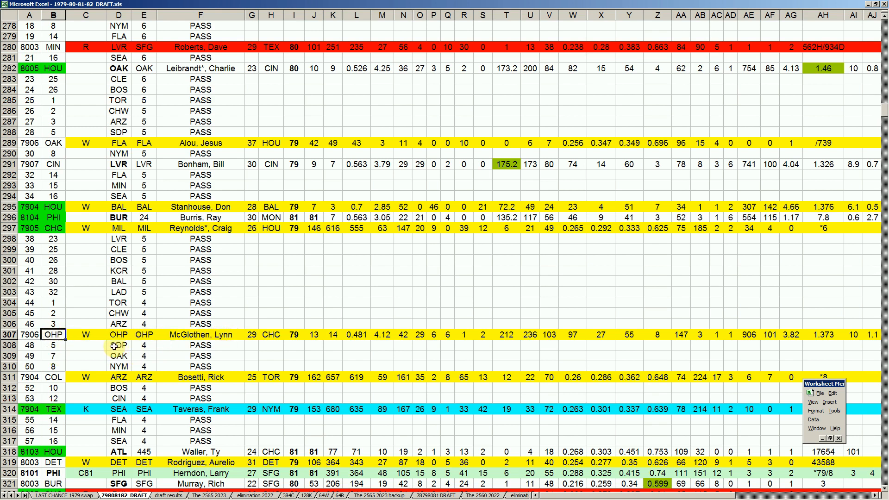
- Review the SDP, OAK and NYM passes in rows 308 to 310, comparing OAK's pass with its token pick in row 289
{"action": "left_click", "coordinate": [114, 347]}
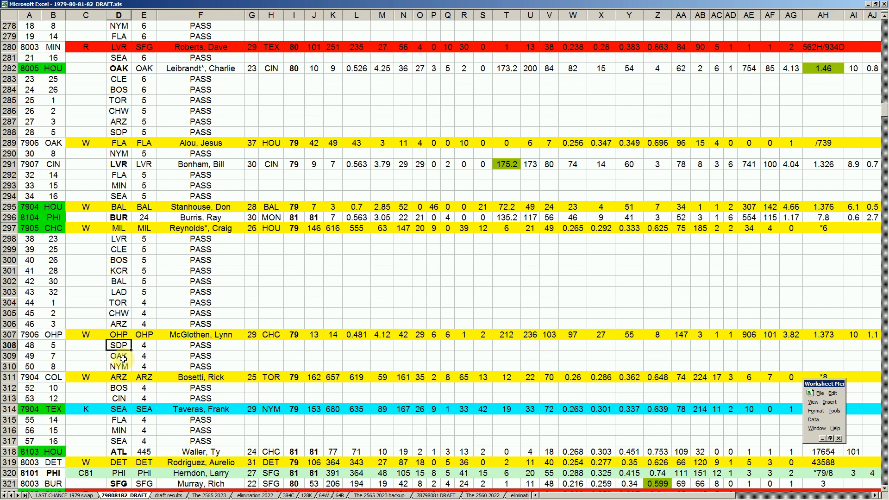
{"action": "left_click", "coordinate": [123, 357]}
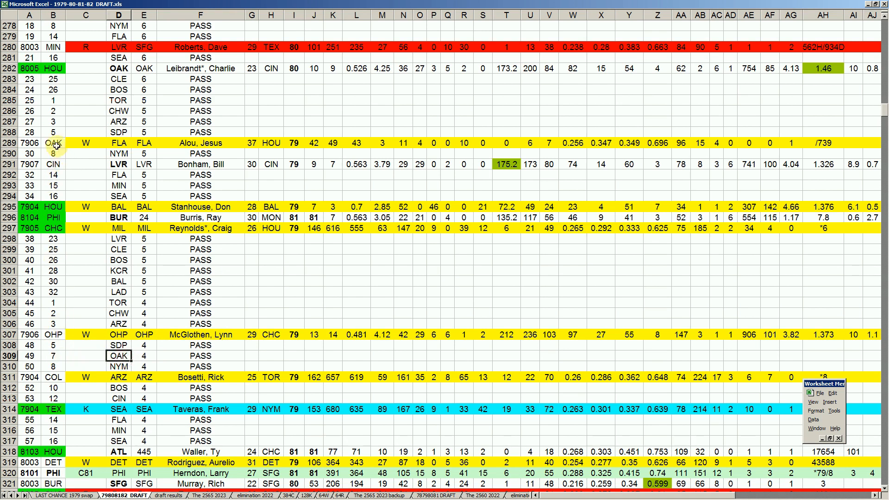
{"action": "left_click", "coordinate": [56, 145]}
{"action": "left_click", "coordinate": [123, 363]}
- Examine COL's token pick and player in row 311 and review the BOS and CIN passes in rows 312 and 313
{"action": "left_click", "coordinate": [57, 375]}
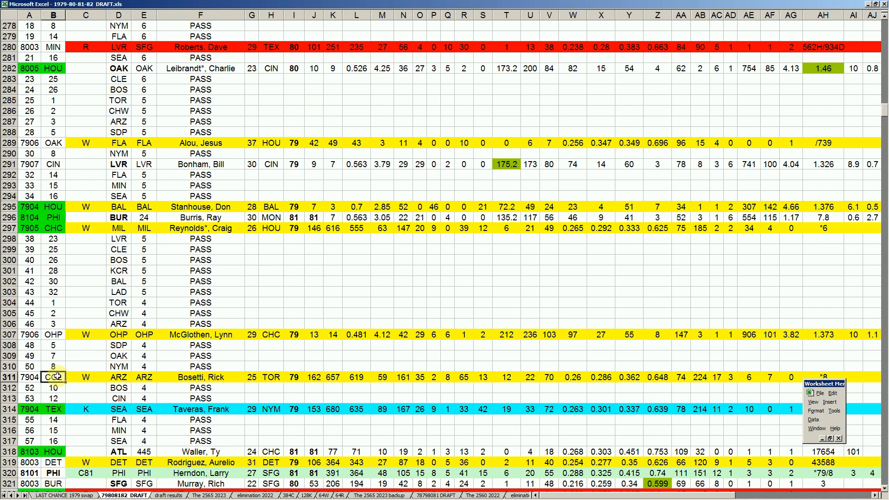
{"action": "scroll", "coordinate": [159, 370], "scroll_direction": "down", "scroll_amount": 2}
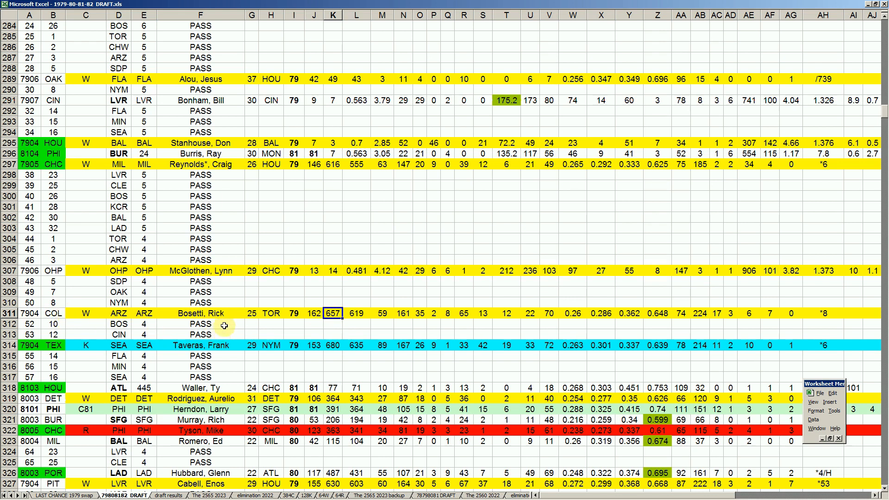
{"action": "left_click", "coordinate": [210, 314]}
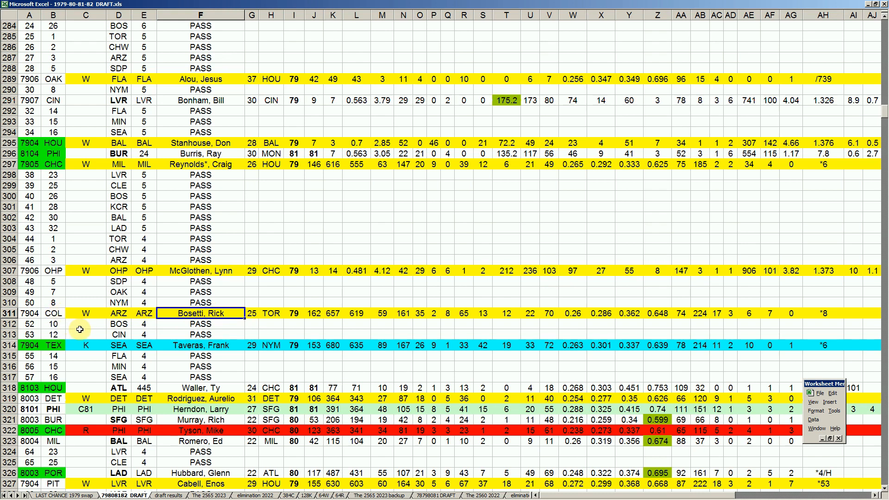
{"action": "left_click", "coordinate": [117, 324]}
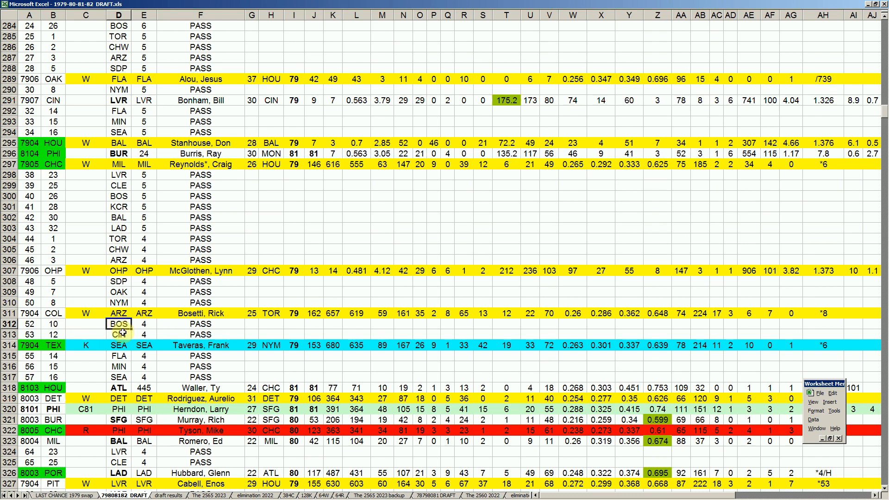
{"action": "left_click", "coordinate": [122, 333]}
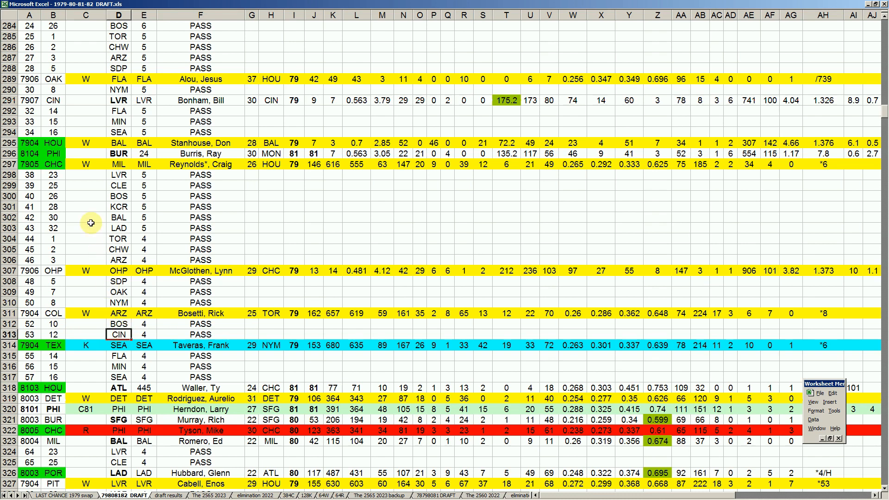
- Compare CIN's token pick and the player's club in row 291 with CIN's pass in row 313
{"action": "left_click", "coordinate": [58, 103]}
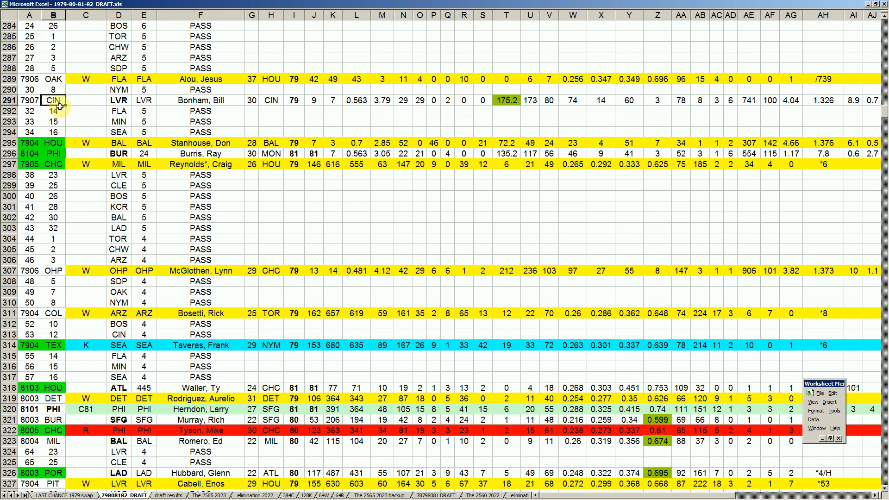
{"action": "left_click", "coordinate": [276, 101]}
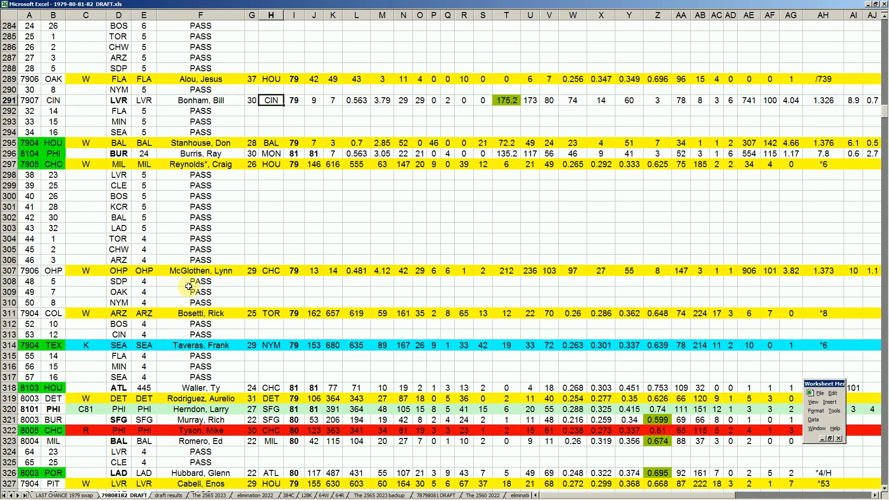
{"action": "left_click", "coordinate": [187, 334]}
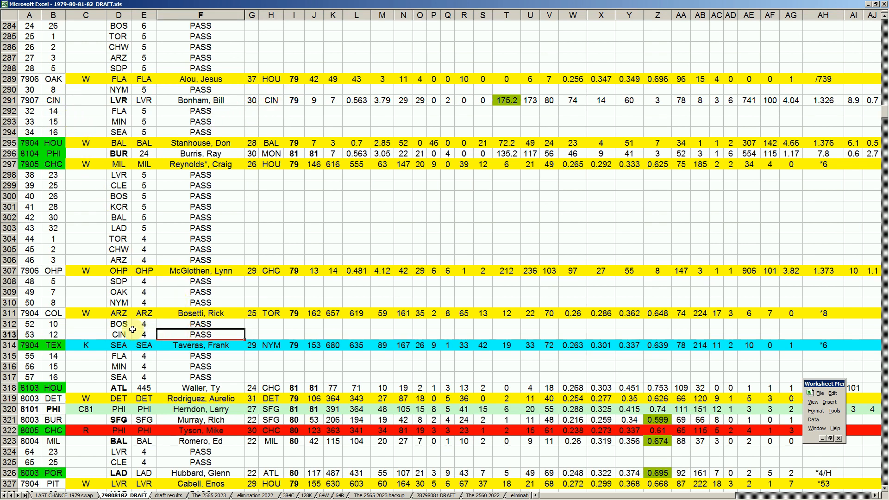
- Examine TEX's token pick in row 314 against CHC's in row 297, and compare its K mark with row 261
{"action": "left_click", "coordinate": [56, 345]}
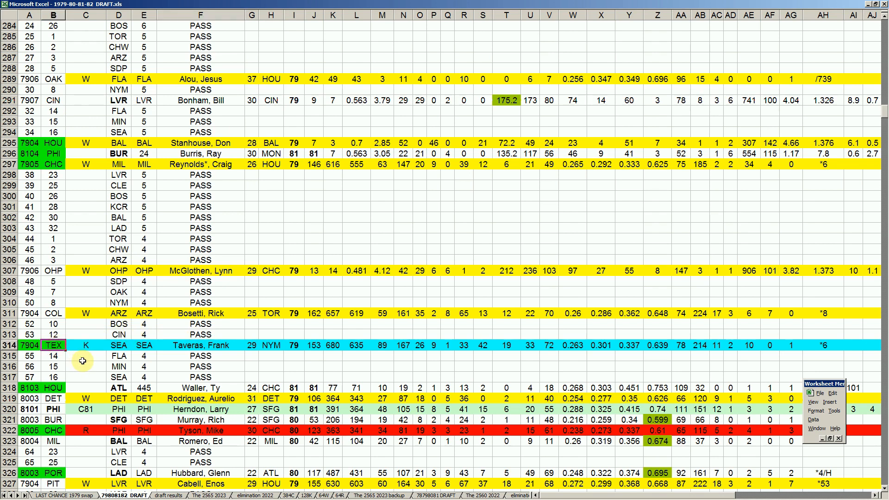
{"action": "left_click", "coordinate": [55, 165]}
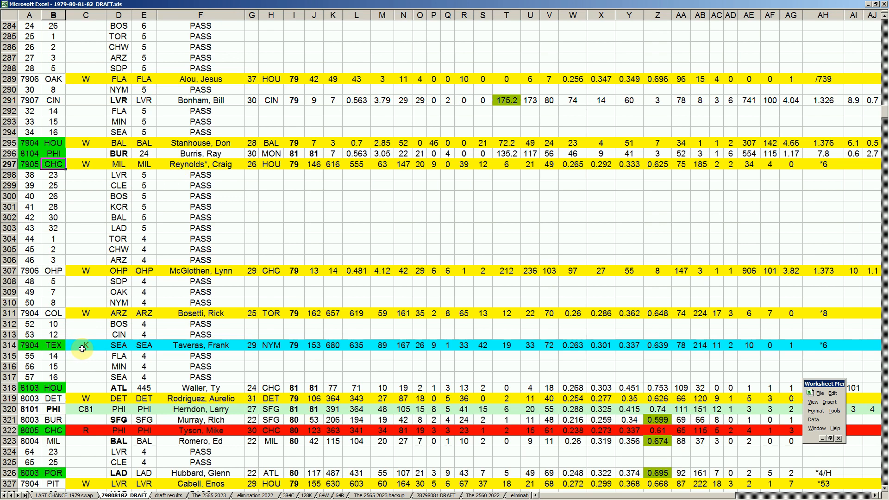
{"action": "left_click", "coordinate": [172, 348]}
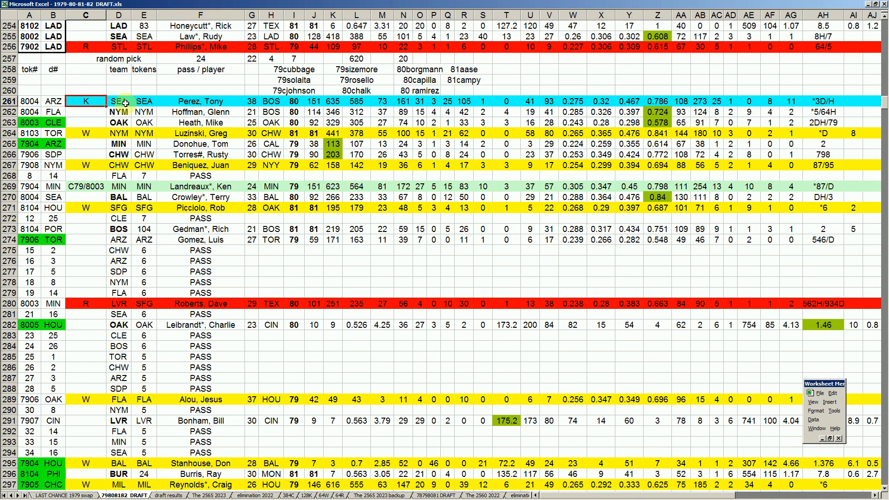
{"action": "scroll", "coordinate": [123, 152], "scroll_direction": "down", "scroll_amount": 8}
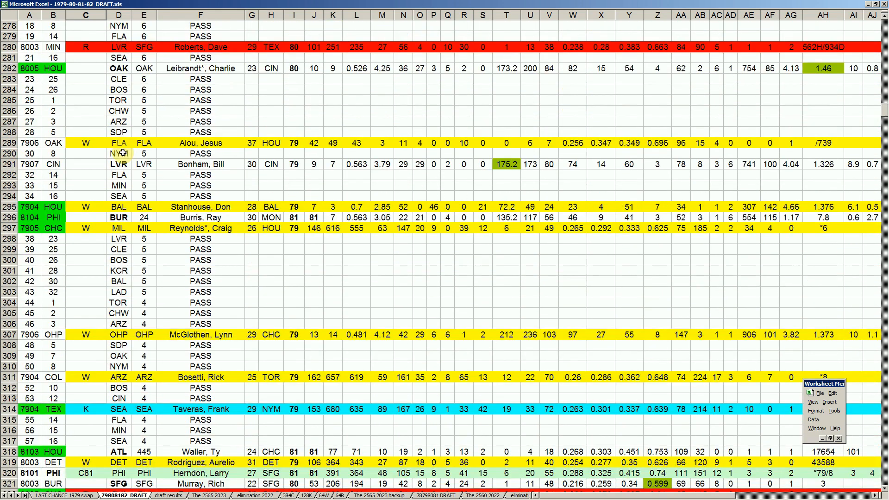
{"action": "left_click", "coordinate": [90, 409]}
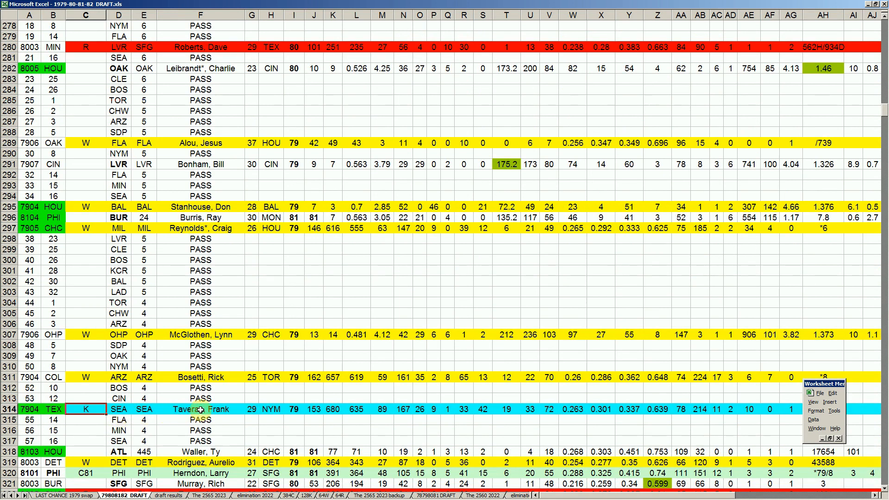
- Examine the SEA roster entries in rows 125 to 127, including the column Z figure in row 125
{"action": "left_click", "coordinate": [120, 322]}
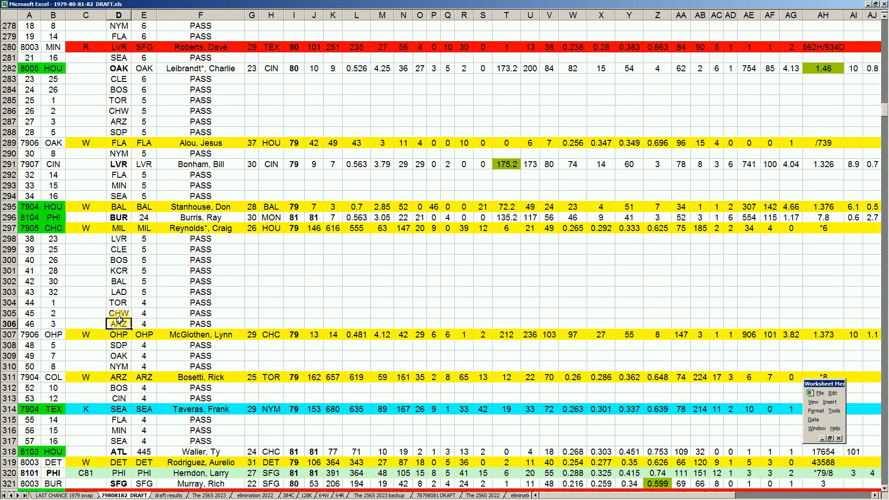
{"action": "key", "text": "Page_Up"}
{"action": "key", "text": "Page_Up"}
{"action": "key", "text": "Page_Up"}
{"action": "key", "text": "Page_Up"}
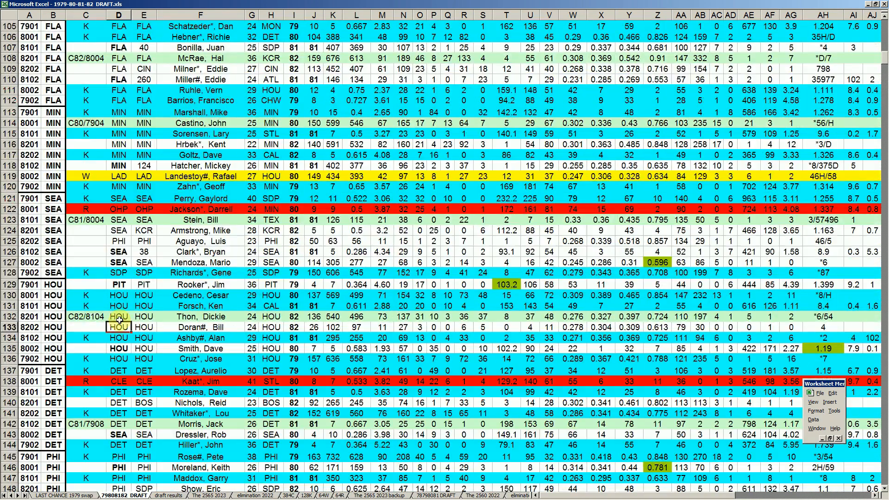
{"action": "left_click", "coordinate": [202, 242]}
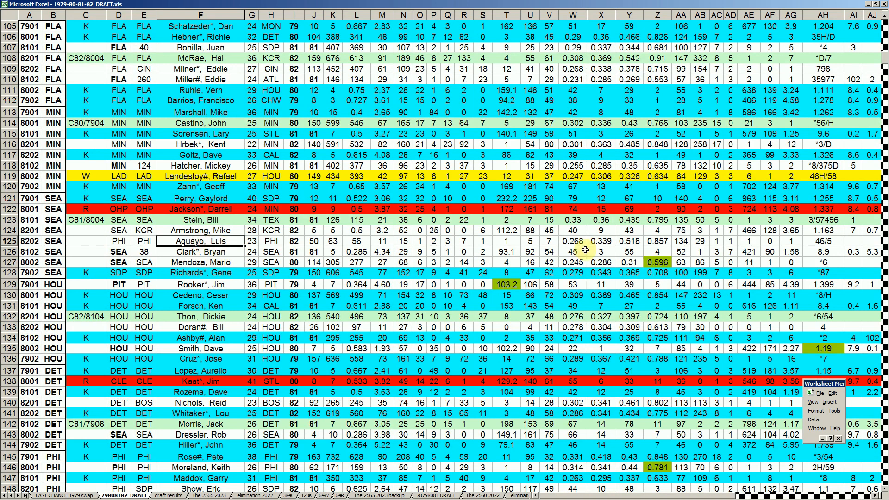
{"action": "left_click", "coordinate": [660, 243]}
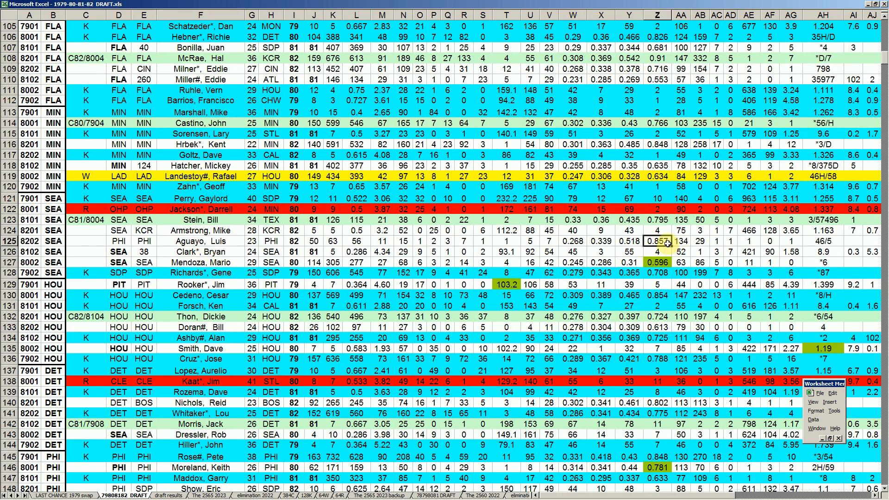
{"action": "left_click", "coordinate": [241, 262]}
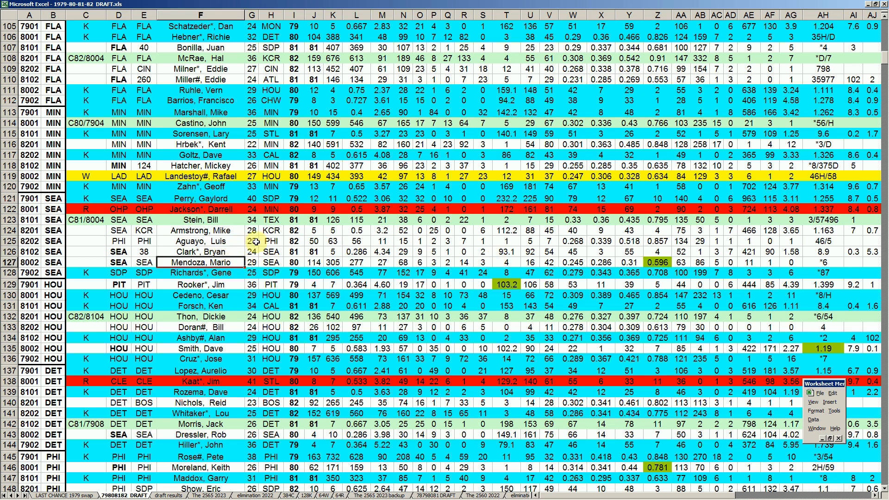
{"action": "left_click", "coordinate": [62, 251]}
- Return to TEX's token pick in row 314 and compare its token and player with CHC's pick in row 297
{"action": "key", "text": "Page_Down"}
{"action": "key", "text": "Page_Down"}
{"action": "key", "text": "Page_Down"}
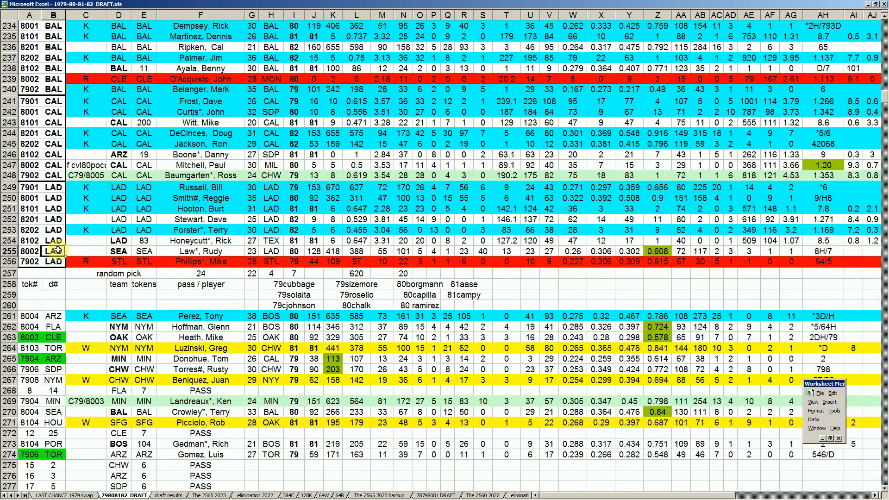
{"action": "scroll", "coordinate": [174, 424], "scroll_direction": "down", "scroll_amount": 3}
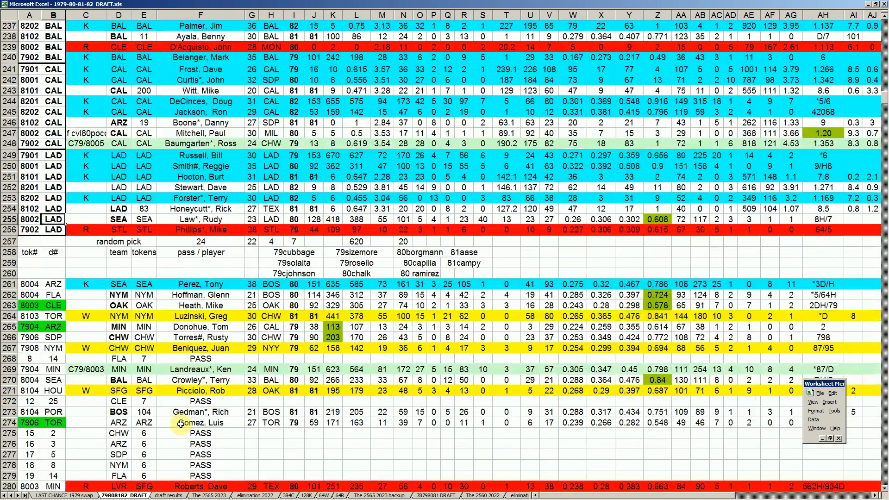
{"action": "scroll", "coordinate": [185, 412], "scroll_direction": "down", "scroll_amount": 8}
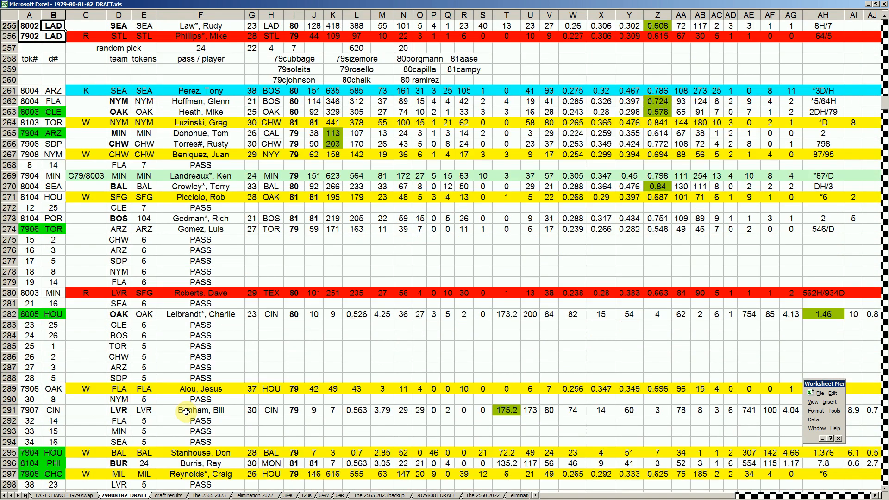
{"action": "scroll", "coordinate": [179, 414], "scroll_direction": "down", "scroll_amount": 3}
{"action": "left_click", "coordinate": [53, 430]}
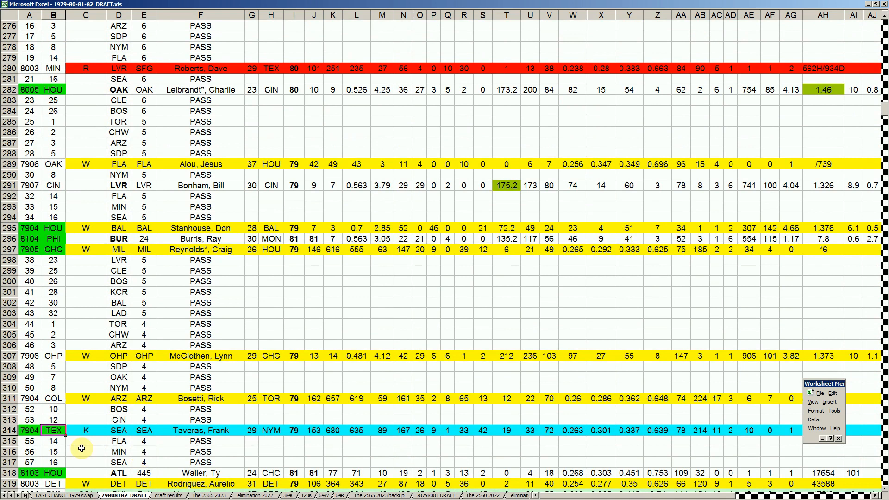
{"action": "left_click", "coordinate": [59, 250]}
{"action": "left_click", "coordinate": [181, 249]}
{"action": "left_click", "coordinate": [198, 433]}
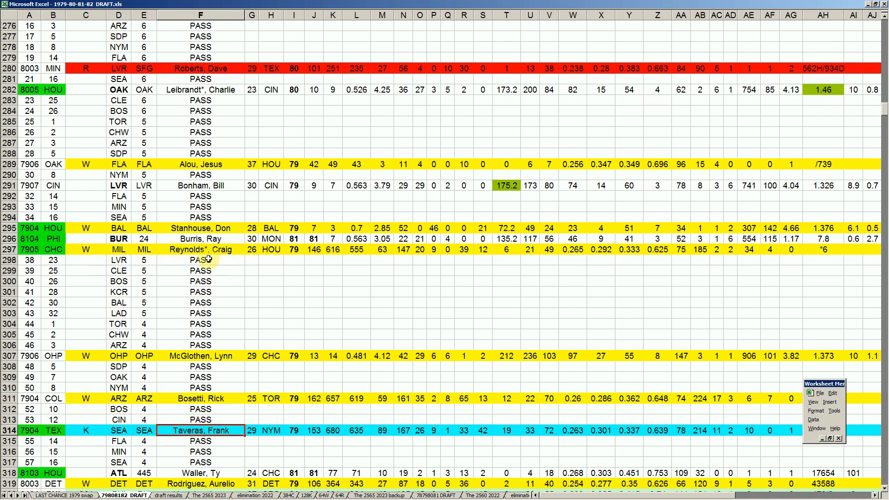
{"action": "left_click", "coordinate": [53, 249]}
{"action": "left_click", "coordinate": [53, 430]}
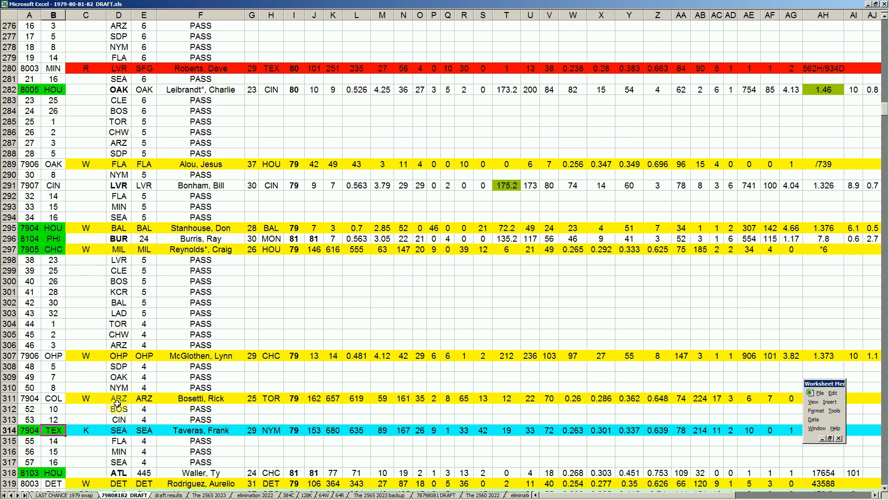
- Review the FLA, MIN and SEA passes in rows 315 to 317 and check HOU's token in row 318
{"action": "scroll", "coordinate": [124, 396], "scroll_direction": "down", "scroll_amount": 1}
{"action": "scroll", "coordinate": [124, 396], "scroll_direction": "down", "scroll_amount": 2}
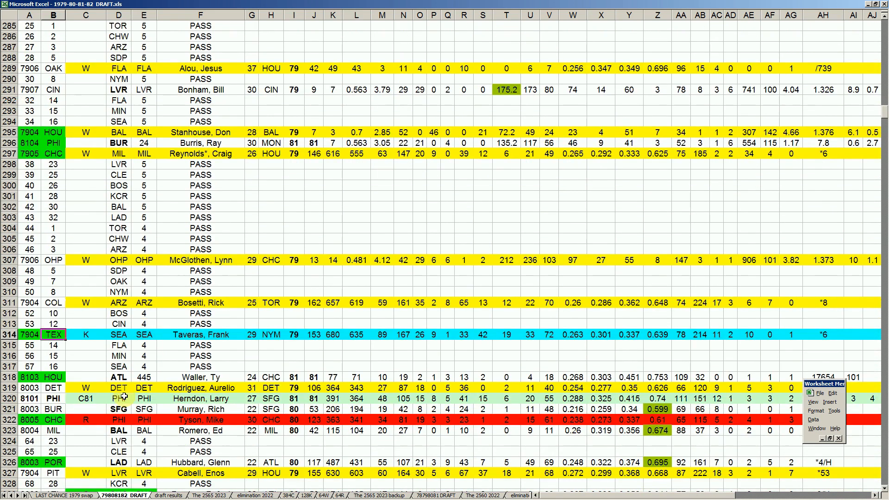
{"action": "left_click", "coordinate": [118, 346]}
{"action": "left_click", "coordinate": [119, 356]}
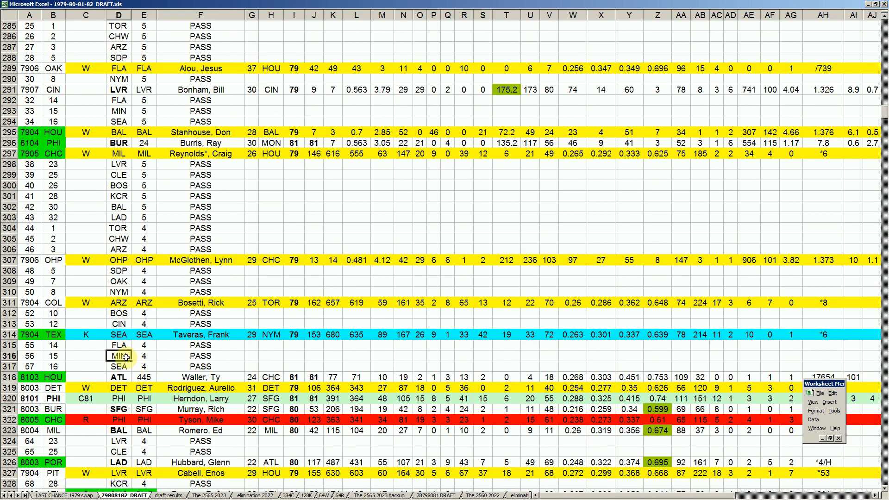
{"action": "left_click", "coordinate": [120, 366]}
{"action": "left_click", "coordinate": [59, 376]}
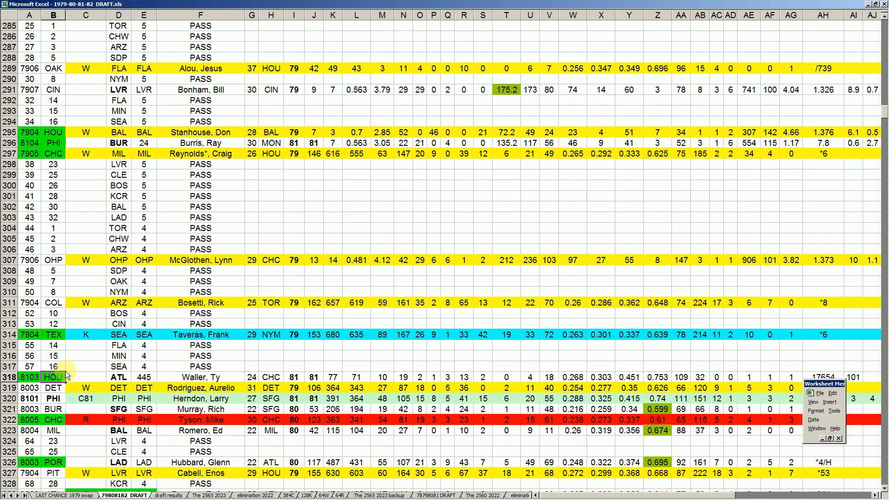
- Check the player notes in rows 258 to 260 and examine the player taken with HOU's token in row 318
{"action": "scroll", "coordinate": [265, 398], "scroll_direction": "up", "scroll_amount": 16}
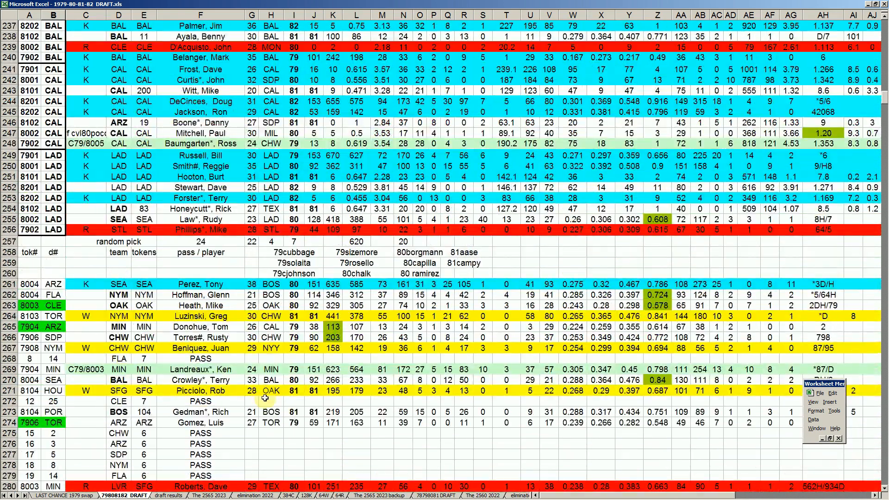
{"action": "left_click", "coordinate": [484, 266]}
{"action": "left_click", "coordinate": [506, 263]}
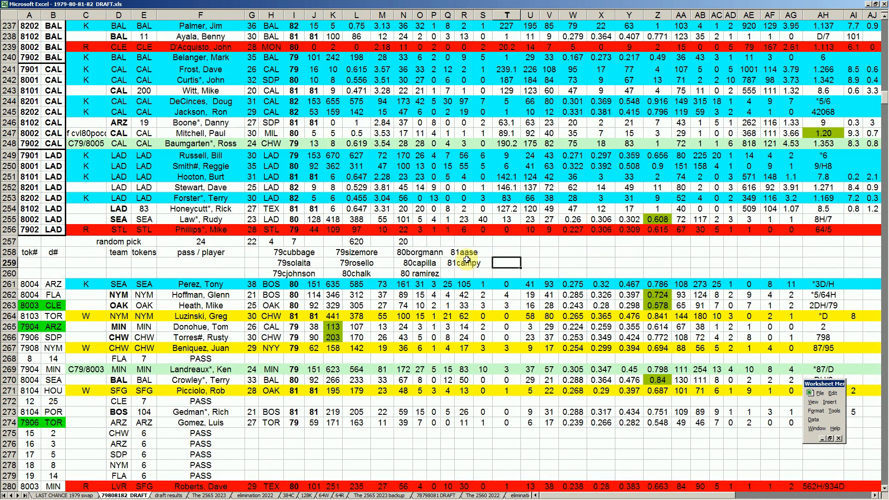
{"action": "scroll", "coordinate": [232, 380], "scroll_direction": "down", "scroll_amount": 9}
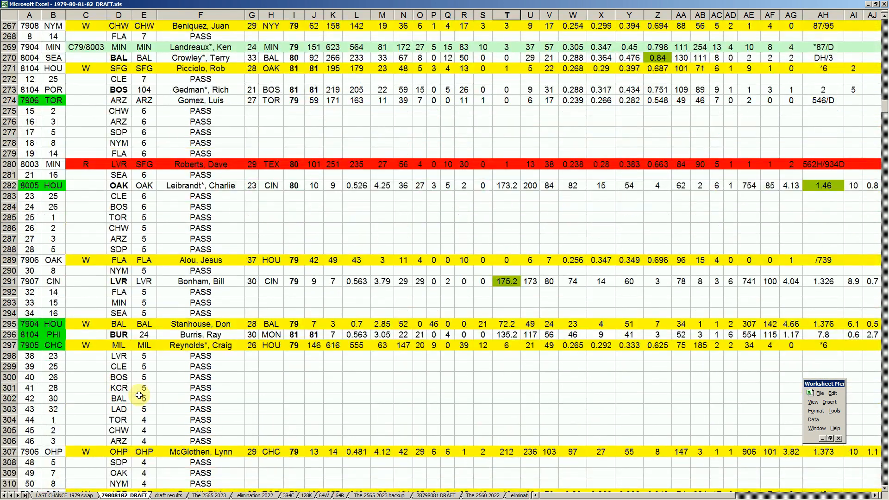
{"action": "scroll", "coordinate": [139, 395], "scroll_direction": "down", "scroll_amount": 5}
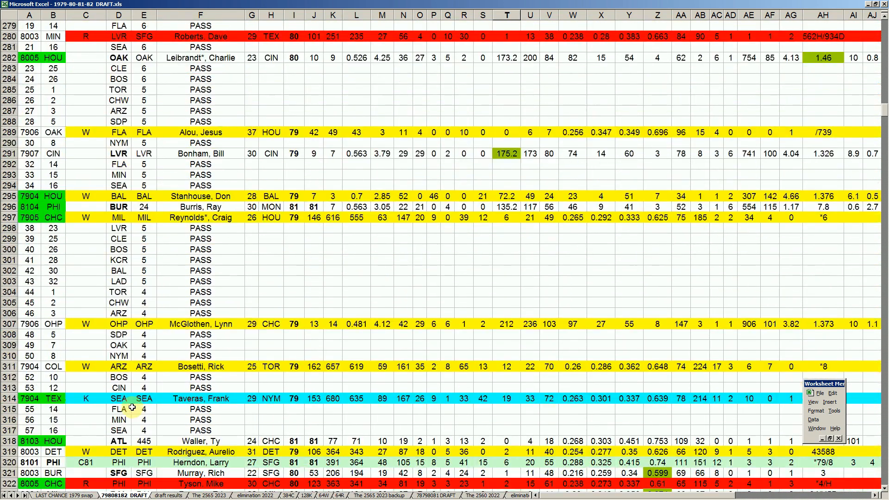
{"action": "scroll", "coordinate": [90, 416], "scroll_direction": "down", "scroll_amount": 2}
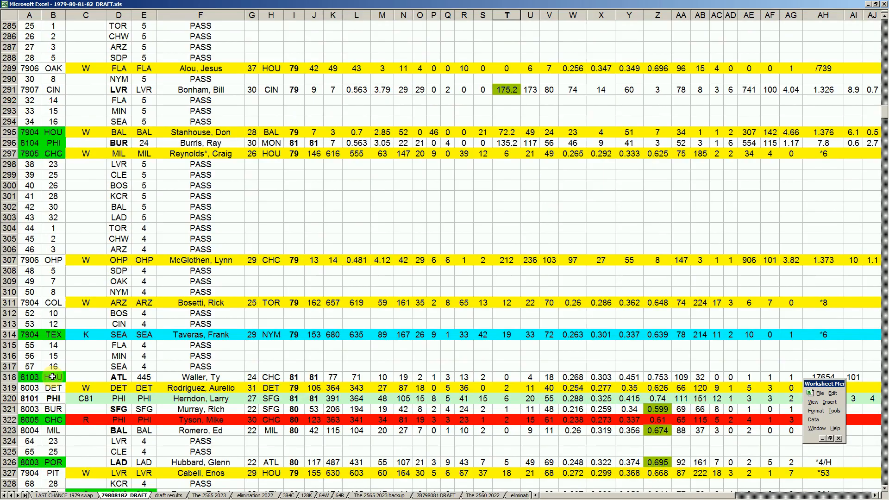
{"action": "left_click", "coordinate": [204, 377]}
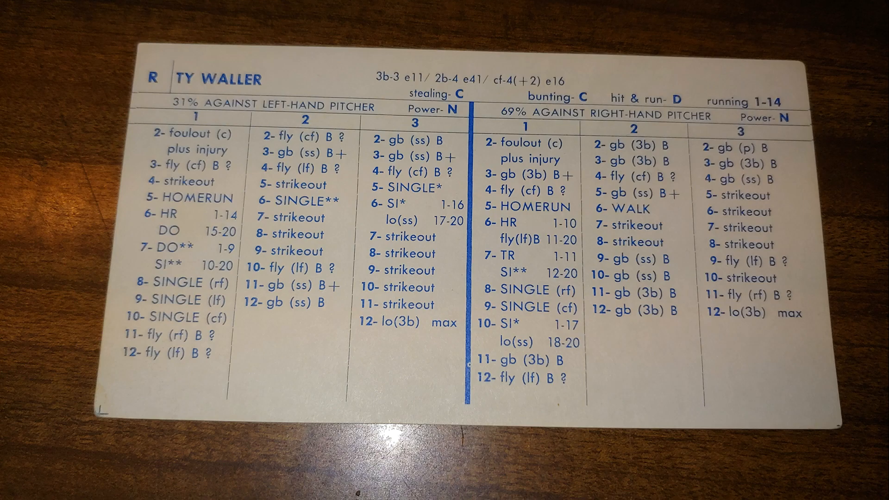
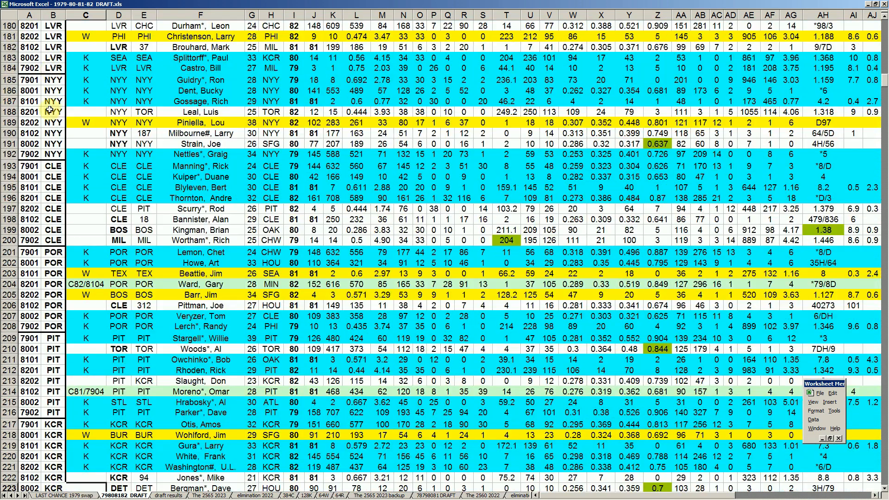
- Check the NYY roster entry in row 189, and return to DET's token pick in row 319
{"action": "left_click", "coordinate": [201, 121]}
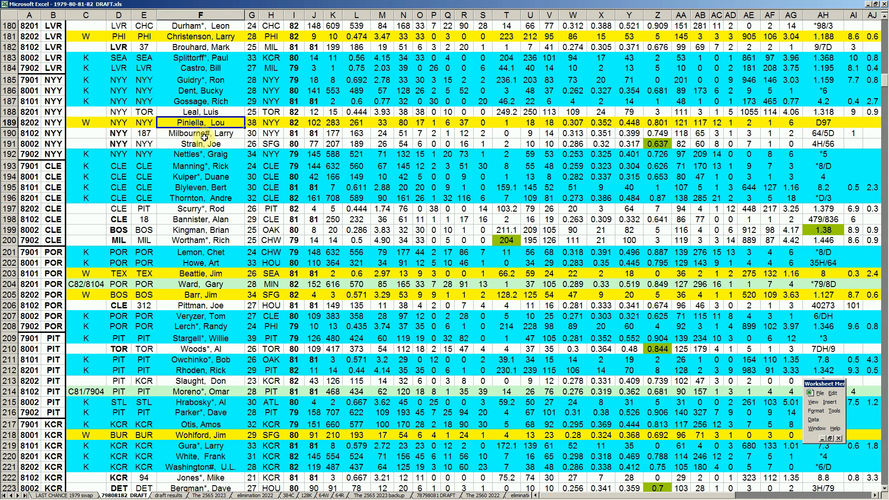
{"action": "left_click", "coordinate": [59, 123]}
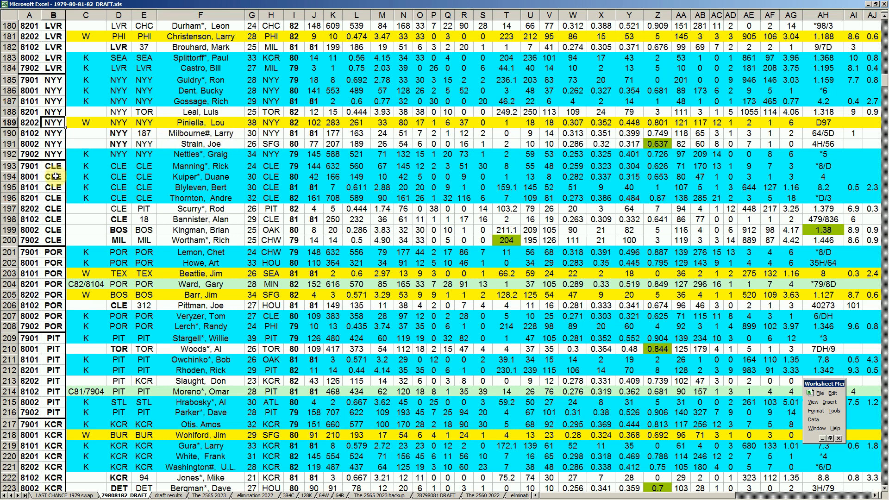
{"action": "key", "text": "Page_Down"}
{"action": "key", "text": "Page_Down"}
{"action": "key", "text": "Page_Down"}
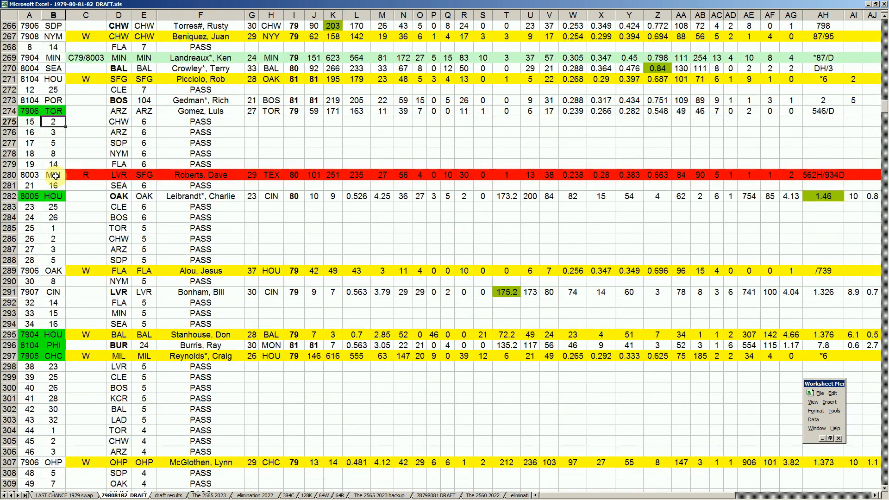
{"action": "scroll", "coordinate": [55, 192], "scroll_direction": "down", "scroll_amount": 1}
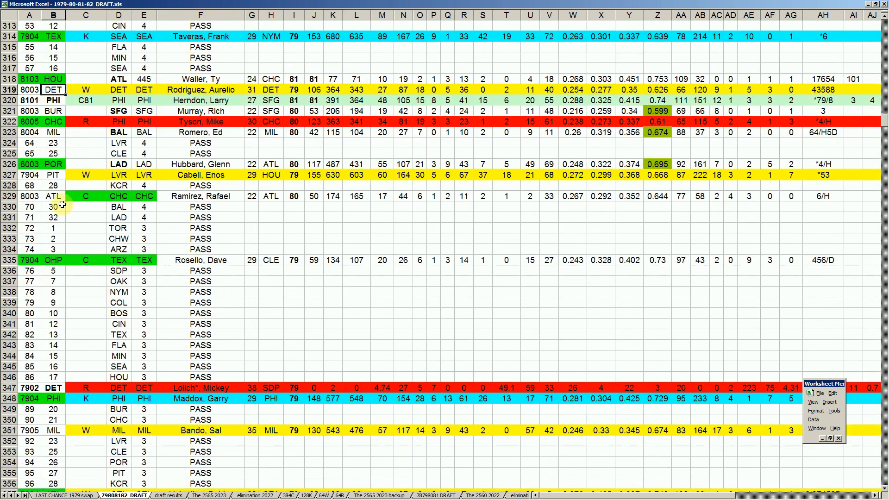
{"action": "scroll", "coordinate": [80, 299], "scroll_direction": "up", "scroll_amount": 3}
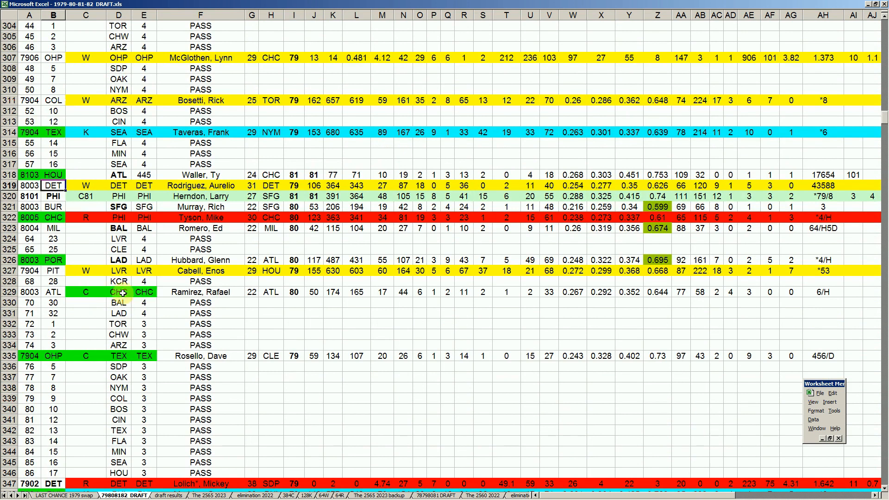
- Examine PHI's 8101 pick in row 320 and compare it with PHI's 7904 pick in row 348
{"action": "left_click", "coordinate": [56, 198]}
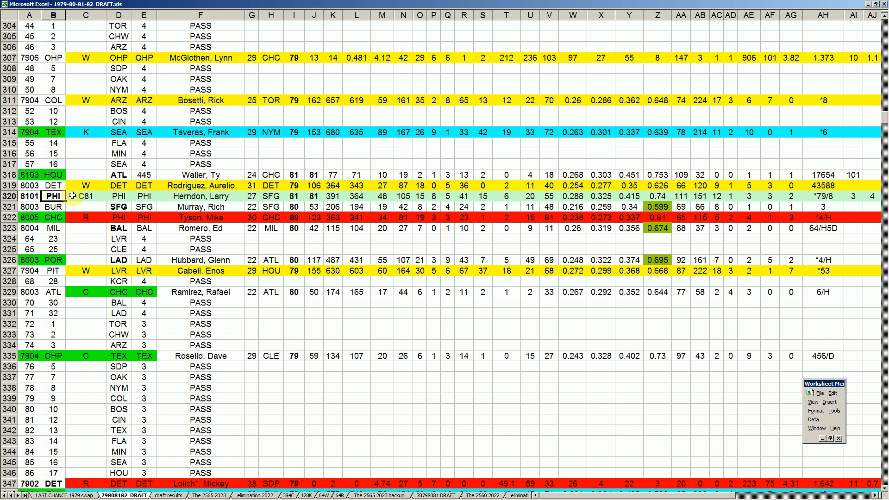
{"action": "left_click", "coordinate": [9, 196]}
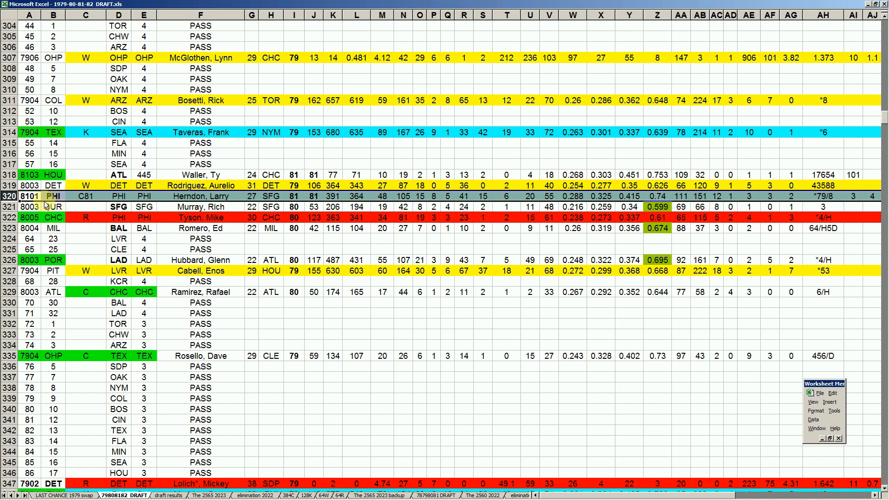
{"action": "key", "text": "Down"}
{"action": "left_click", "coordinate": [12, 196]}
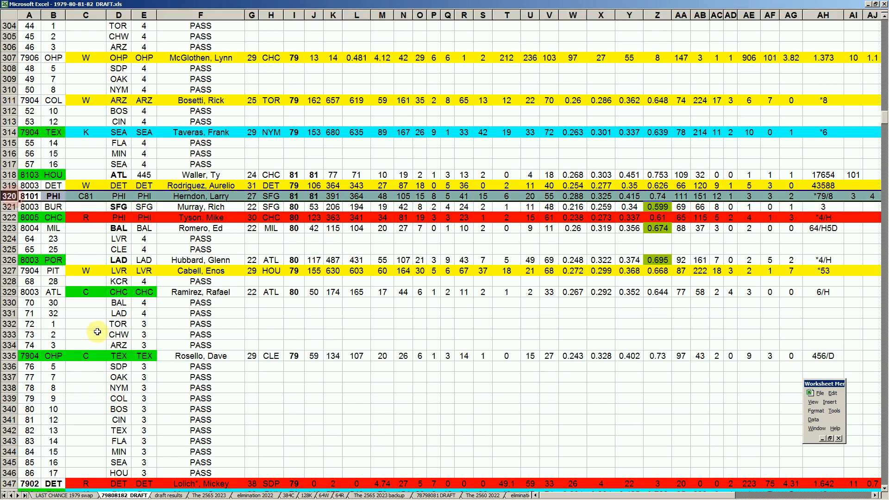
{"action": "scroll", "coordinate": [102, 338], "scroll_direction": "down", "scroll_amount": 2}
{"action": "scroll", "coordinate": [102, 339], "scroll_direction": "down", "scroll_amount": 1}
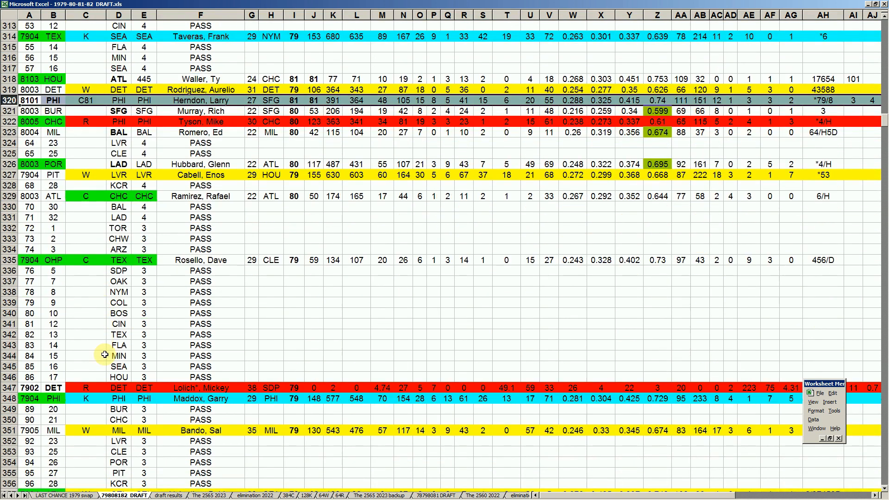
{"action": "left_click", "coordinate": [12, 398]}
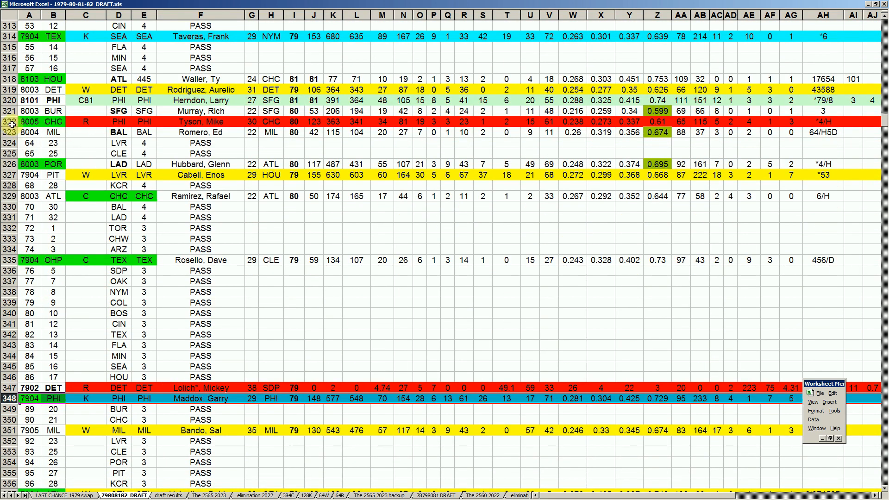
{"action": "left_click", "coordinate": [11, 100]}
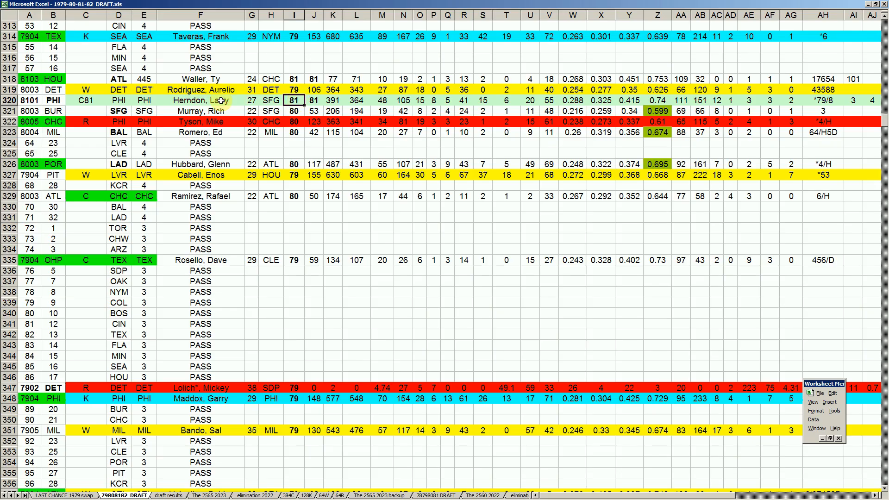
- Compare the players and their batting figures in columns W and Z for PHI's picks in rows 320 and 348
{"action": "left_click", "coordinate": [658, 101]}
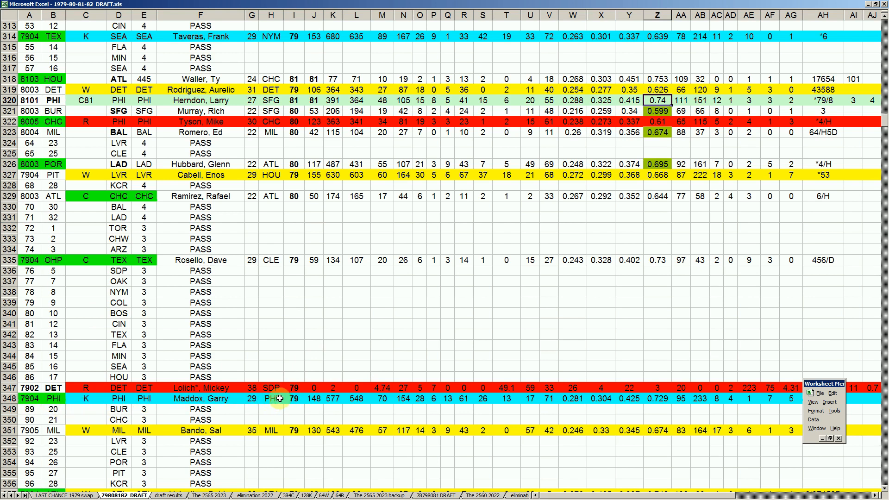
{"action": "left_click", "coordinate": [583, 401]}
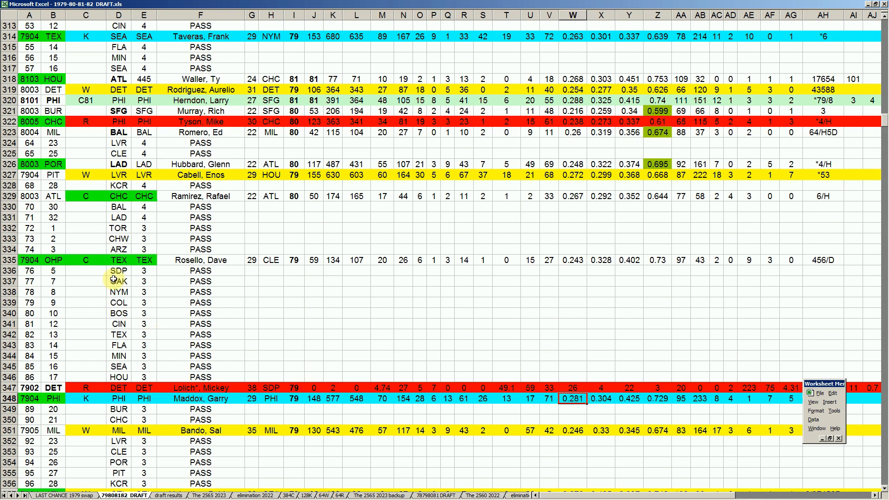
{"action": "left_click", "coordinate": [205, 103]}
{"action": "left_click", "coordinate": [203, 397]}
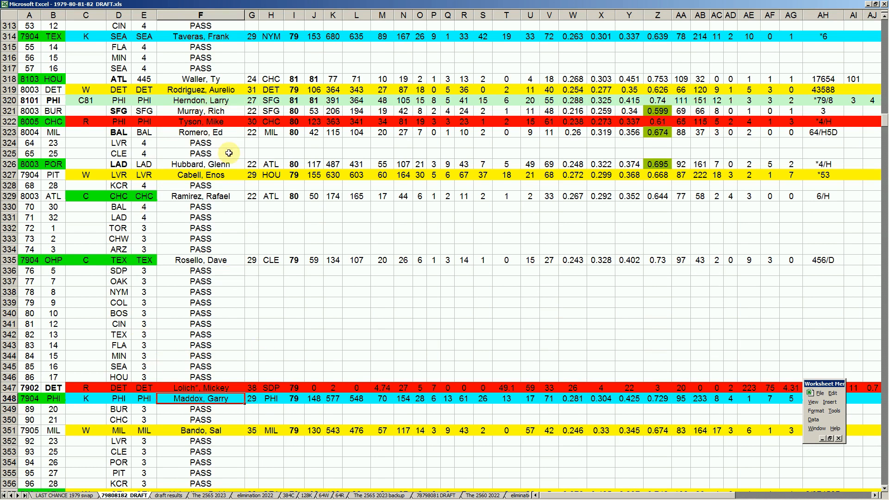
{"action": "left_click", "coordinate": [197, 103]}
{"action": "left_click", "coordinate": [187, 401]}
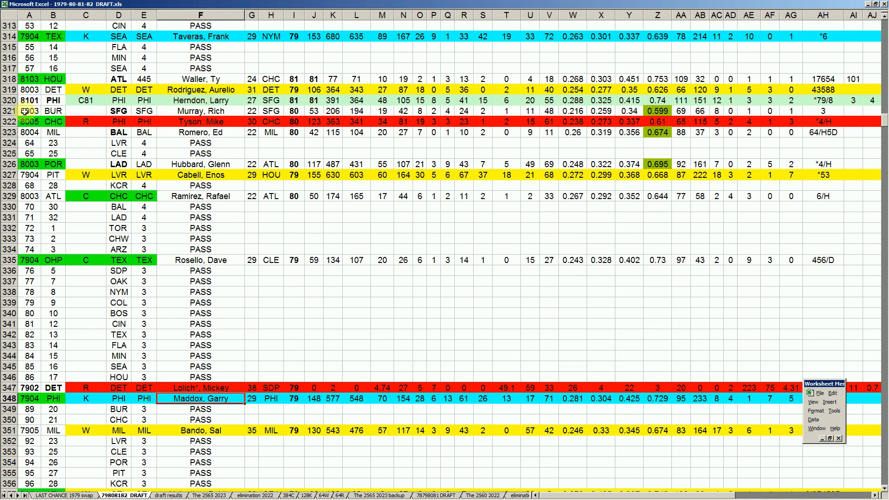
{"action": "left_click", "coordinate": [8, 99]}
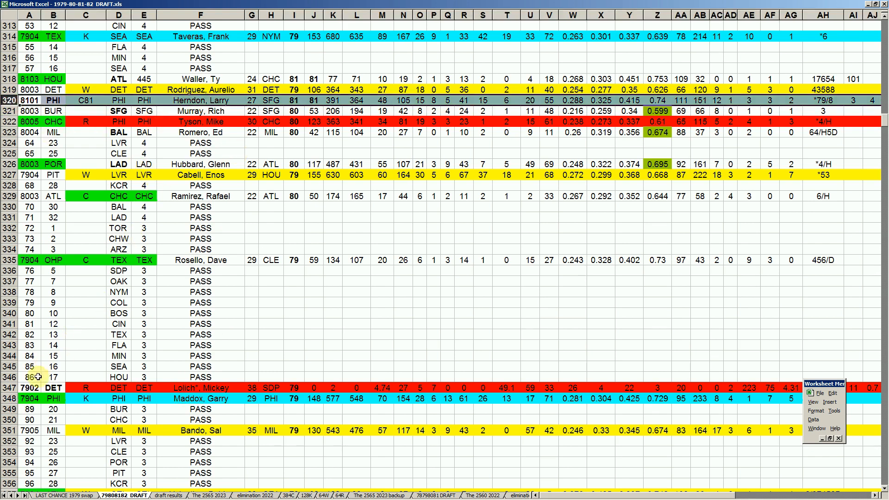
{"action": "left_click", "coordinate": [17, 396]}
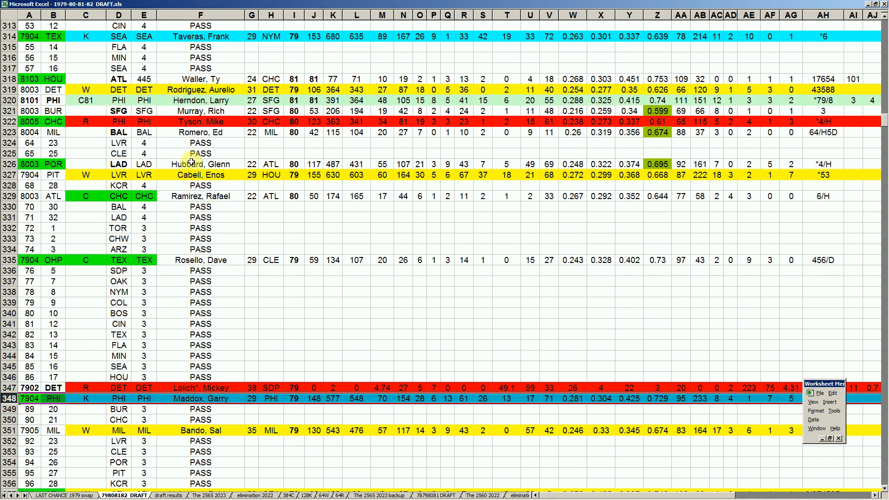
{"action": "left_click", "coordinate": [217, 101]}
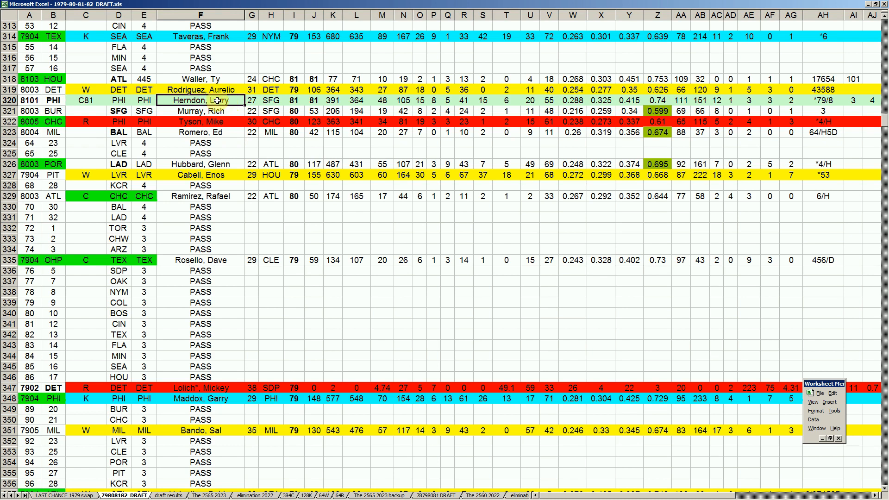
- Review BUR's 8003 token pick in row 321, including the player and the column G age
{"action": "left_click", "coordinate": [54, 112]}
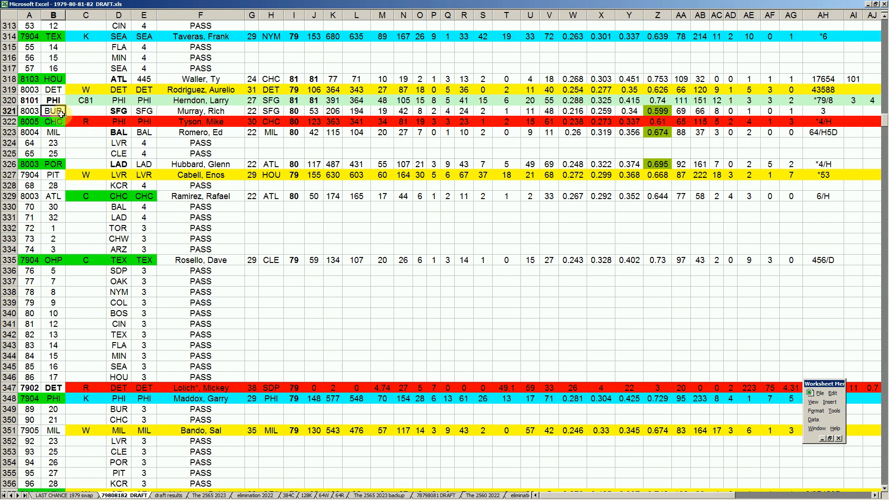
{"action": "left_click", "coordinate": [222, 113]}
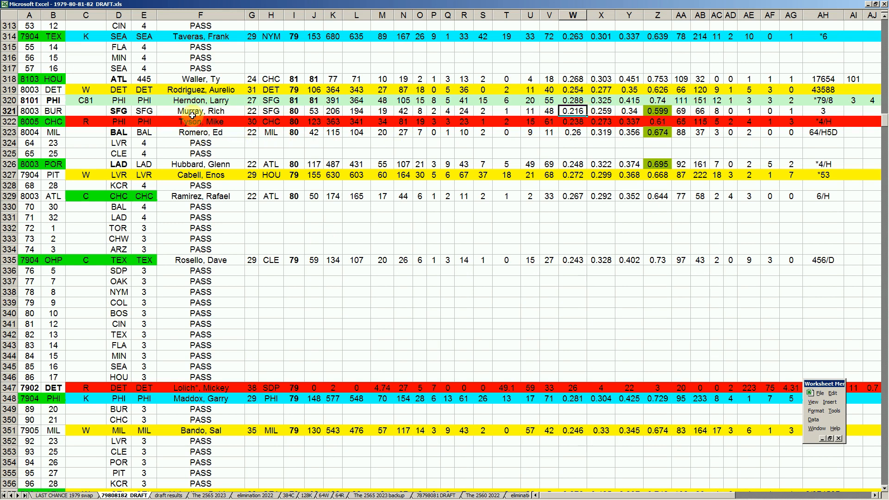
{"action": "left_click", "coordinate": [254, 110]}
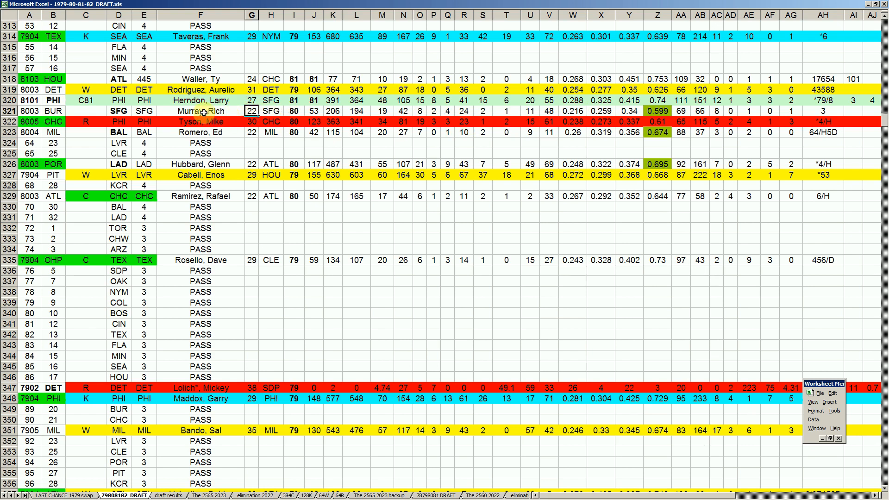
- Review CHC's 8005 token pick in row 322, including the player and the R mark in column C
{"action": "left_click", "coordinate": [55, 121]}
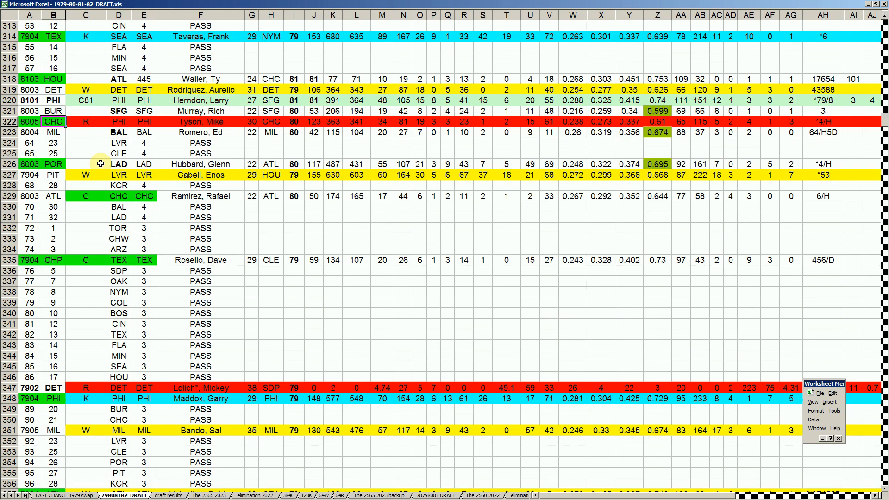
{"action": "scroll", "coordinate": [101, 164], "scroll_direction": "up", "scroll_amount": 5}
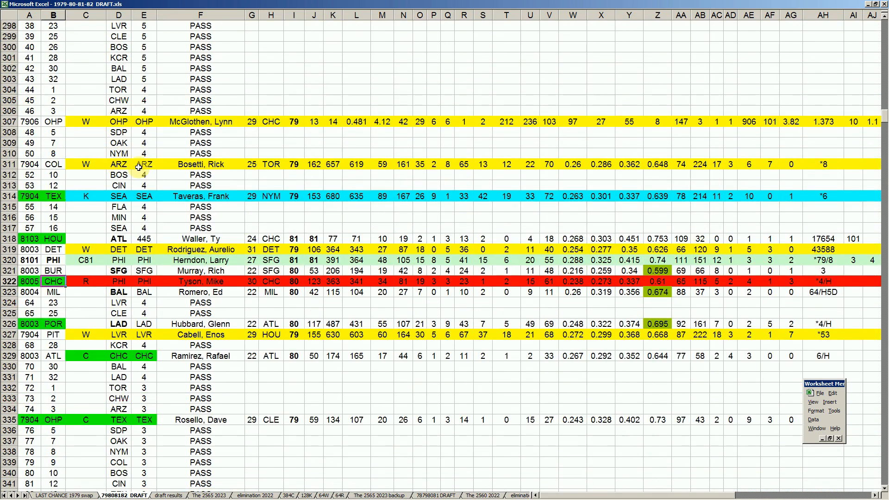
{"action": "scroll", "coordinate": [138, 167], "scroll_direction": "up", "scroll_amount": 5}
{"action": "scroll", "coordinate": [79, 301], "scroll_direction": "down", "scroll_amount": 5}
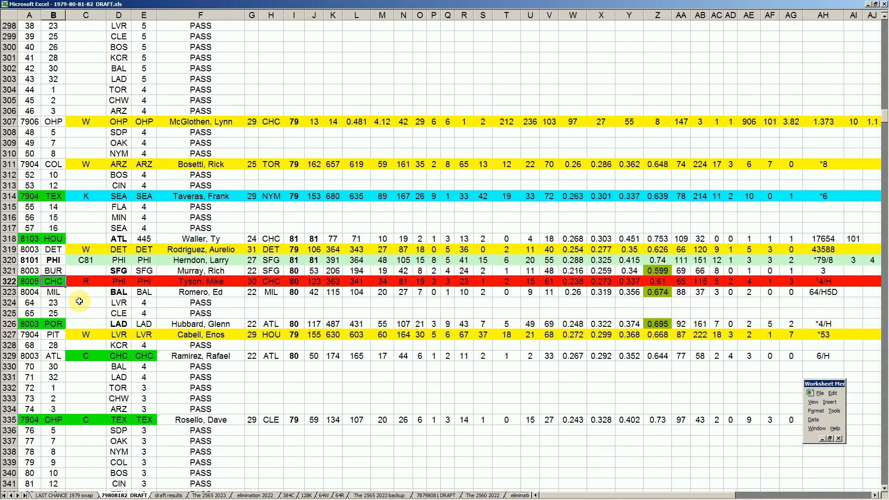
{"action": "left_click", "coordinate": [209, 283]}
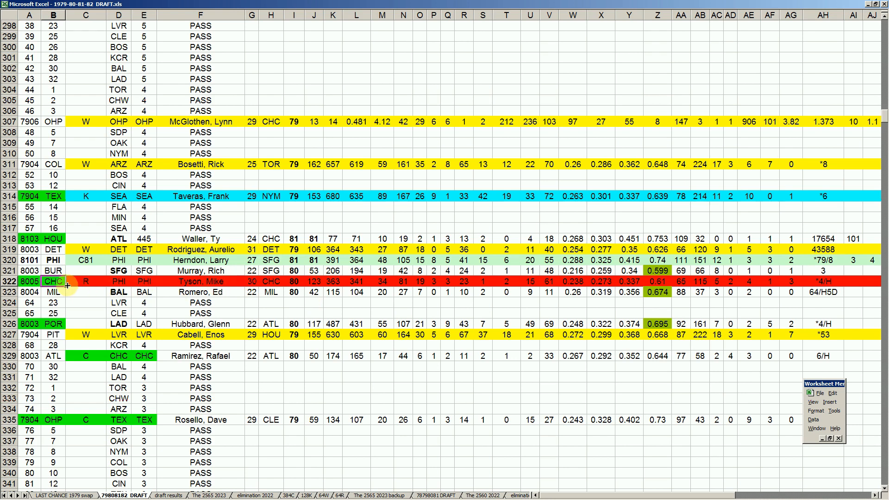
{"action": "left_click", "coordinate": [92, 284]}
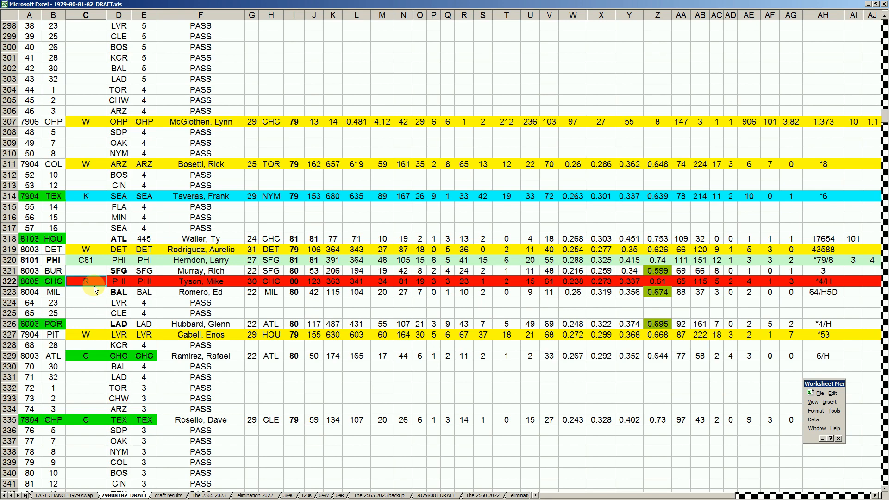
- Compare the R mark on MIN's pick in row 280 with the one on CHC's pick in row 322
{"action": "scroll", "coordinate": [94, 288], "scroll_direction": "up", "scroll_amount": 9}
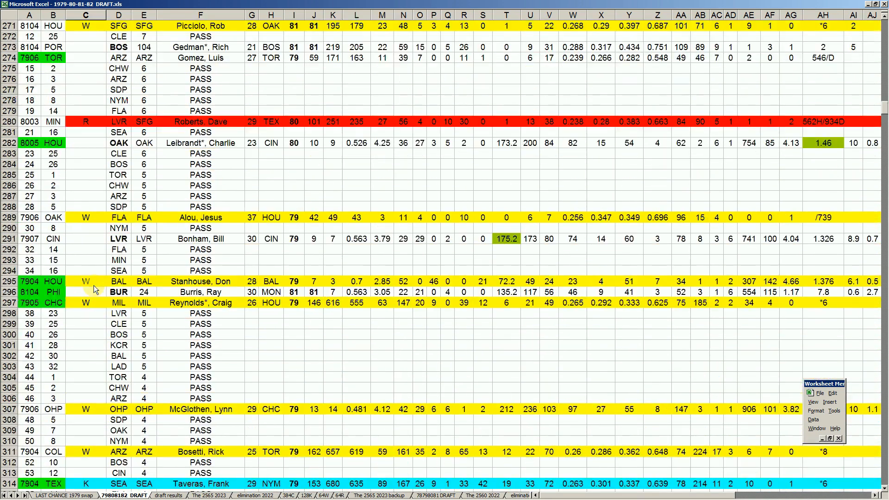
{"action": "left_click", "coordinate": [99, 123]}
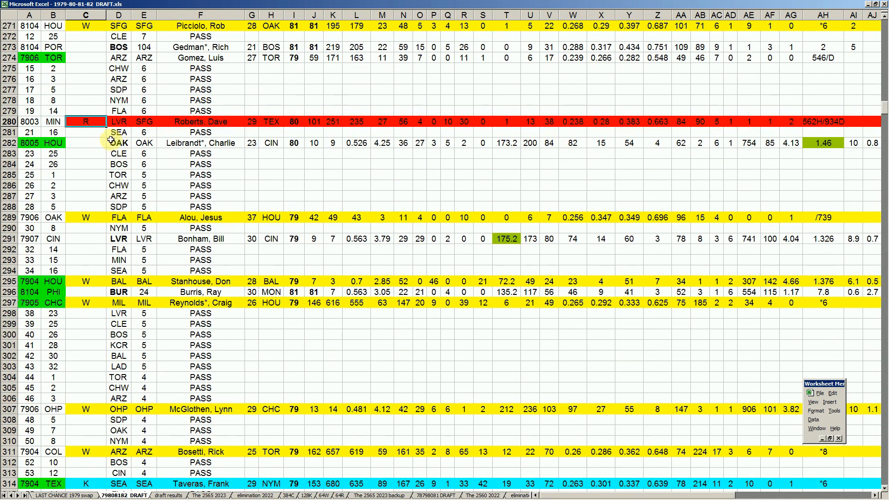
{"action": "scroll", "coordinate": [111, 140], "scroll_direction": "up", "scroll_amount": 4}
{"action": "scroll", "coordinate": [112, 175], "scroll_direction": "up", "scroll_amount": 3}
{"action": "scroll", "coordinate": [112, 175], "scroll_direction": "down", "scroll_amount": 8}
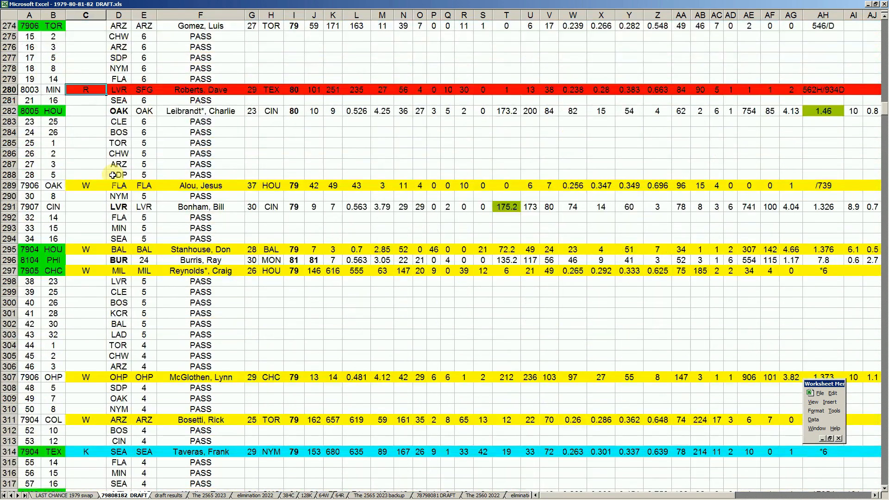
{"action": "scroll", "coordinate": [112, 175], "scroll_direction": "down", "scroll_amount": 10}
{"action": "left_click", "coordinate": [92, 217]}
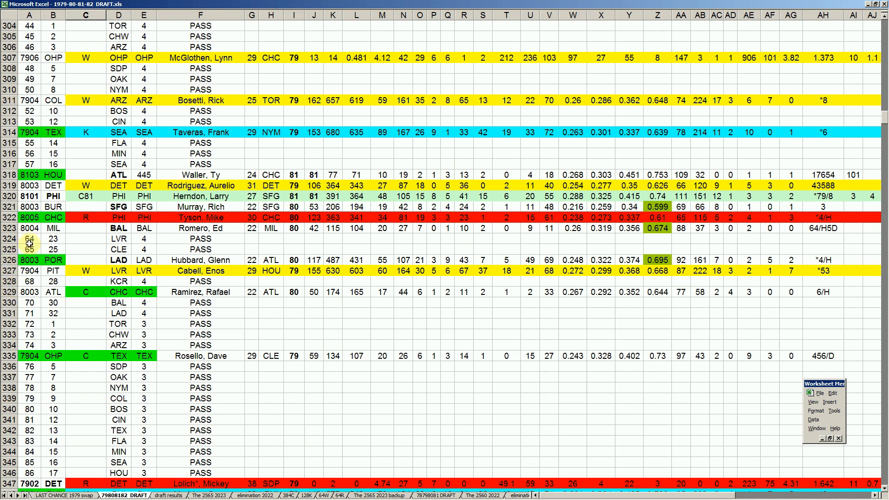
- Review MIL's 8004 token pick in row 323 and the LVR and CLE passes in rows 324 and 325
{"action": "left_click", "coordinate": [53, 229]}
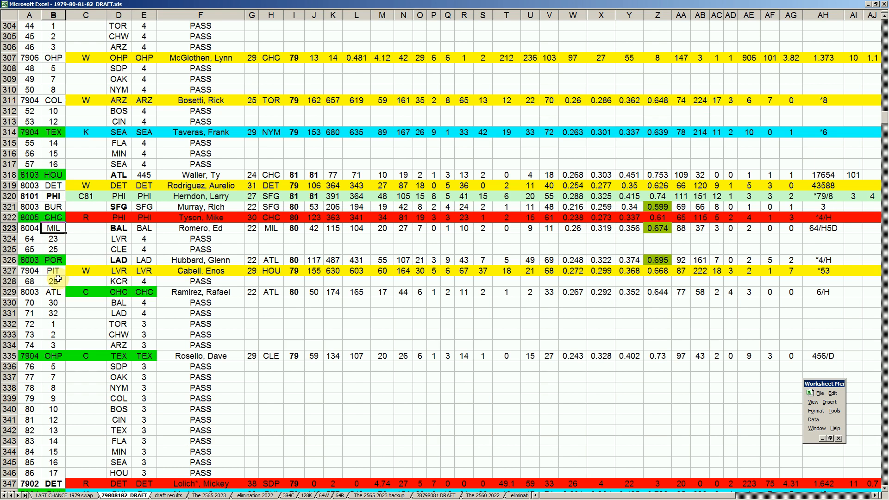
{"action": "left_click", "coordinate": [200, 228]}
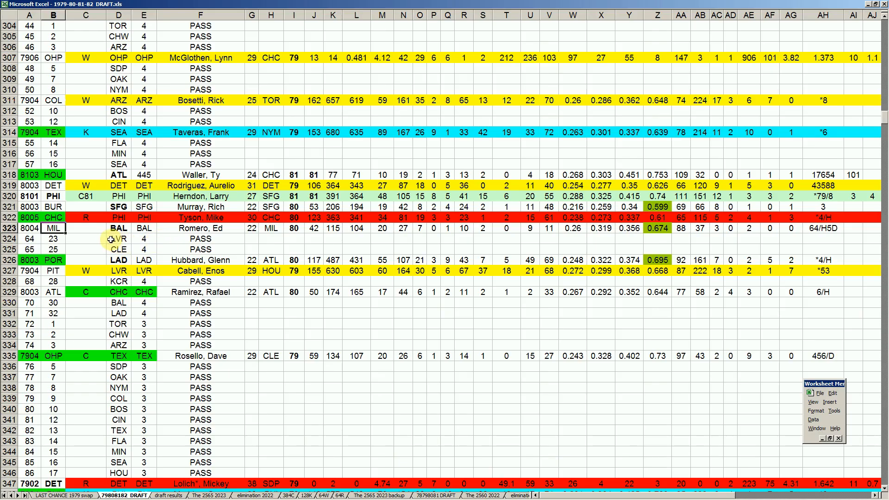
{"action": "left_click", "coordinate": [116, 239]}
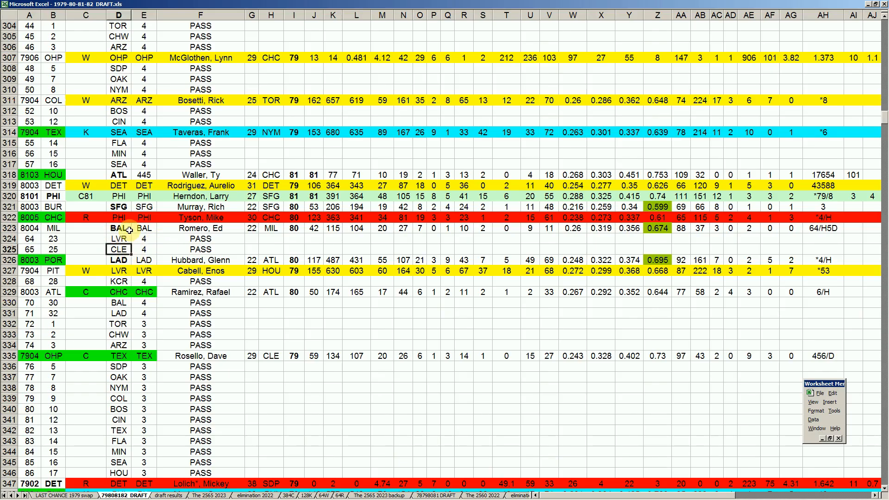
- Examine POR's 8003 token in row 326 and the player taken with it
{"action": "left_click", "coordinate": [54, 260]}
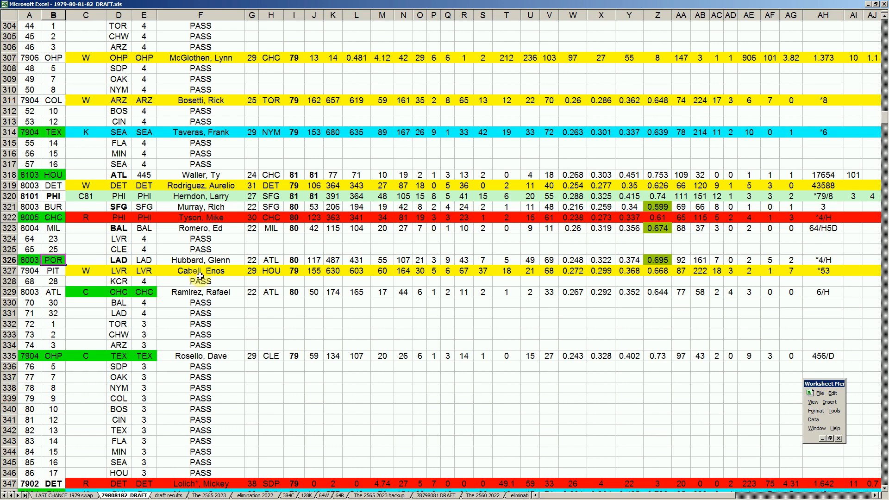
{"action": "left_click", "coordinate": [221, 262]}
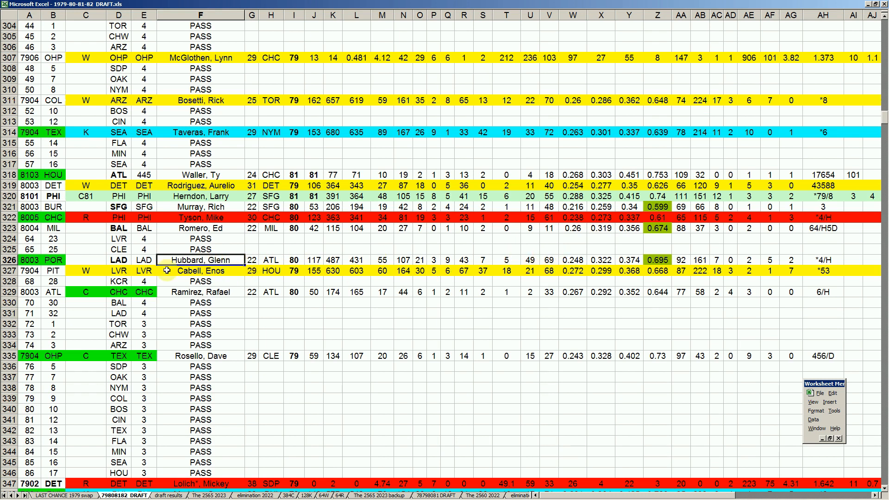
- Review PIT's 7904 token in row 327, just below POR's pick, and the player taken with it
{"action": "left_click", "coordinate": [49, 260]}
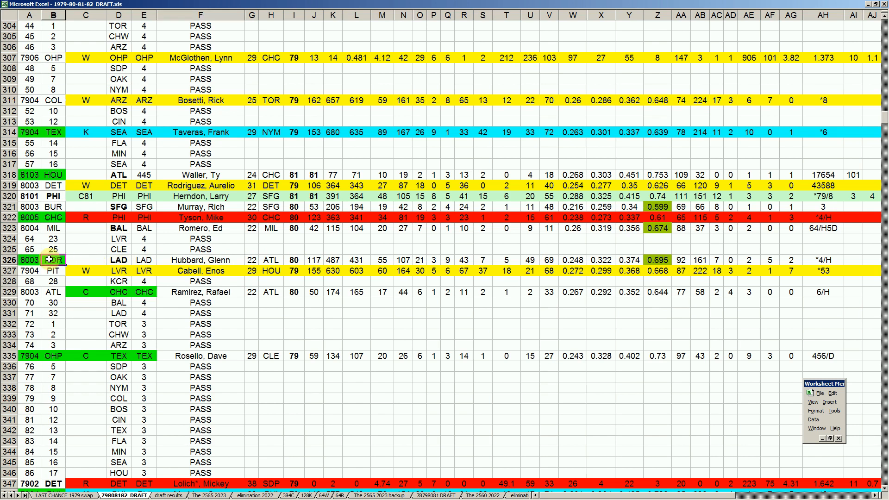
{"action": "left_click", "coordinate": [53, 272]}
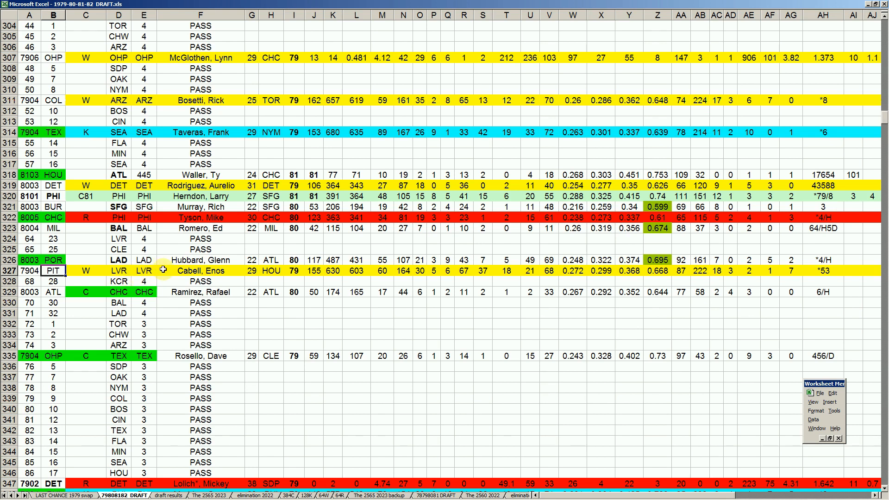
{"action": "left_click", "coordinate": [212, 272]}
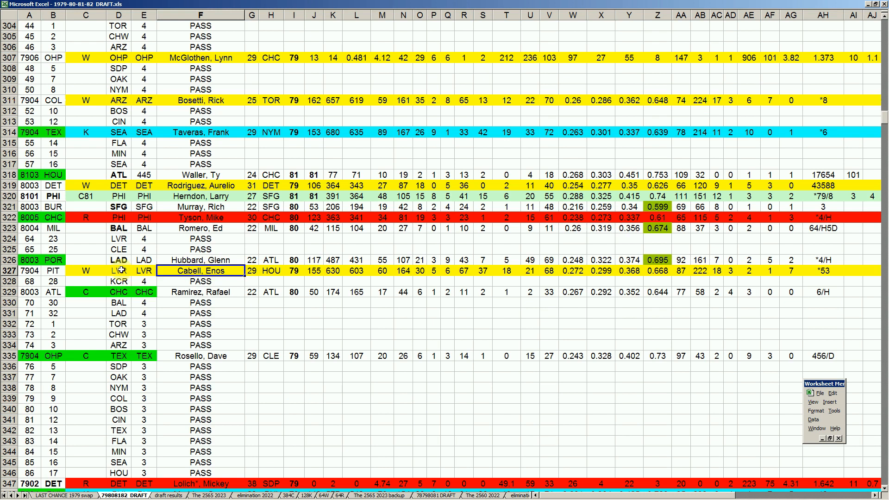
{"action": "left_click", "coordinate": [52, 271]}
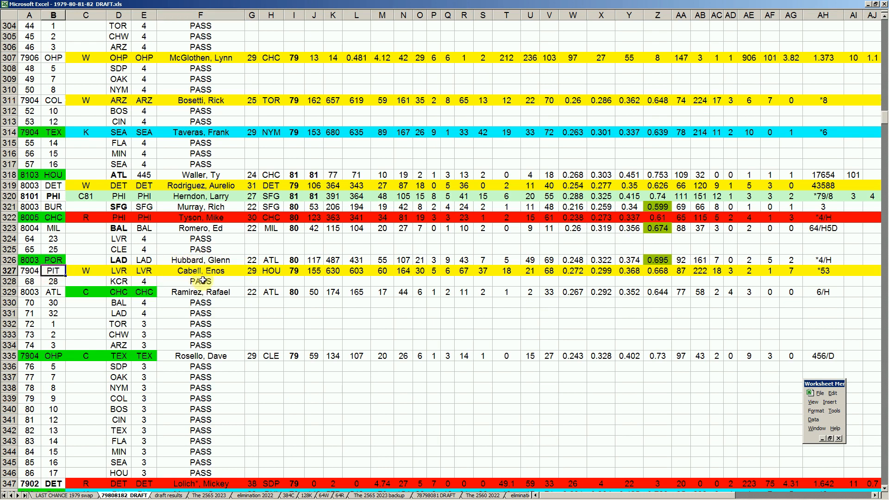
- Compare the player in row 327 with the earlier picks in rows 319, 314 and 297
{"action": "left_click", "coordinate": [213, 186]}
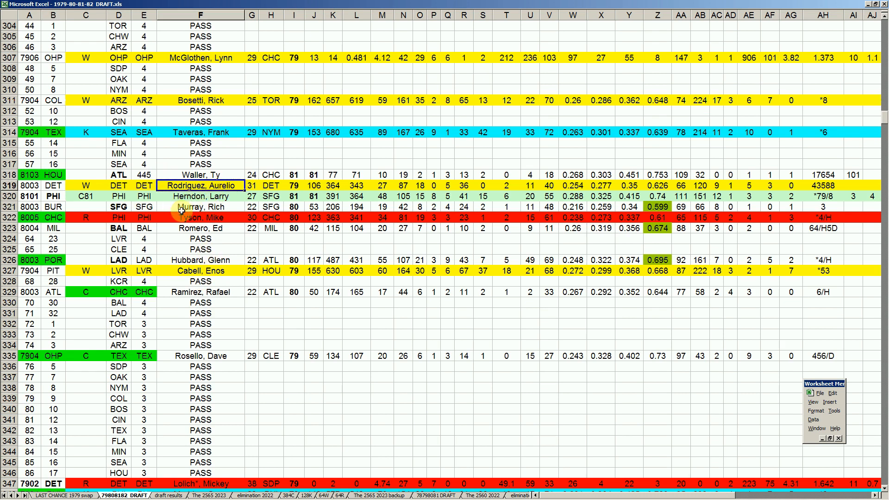
{"action": "left_click", "coordinate": [206, 134]}
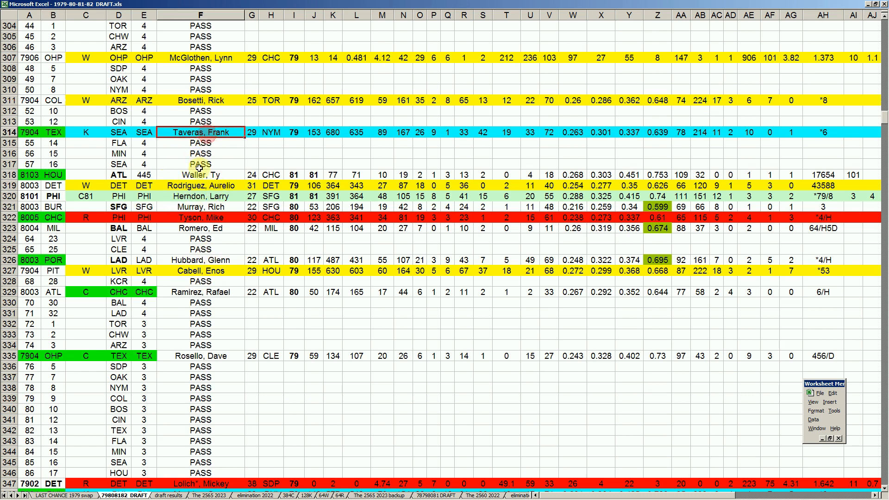
{"action": "scroll", "coordinate": [199, 168], "scroll_direction": "up", "scroll_amount": 2}
{"action": "scroll", "coordinate": [199, 169], "scroll_direction": "up", "scroll_amount": 3}
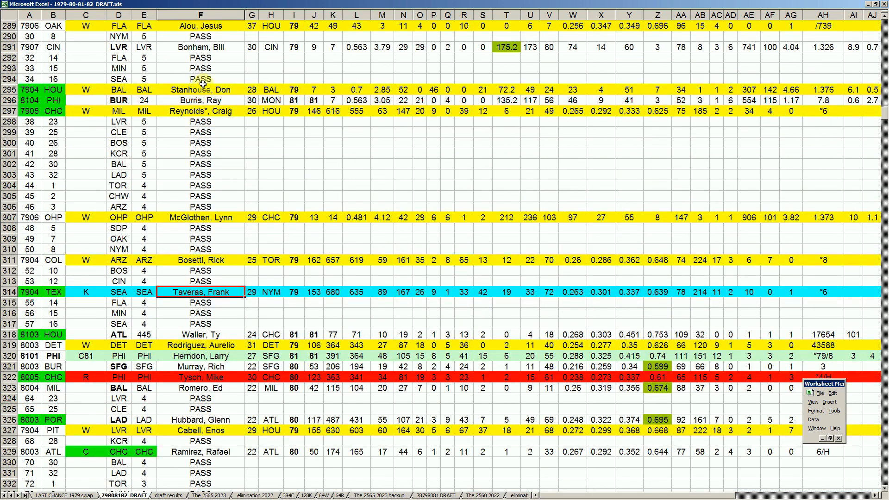
{"action": "left_click", "coordinate": [205, 116]}
{"action": "scroll", "coordinate": [214, 213], "scroll_direction": "down", "scroll_amount": 4}
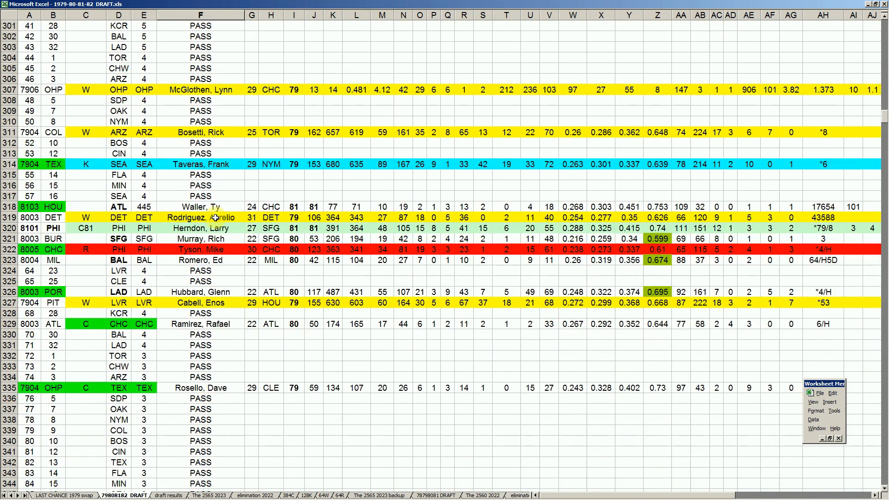
{"action": "left_click", "coordinate": [202, 304]}
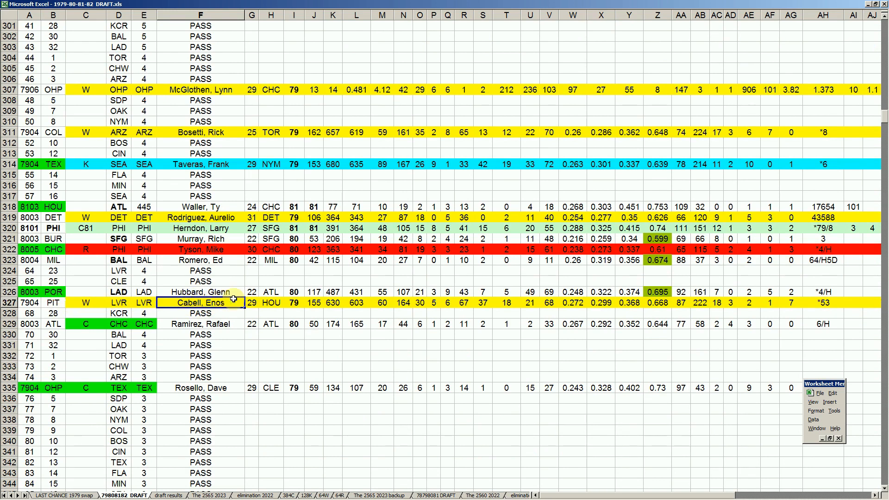
- Check KCR's pass in row 328 and the player taken with ATL's 8003 token in row 329
{"action": "left_click", "coordinate": [121, 315]}
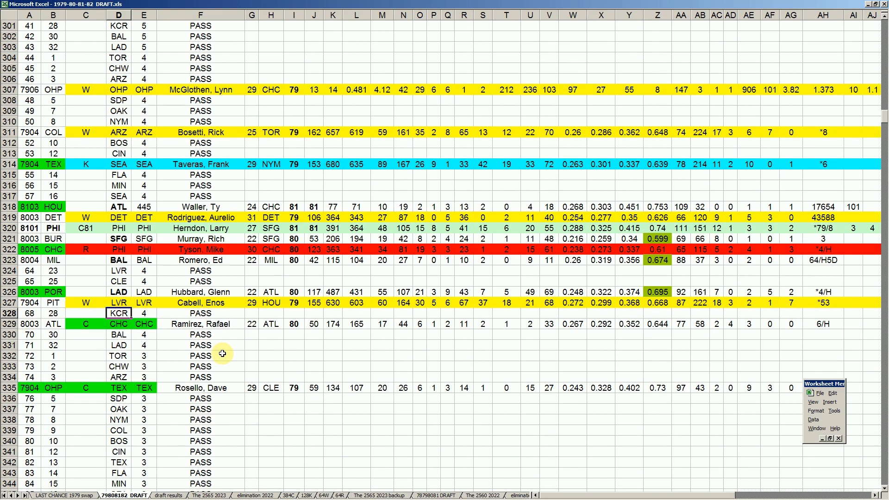
{"action": "left_click", "coordinate": [60, 325]}
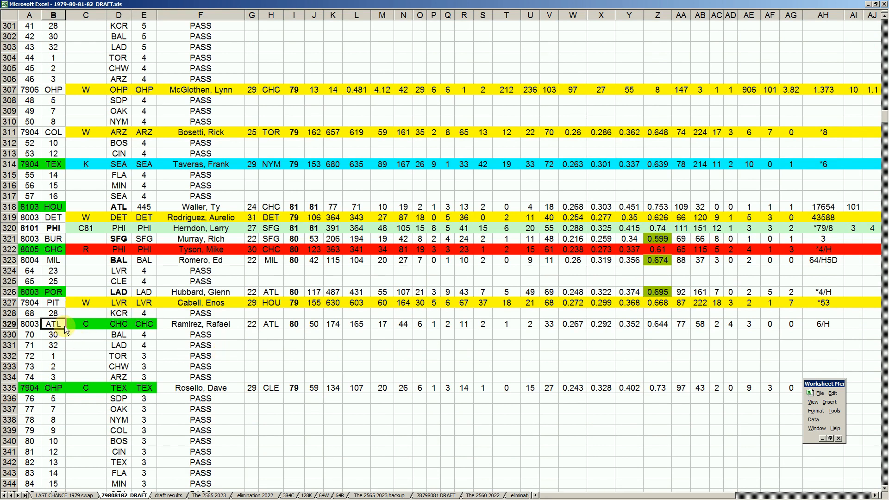
{"action": "left_click", "coordinate": [212, 324]}
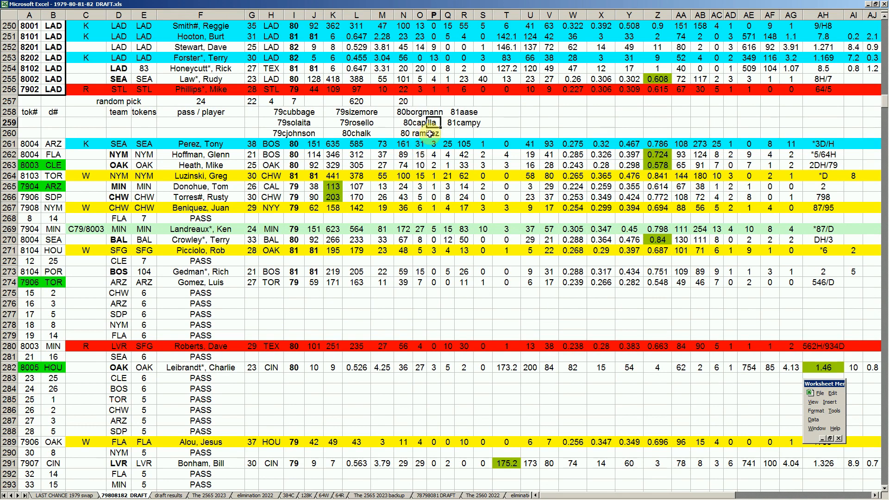
- Scan the draft rows from the random-pick list in rows 257 to 260 down through the two-token passes
{"action": "left_click", "coordinate": [144, 336]}
{"action": "scroll", "coordinate": [156, 357], "scroll_direction": "down", "scroll_amount": 19}
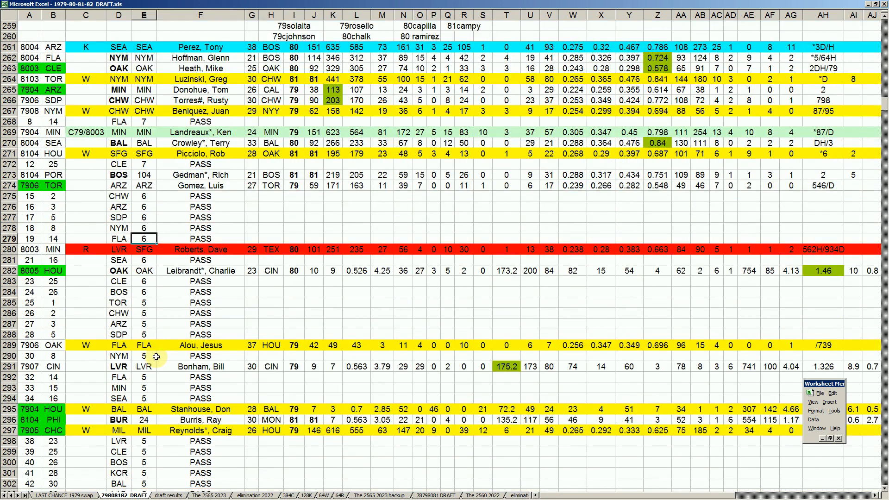
{"action": "scroll", "coordinate": [156, 357], "scroll_direction": "down", "scroll_amount": 5}
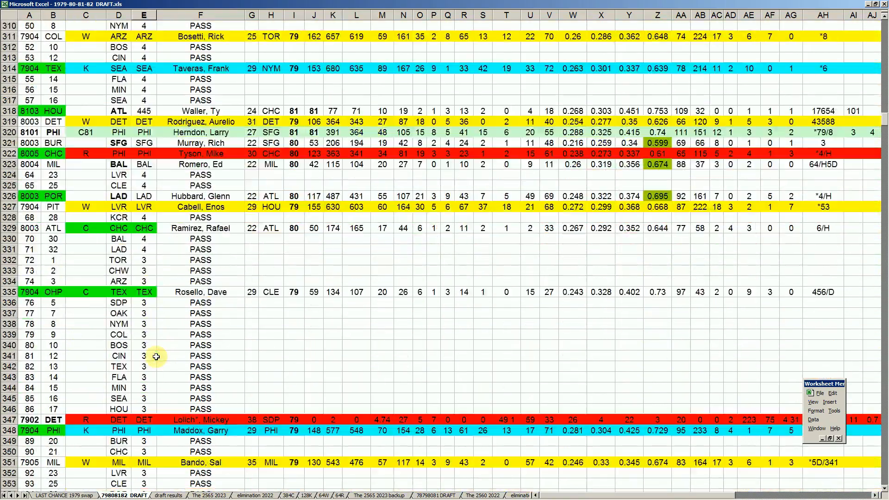
{"action": "scroll", "coordinate": [164, 343], "scroll_direction": "up", "scroll_amount": 20}
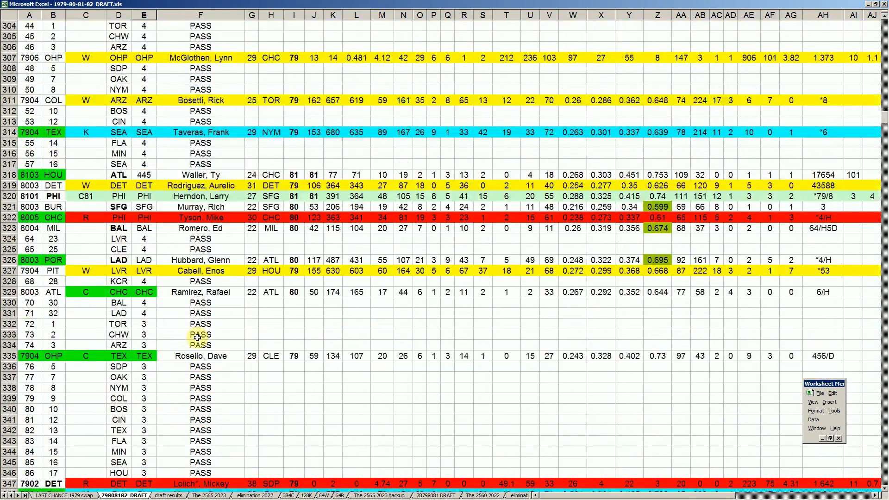
{"action": "scroll", "coordinate": [213, 339], "scroll_direction": "up", "scroll_amount": 8}
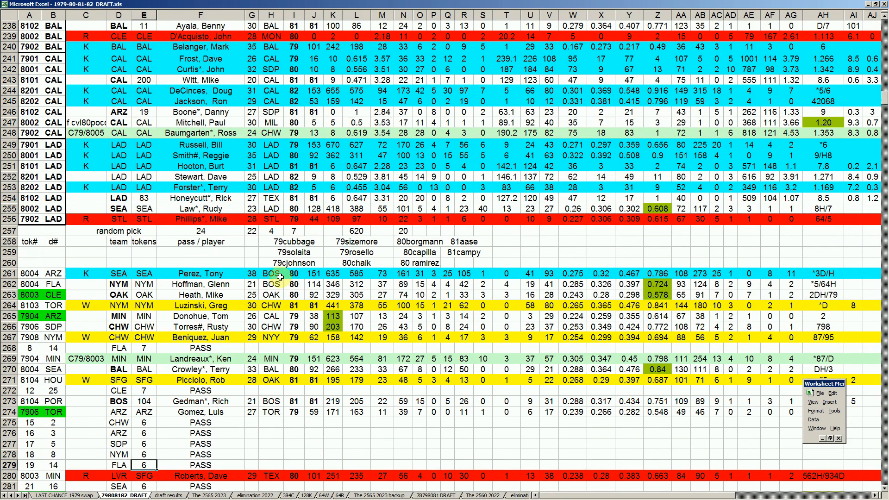
{"action": "left_click", "coordinate": [210, 327]}
{"action": "scroll", "coordinate": [213, 358], "scroll_direction": "down", "scroll_amount": 2}
{"action": "scroll", "coordinate": [213, 358], "scroll_direction": "down", "scroll_amount": 2}
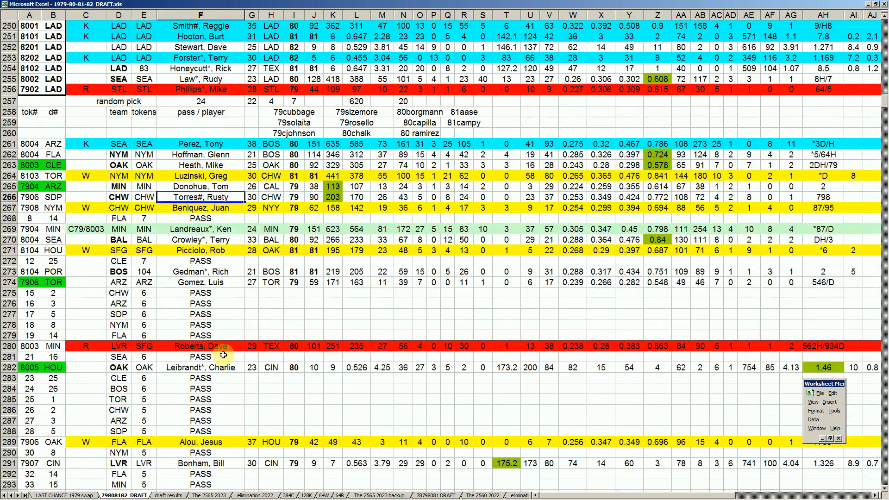
{"action": "key", "text": "Page_Down"}
{"action": "key", "text": "Page_Down"}
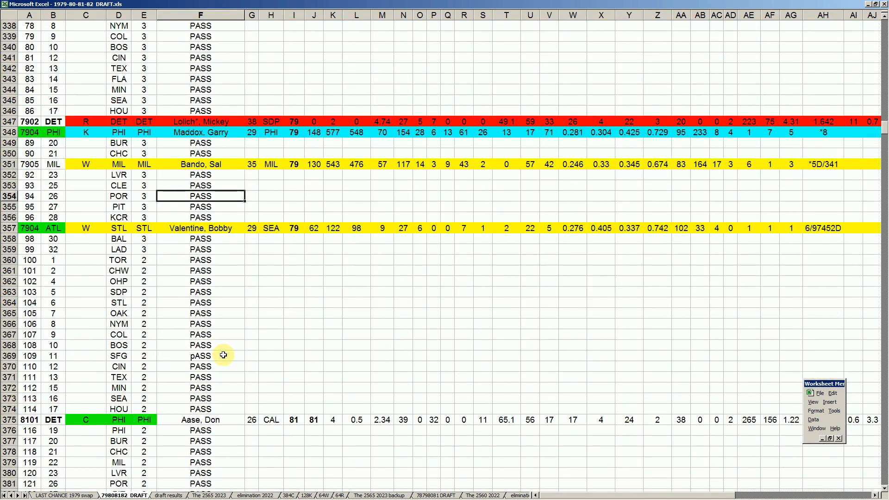
{"action": "scroll", "coordinate": [42, 311], "scroll_direction": "up", "scroll_amount": 4}
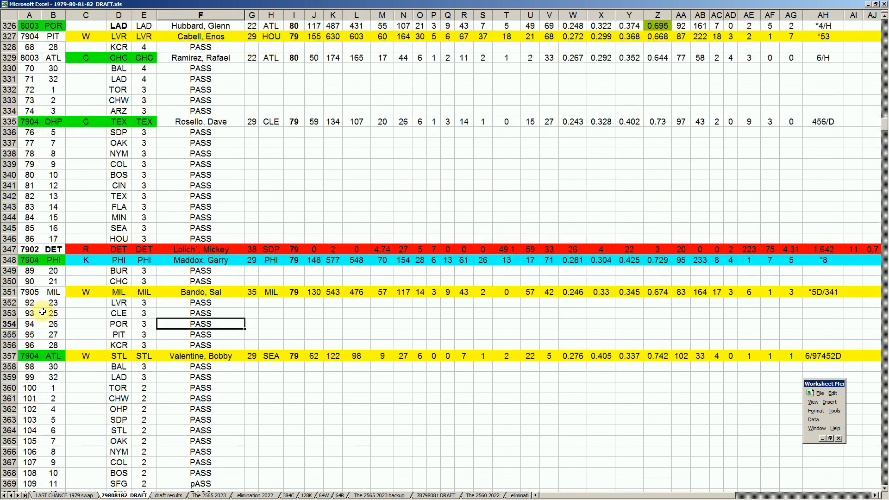
{"action": "scroll", "coordinate": [42, 311], "scroll_direction": "up", "scroll_amount": 4}
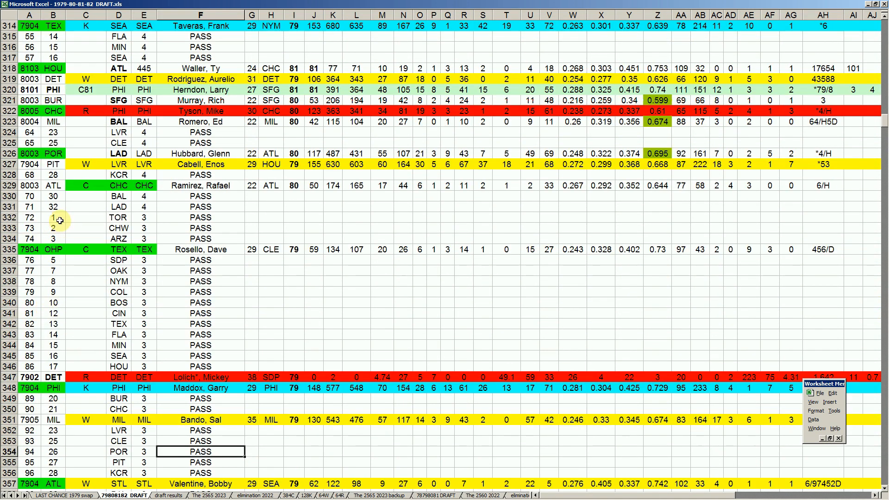
- Review ATL's token in row 329 and the BAL, LAD, TOR, CHW and ARZ passes in rows 330 to 334
{"action": "left_click", "coordinate": [51, 186]}
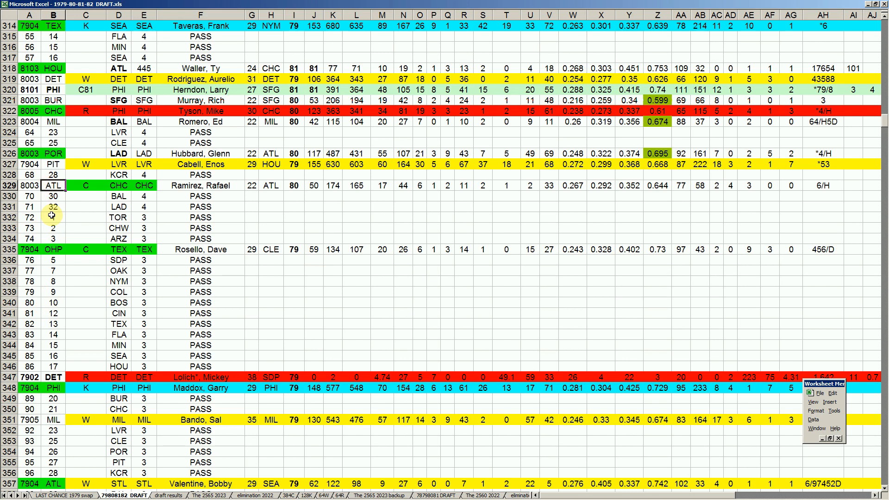
{"action": "left_click", "coordinate": [120, 196]}
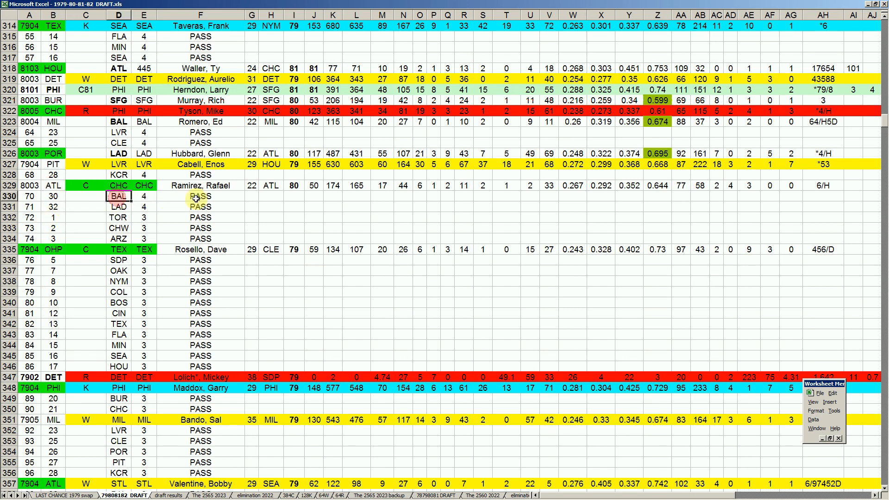
{"action": "left_click", "coordinate": [209, 210]}
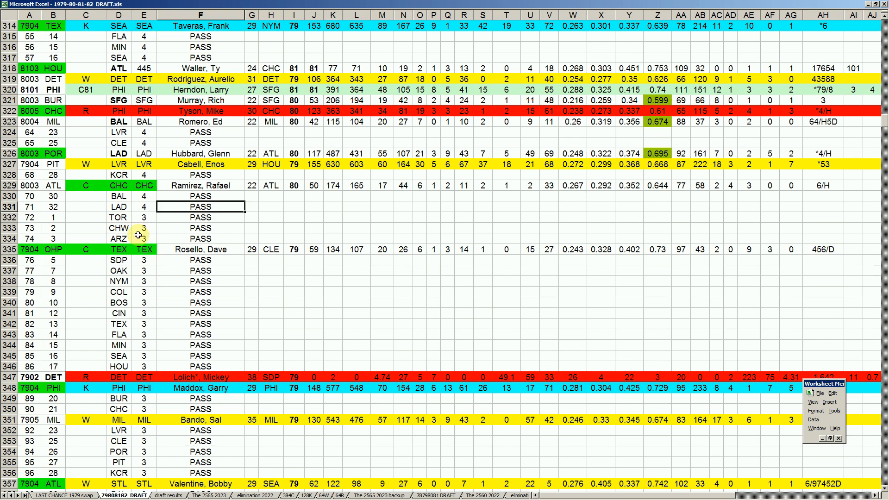
{"action": "left_click", "coordinate": [199, 217]}
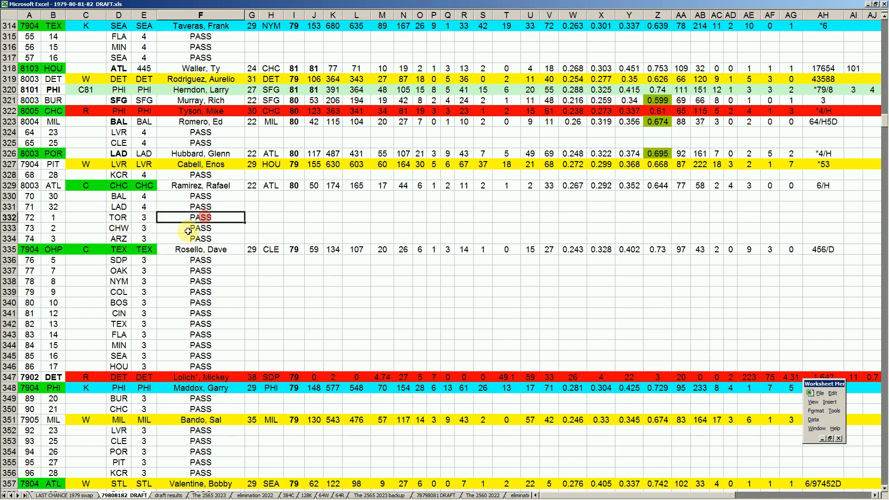
{"action": "left_click", "coordinate": [211, 228]}
{"action": "left_click", "coordinate": [202, 240]}
- Examine OHP's 7904 token pick in row 335, including the player and the statistic in column Y
{"action": "left_click", "coordinate": [54, 250]}
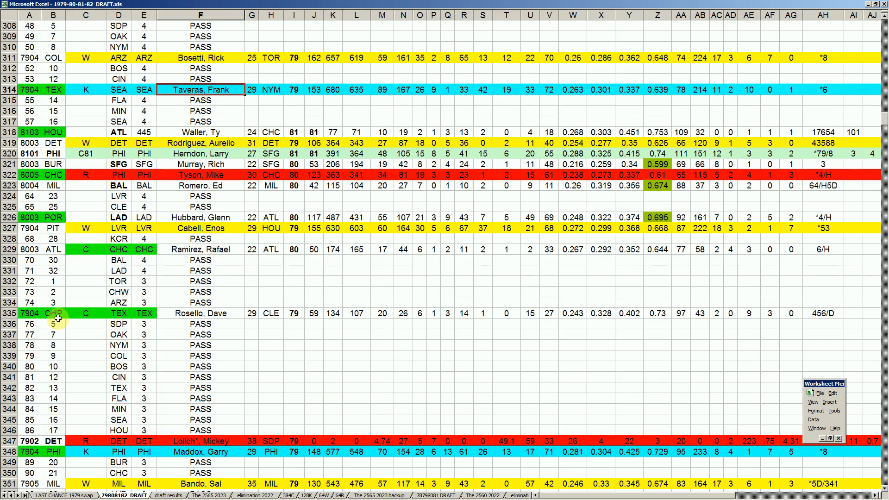
{"action": "left_click", "coordinate": [222, 314]}
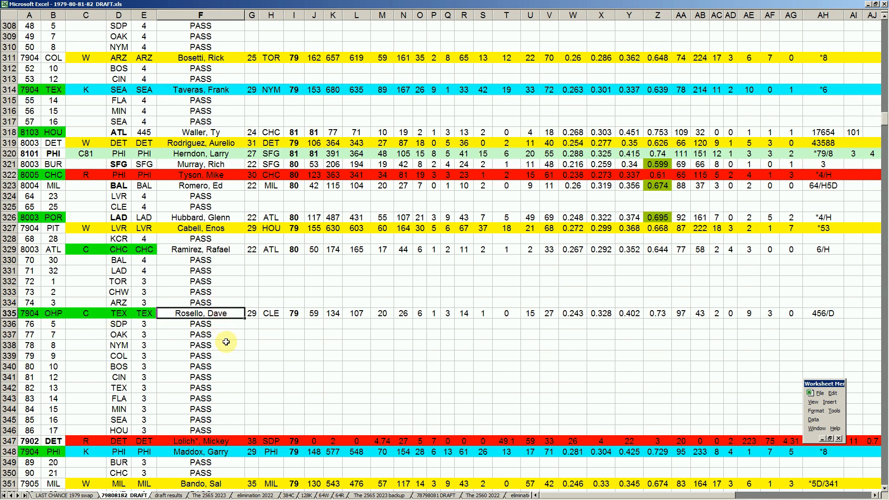
{"action": "left_click", "coordinate": [629, 314]}
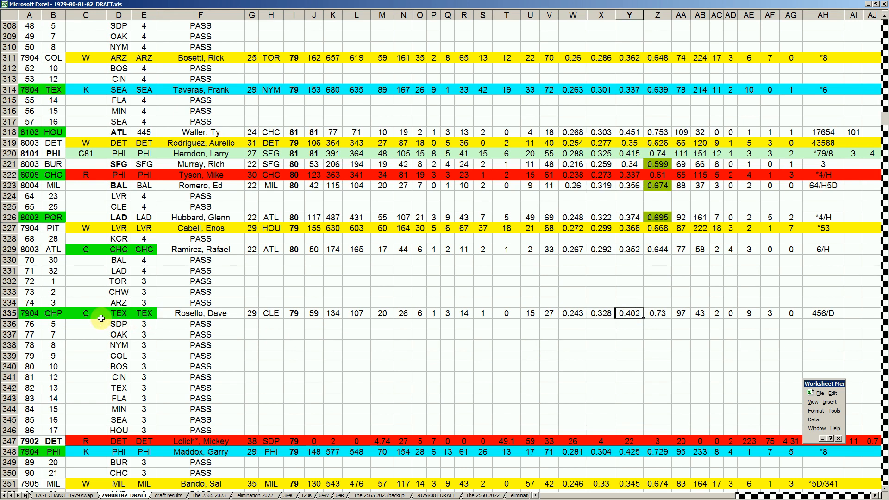
{"action": "left_click", "coordinate": [53, 314]}
- Go through the consecutive passes from SDP in row 336 to HOU in row 346
{"action": "left_click", "coordinate": [194, 324]}
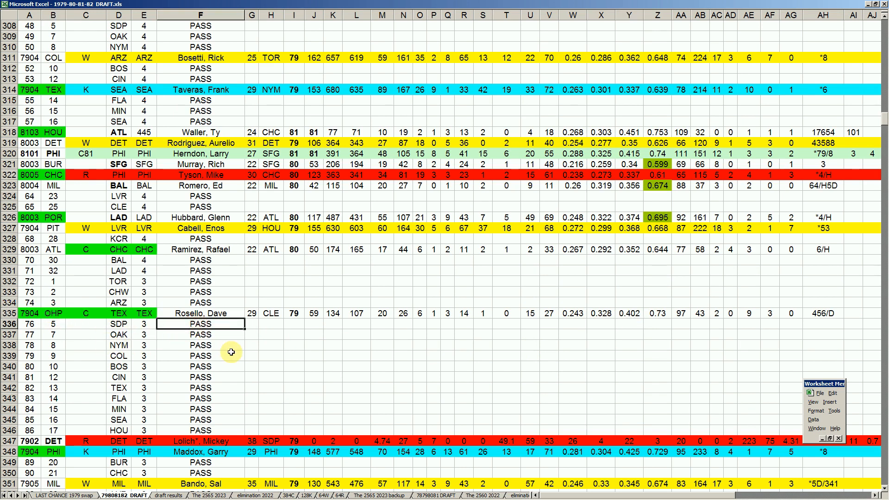
{"action": "key", "text": "Down"}
{"action": "key", "text": "Down"}
{"action": "key", "text": "Down"}
{"action": "key", "text": "Down"}
{"action": "key", "text": "Down"}
{"action": "key", "text": "Down"}
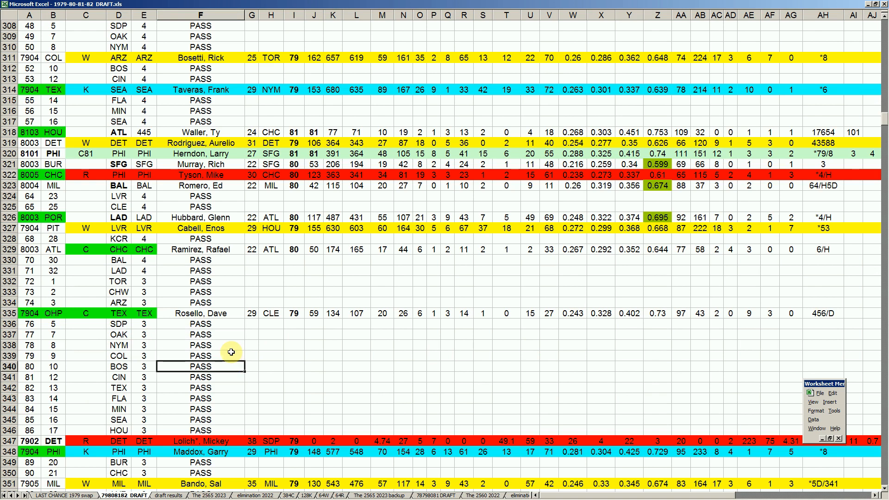
{"action": "key", "text": "Down"}
{"action": "key", "text": "Down"}
{"action": "key", "text": "Down"}
{"action": "key", "text": "Down"}
{"action": "left_click", "coordinate": [118, 430]}
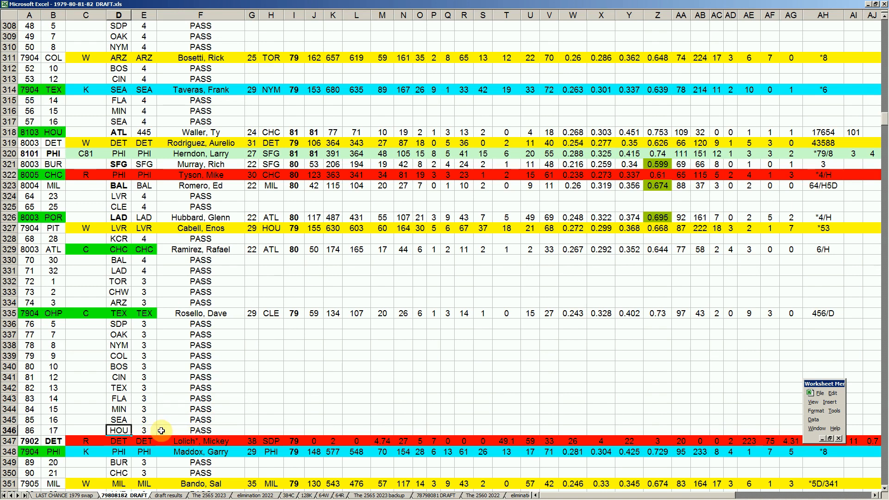
- Review DET's 7902 token pick in row 347, including the R mark in column C and the player
{"action": "scroll", "coordinate": [204, 382], "scroll_direction": "down", "scroll_amount": 3}
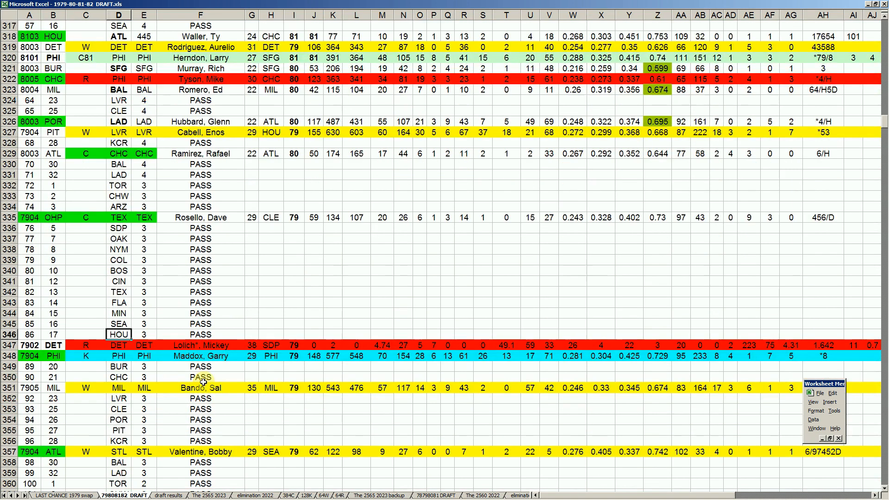
{"action": "left_click", "coordinate": [49, 345]}
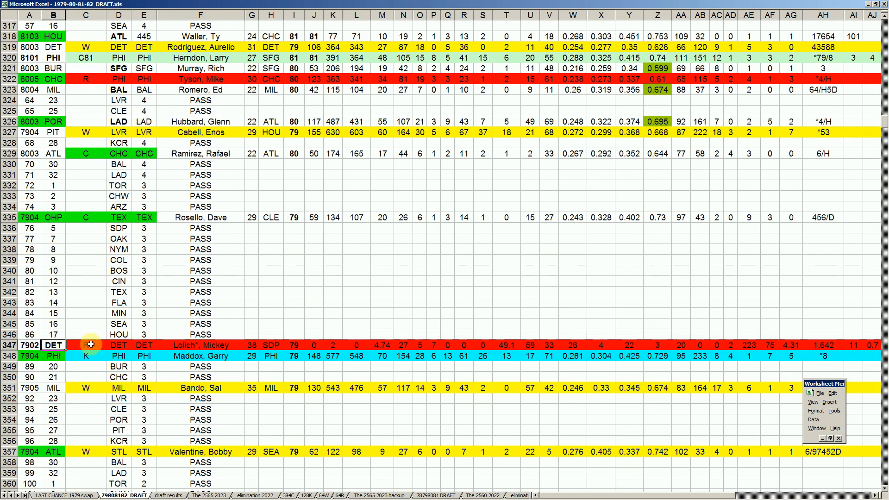
{"action": "left_click", "coordinate": [95, 345]}
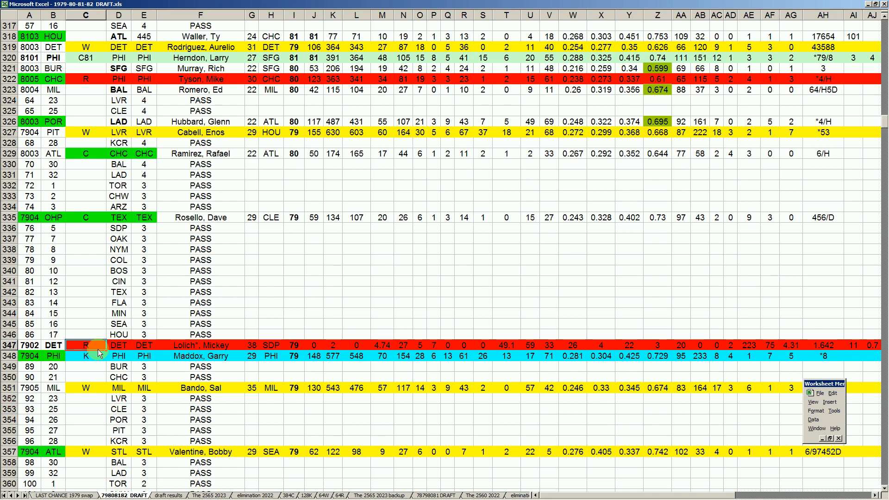
{"action": "left_click", "coordinate": [210, 345]}
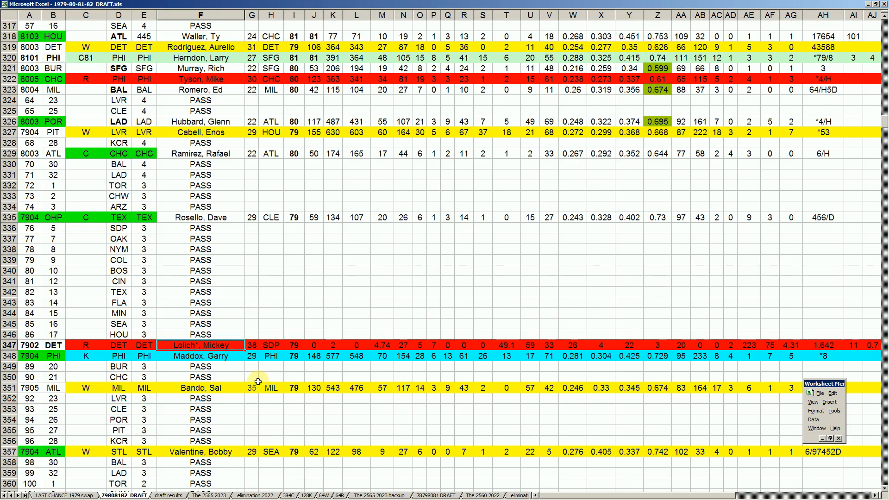
{"action": "left_click", "coordinate": [222, 347]}
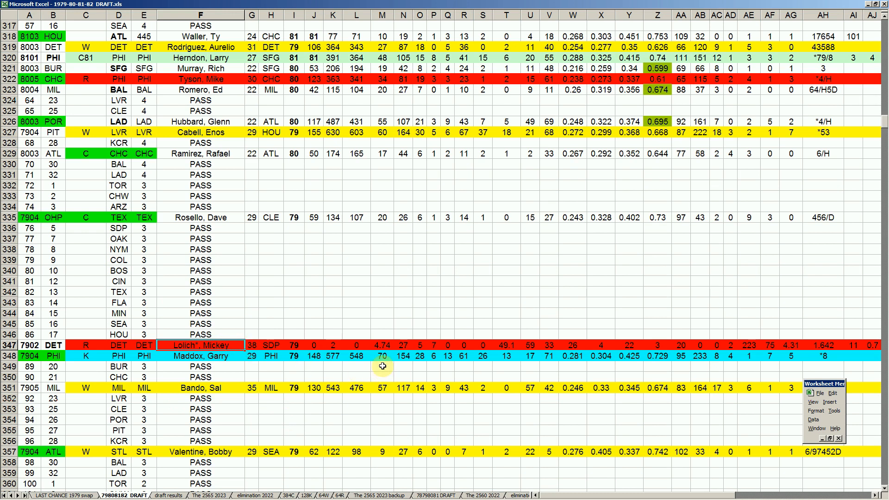
- Examine the column M statistic, the player and the drafting team in DET's row 347
{"action": "left_click", "coordinate": [386, 345]}
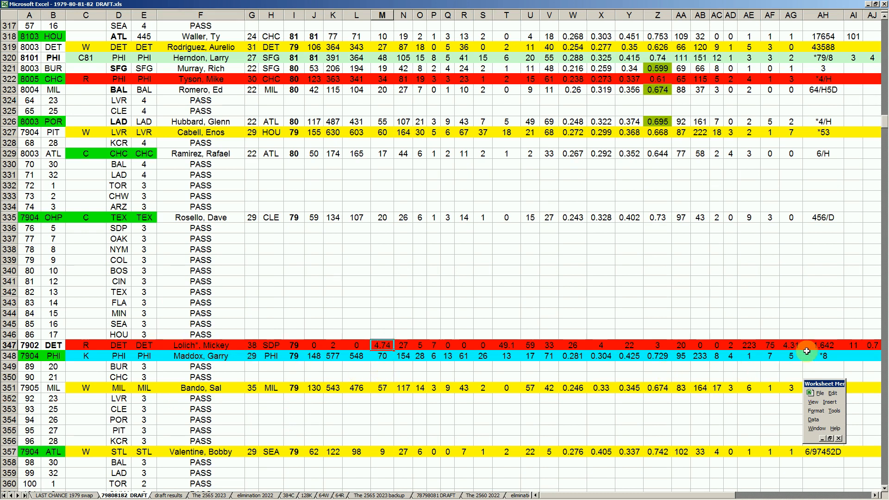
{"action": "left_click", "coordinate": [224, 347]}
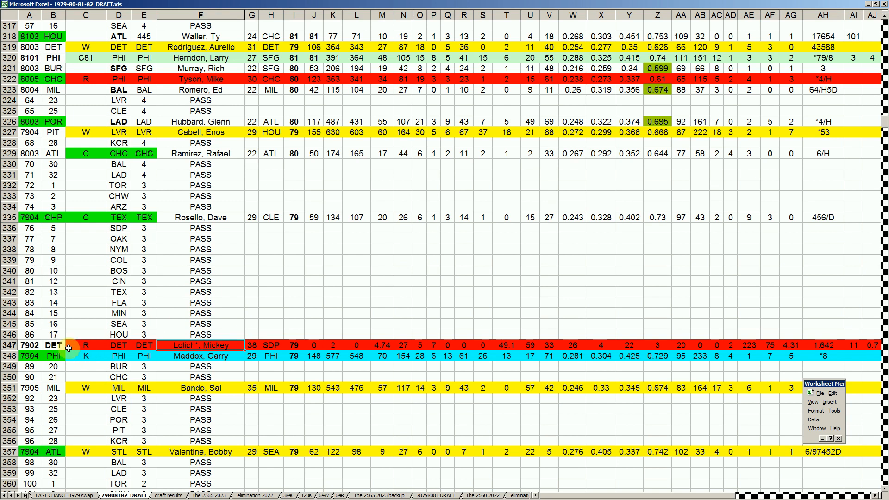
{"action": "left_click", "coordinate": [59, 347]}
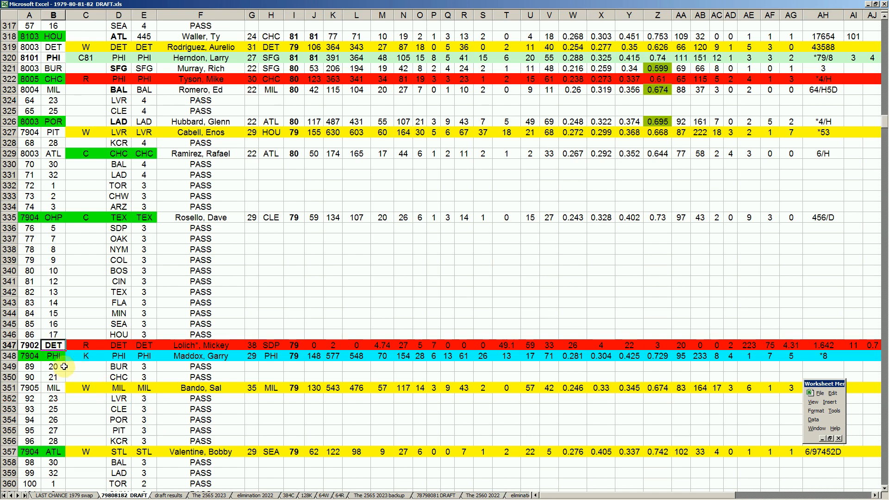
- Review PHI's 7904 token pick in row 348 and the BUR and CHC passes in rows 349 and 350
{"action": "left_click", "coordinate": [54, 356]}
{"action": "left_click", "coordinate": [208, 355]}
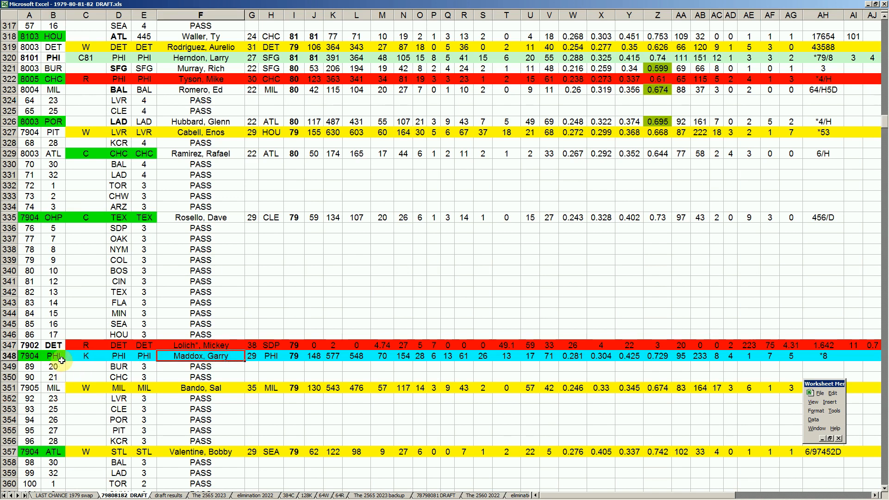
{"action": "scroll", "coordinate": [62, 360], "scroll_direction": "down", "scroll_amount": 5}
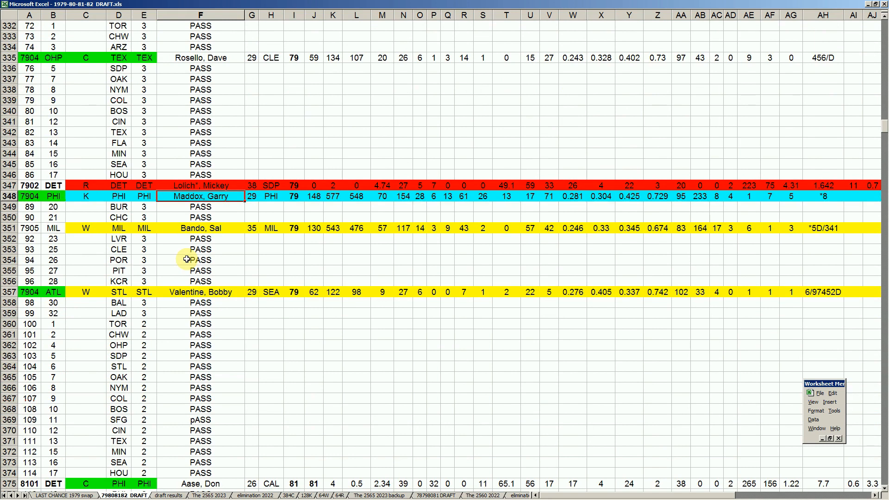
{"action": "left_click", "coordinate": [118, 206]}
{"action": "left_click", "coordinate": [203, 209]}
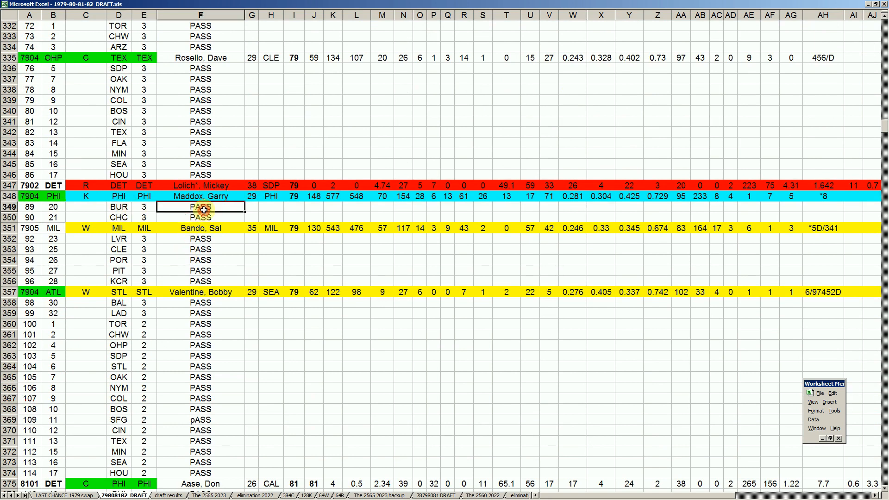
{"action": "left_click", "coordinate": [124, 219]}
- Review MIL's 7905 token pick in row 351, including the team and the player's age in column G
{"action": "scroll", "coordinate": [120, 219], "scroll_direction": "up", "scroll_amount": 3}
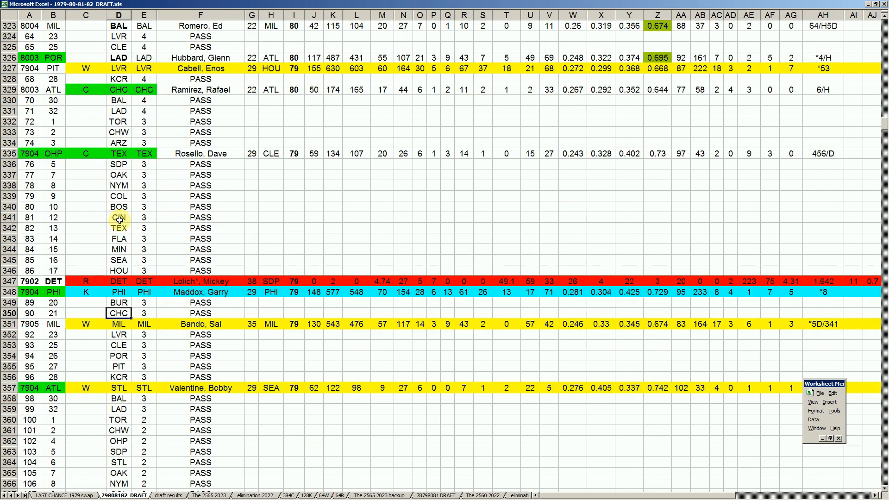
{"action": "scroll", "coordinate": [119, 221], "scroll_direction": "up", "scroll_amount": 2}
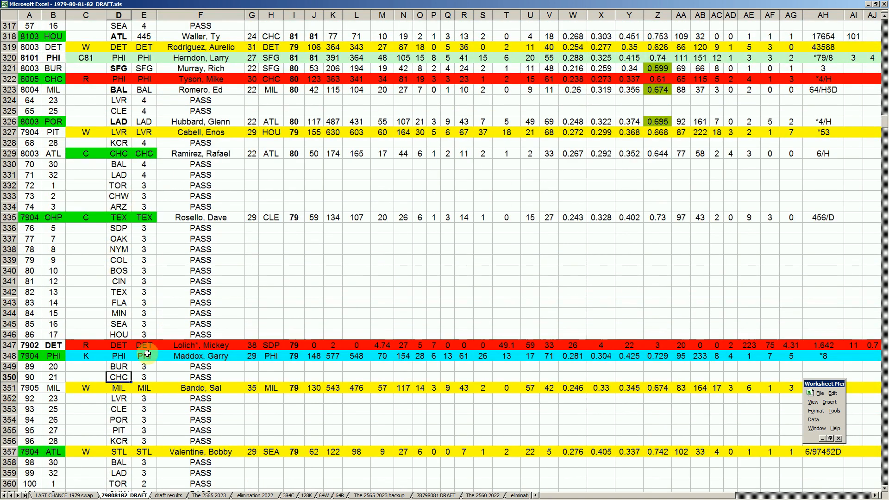
{"action": "scroll", "coordinate": [148, 354], "scroll_direction": "down", "scroll_amount": 2}
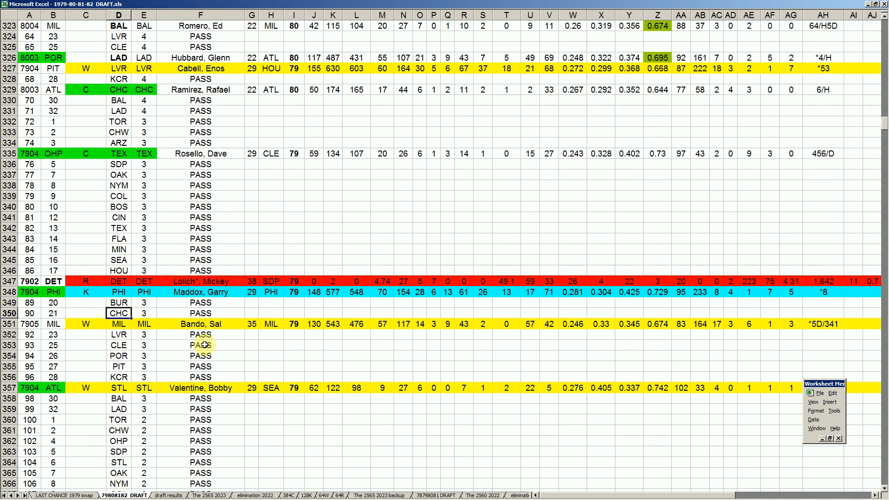
{"action": "left_click", "coordinate": [54, 325]}
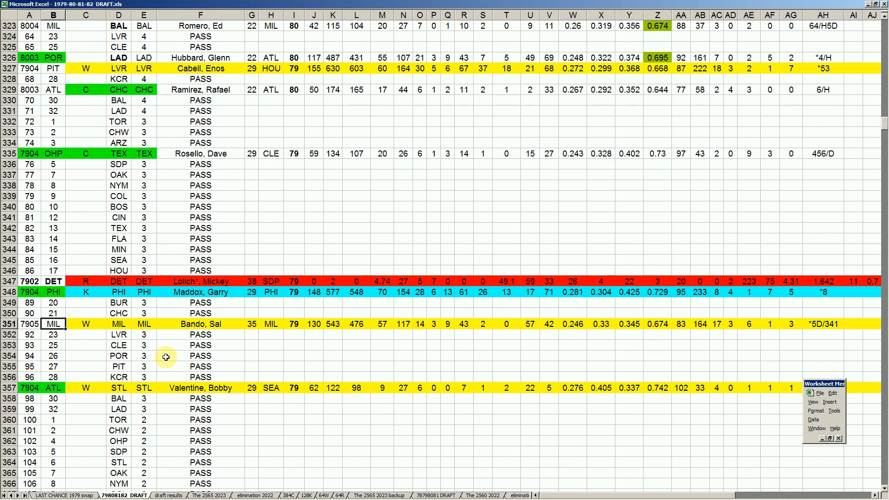
{"action": "left_click", "coordinate": [251, 324]}
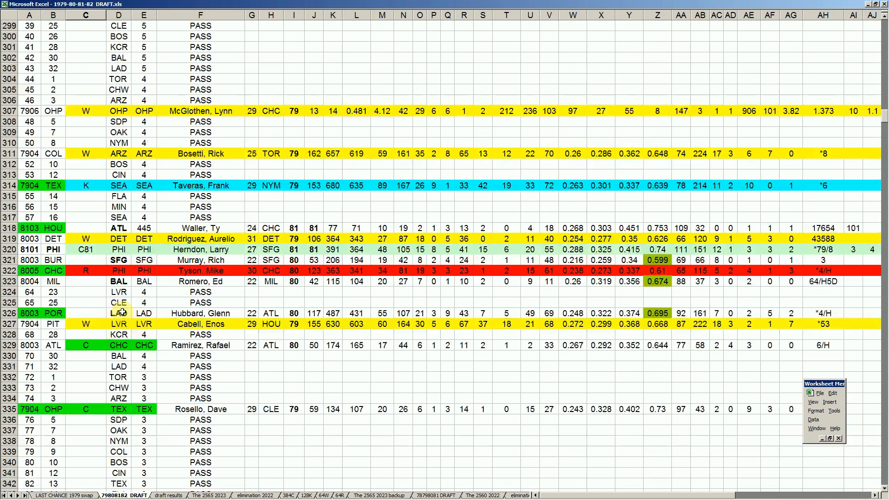
- Look back through the earlier picks up to row 261, check DET's player in row 319, and return to MIL's player in row 351
{"action": "scroll", "coordinate": [121, 312], "scroll_direction": "up", "scroll_amount": 2}
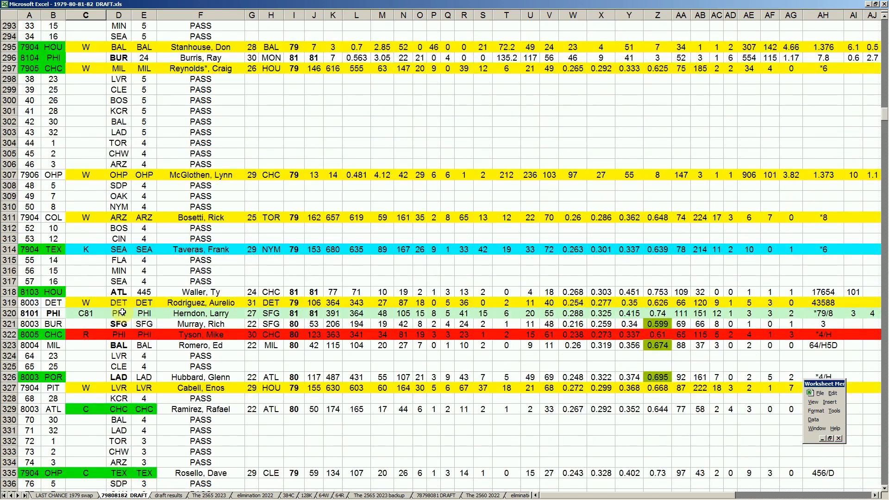
{"action": "scroll", "coordinate": [122, 312], "scroll_direction": "up", "scroll_amount": 6}
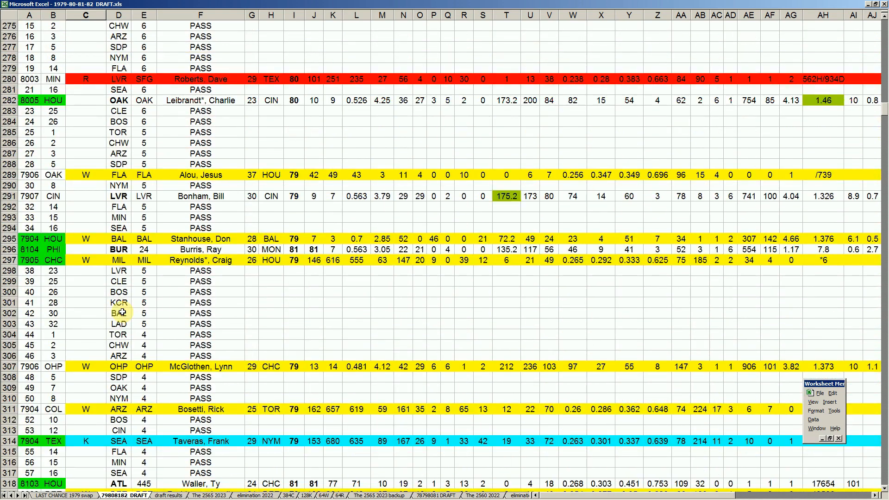
{"action": "scroll", "coordinate": [121, 313], "scroll_direction": "up", "scroll_amount": 3}
{"action": "scroll", "coordinate": [131, 301], "scroll_direction": "up", "scroll_amount": 2}
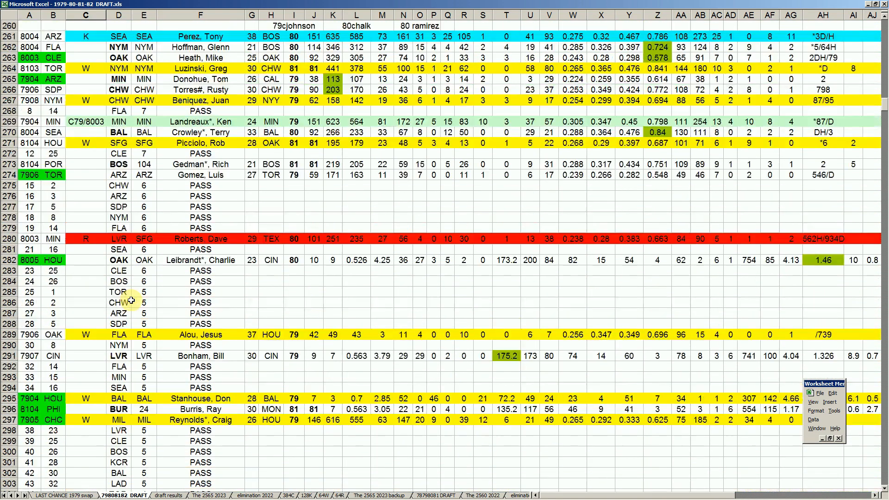
{"action": "scroll", "coordinate": [131, 301], "scroll_direction": "up", "scroll_amount": 2}
{"action": "scroll", "coordinate": [132, 301], "scroll_direction": "down", "scroll_amount": 10}
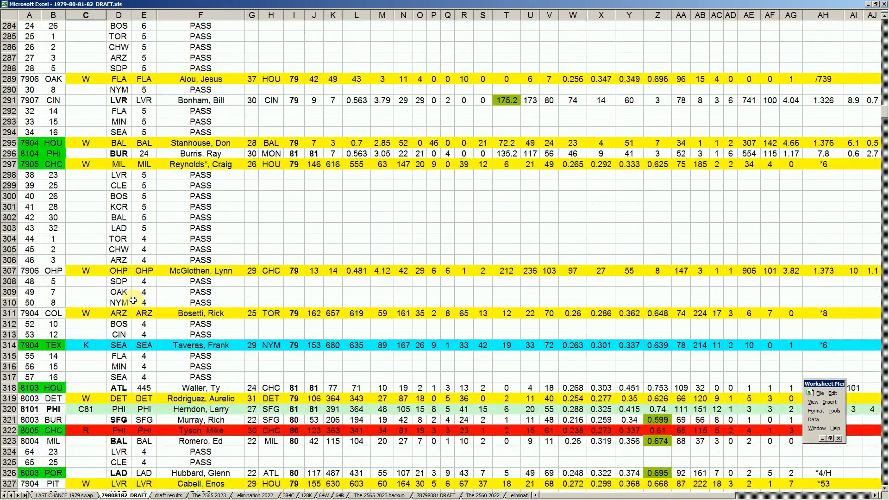
{"action": "left_click", "coordinate": [193, 398]}
{"action": "scroll", "coordinate": [204, 372], "scroll_direction": "down", "scroll_amount": 8}
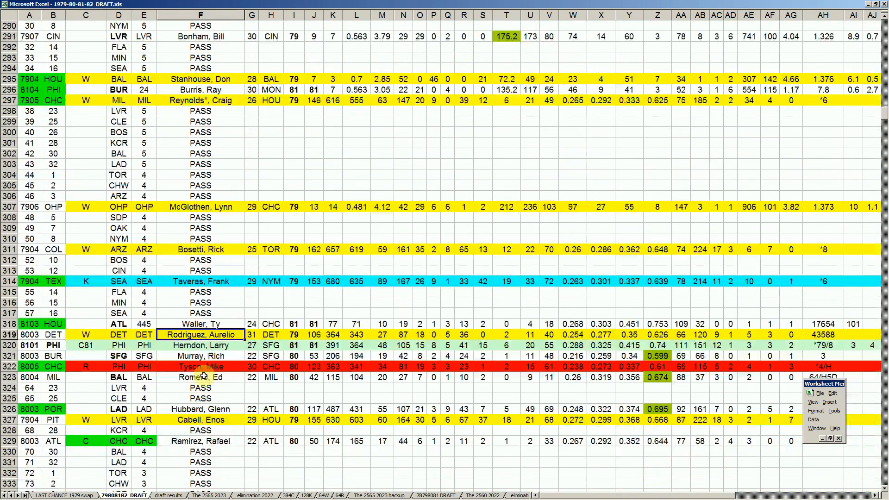
{"action": "scroll", "coordinate": [204, 371], "scroll_direction": "down", "scroll_amount": 5}
{"action": "left_click", "coordinate": [209, 326]}
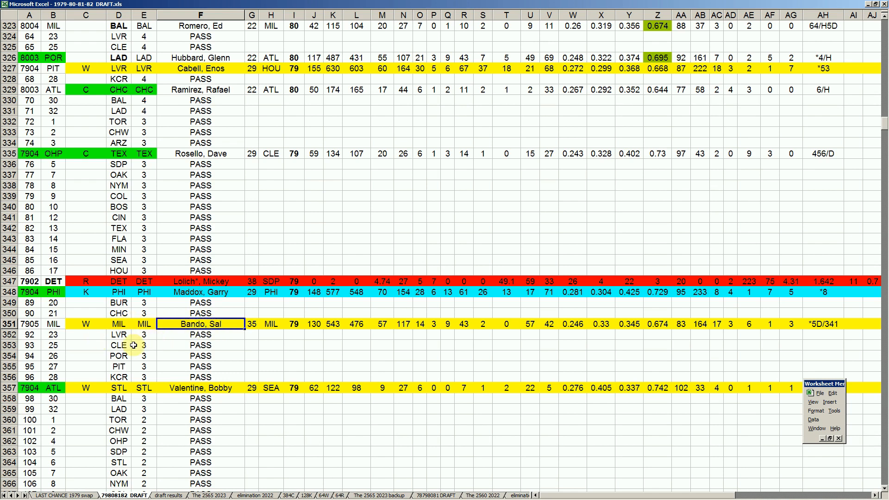
- Go through the consecutive passes from LVR in row 352 to KCR in row 356
{"action": "left_click", "coordinate": [193, 336]}
{"action": "left_click", "coordinate": [200, 347]}
{"action": "left_click", "coordinate": [199, 355]}
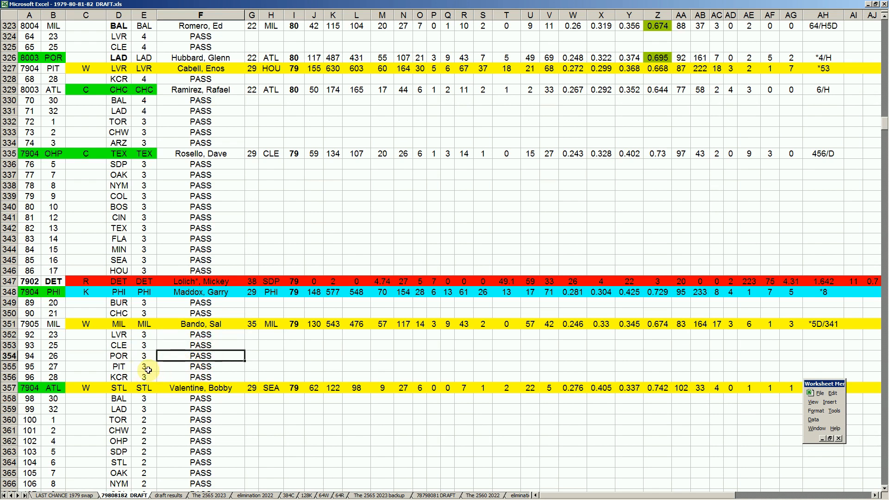
{"action": "left_click", "coordinate": [196, 366]}
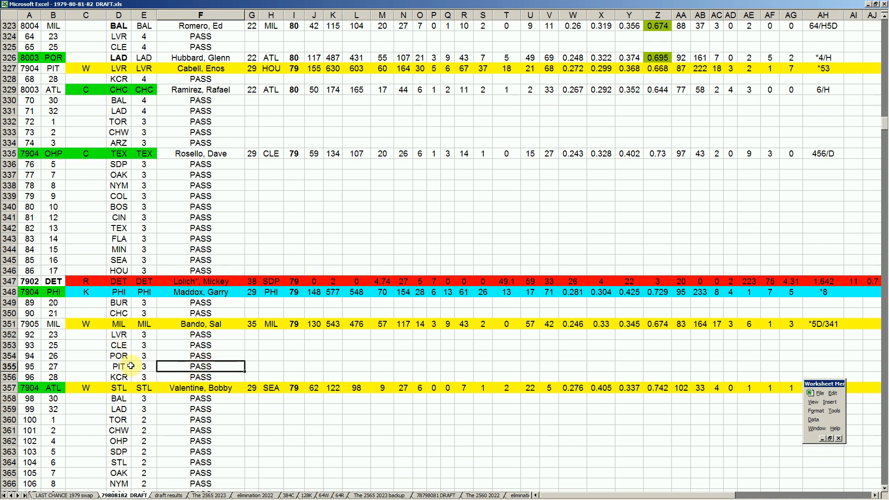
{"action": "left_click", "coordinate": [209, 377]}
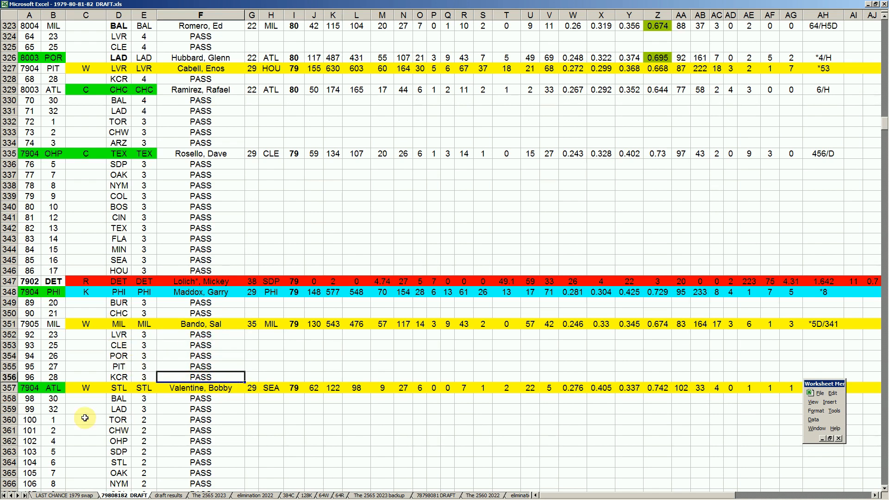
- Examine ATL's 7904 token pick in row 357, including the player and column Z statistic, and compare it with ATL's row 329 pick
{"action": "left_click", "coordinate": [53, 388]}
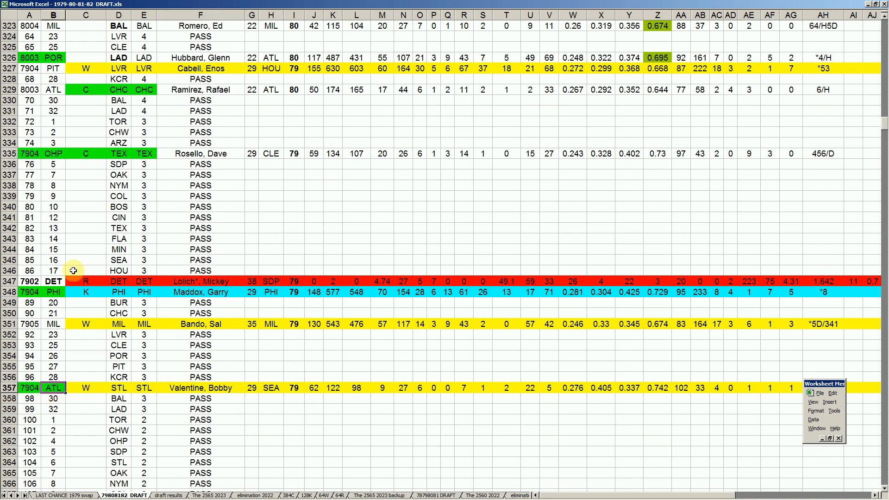
{"action": "left_click", "coordinate": [56, 91]}
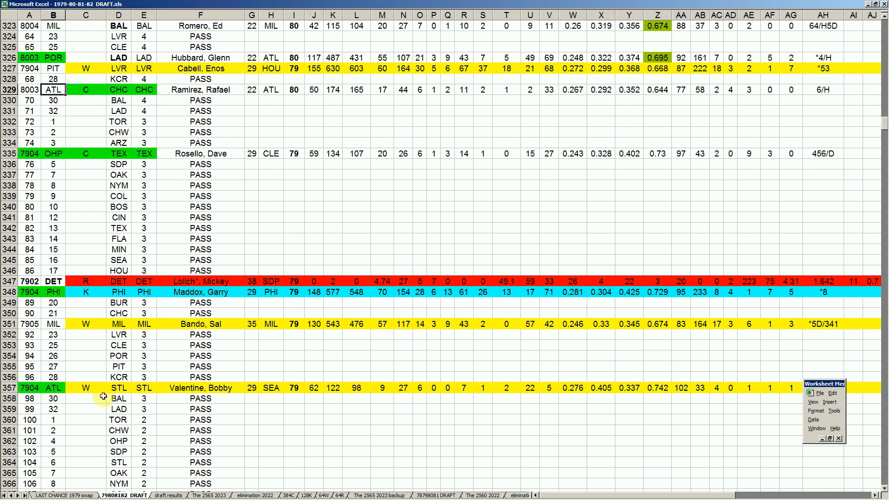
{"action": "left_click", "coordinate": [201, 388]}
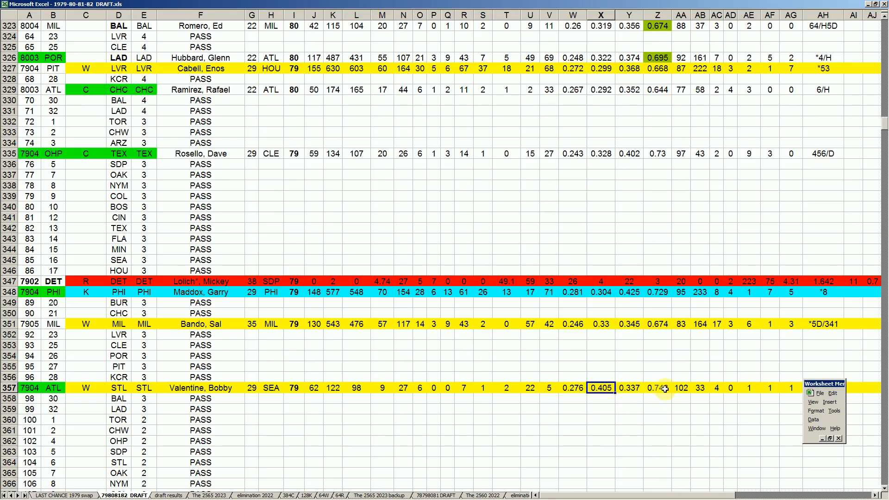
{"action": "left_click", "coordinate": [659, 388]}
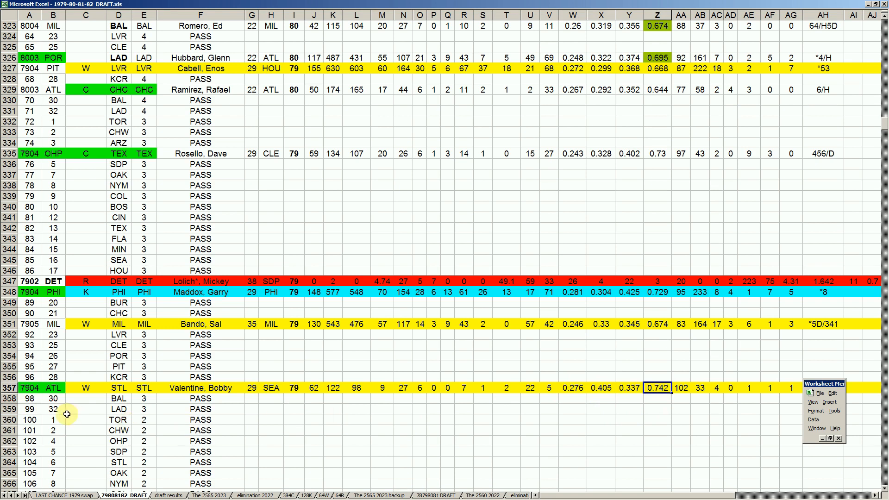
{"action": "left_click", "coordinate": [55, 388]}
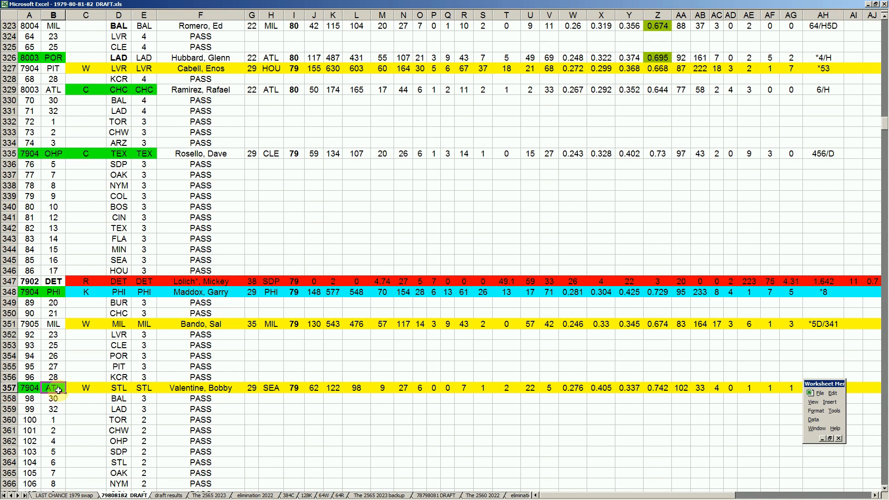
- Go through the consecutive passes from BAL in row 358 to HOU in row 374
{"action": "left_click", "coordinate": [116, 409]}
{"action": "scroll", "coordinate": [116, 409], "scroll_direction": "down", "scroll_amount": 5}
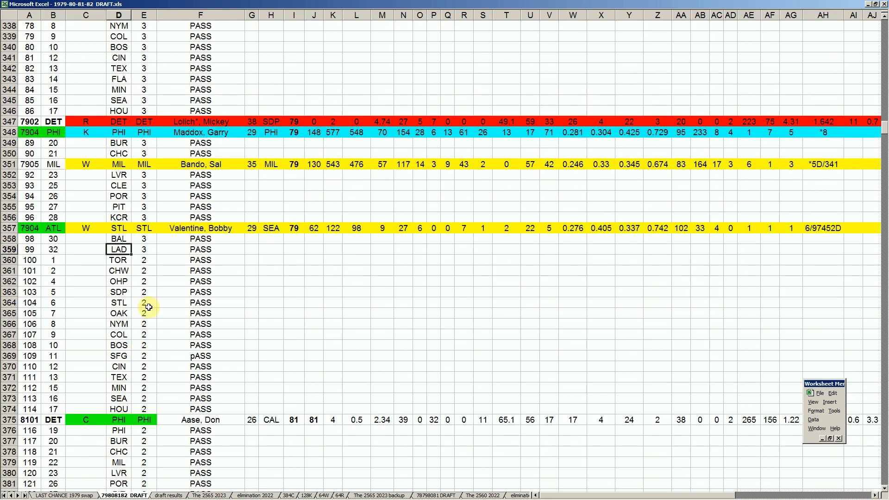
{"action": "scroll", "coordinate": [131, 283], "scroll_direction": "down", "scroll_amount": 2}
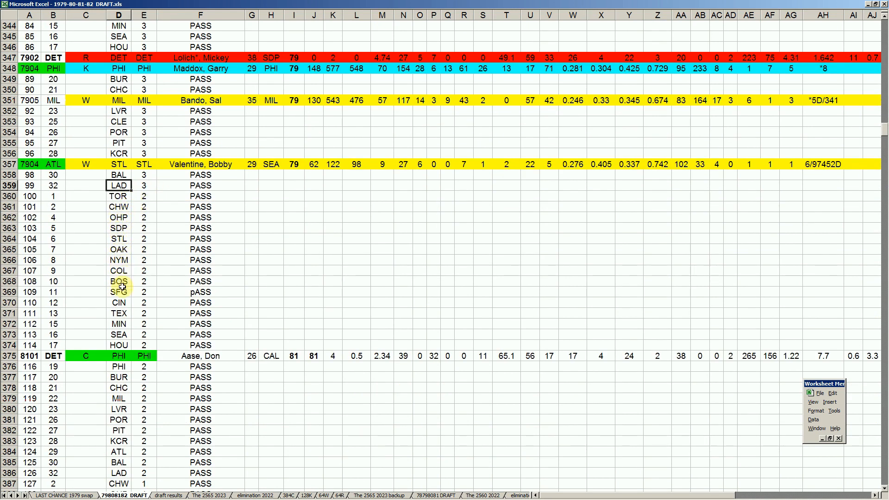
- Examine DET's 8101 token pick in row 375, including the player and column T statistic, and compare it with DET's row 347 pick
{"action": "left_click", "coordinate": [53, 355]}
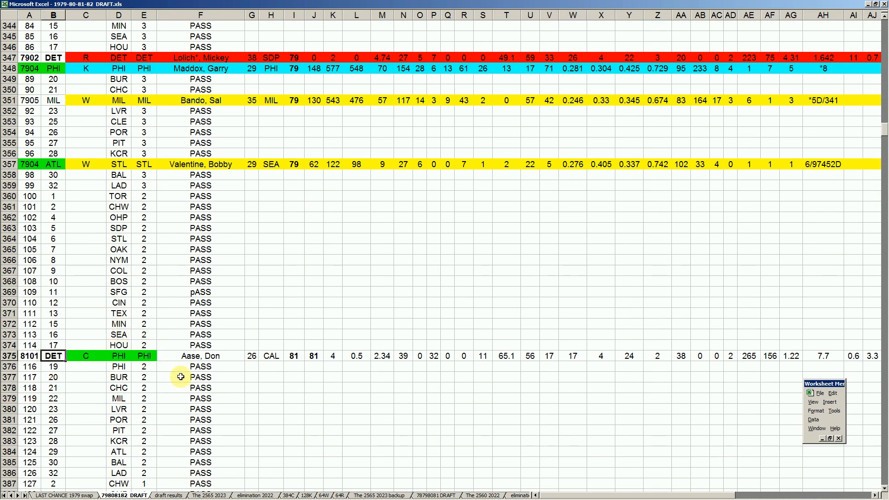
{"action": "left_click", "coordinate": [215, 360]}
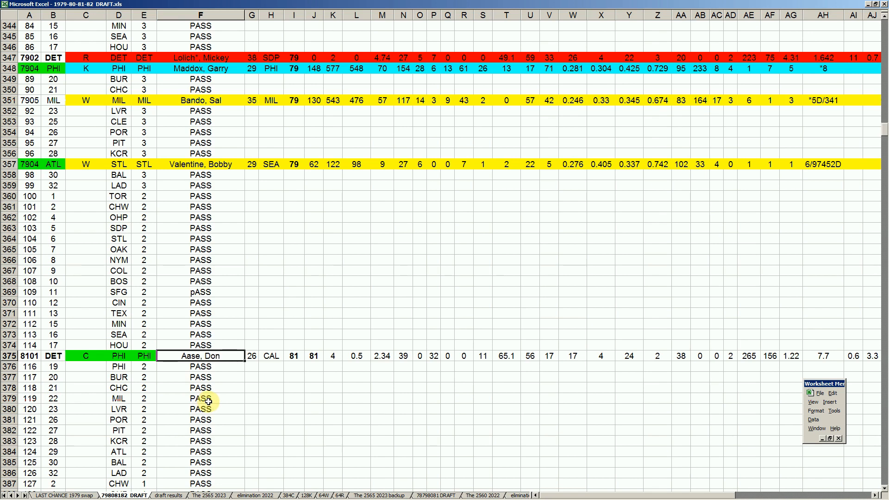
{"action": "left_click", "coordinate": [58, 356]}
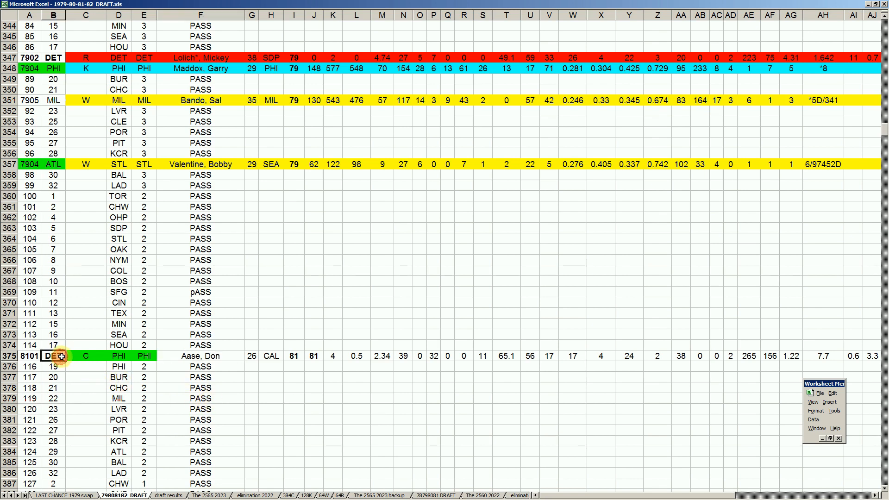
{"action": "left_click", "coordinate": [218, 356]}
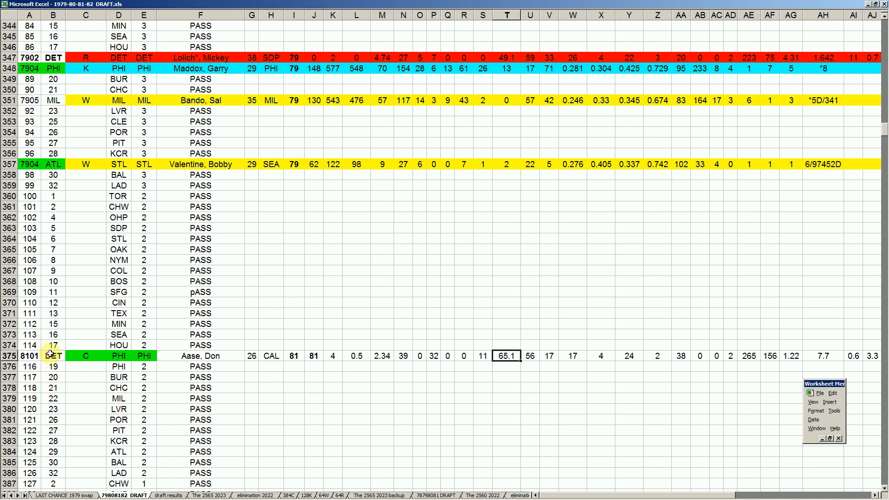
{"action": "left_click", "coordinate": [57, 358]}
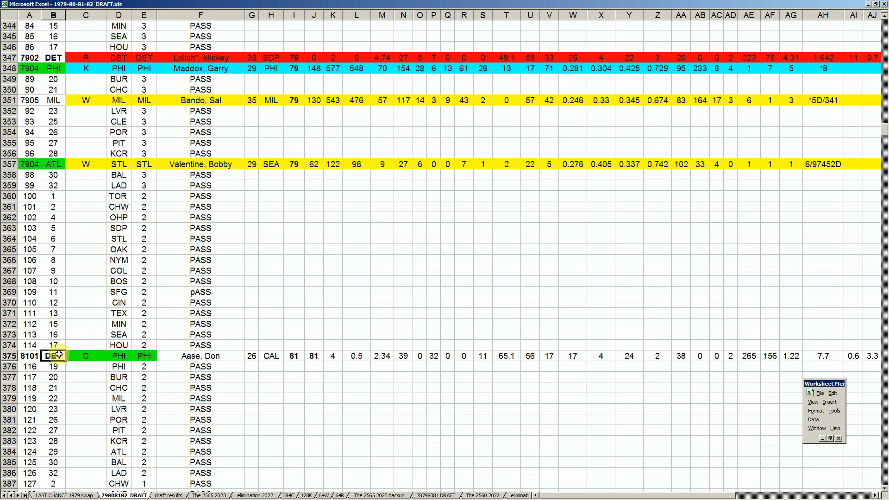
{"action": "left_click", "coordinate": [54, 60]}
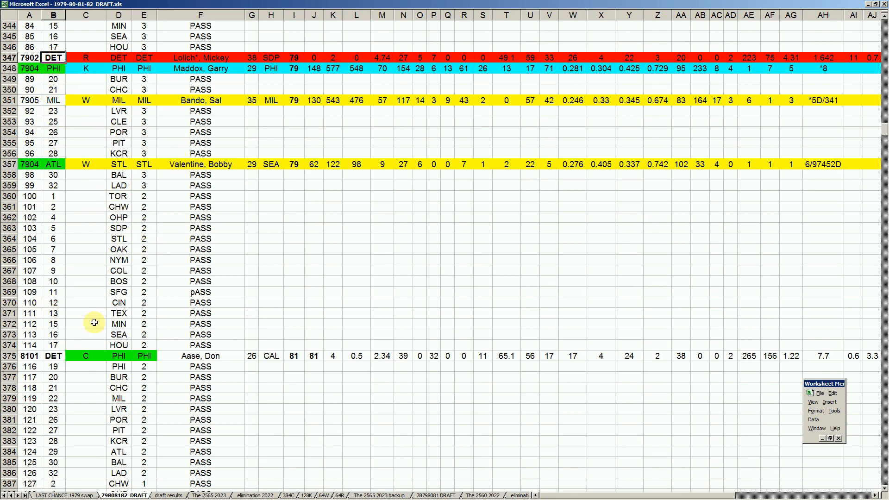
{"action": "left_click", "coordinate": [53, 356]}
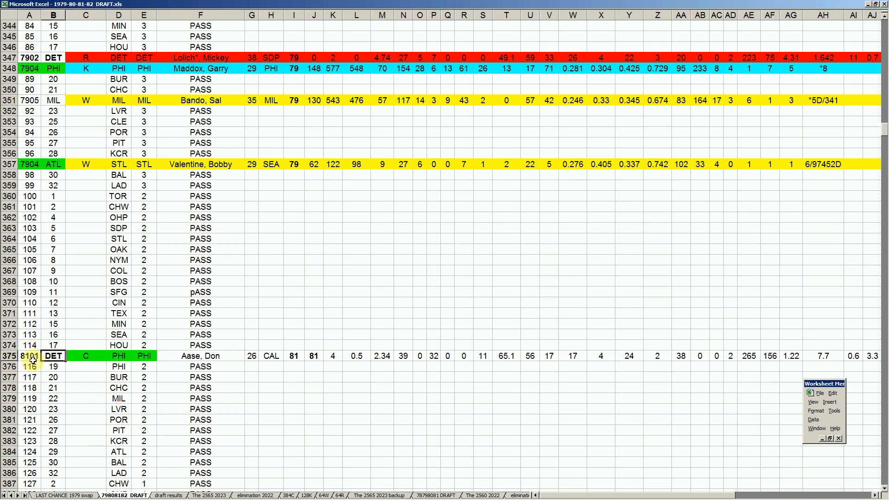
- Return to the random pick player list in rows 257 to 260
{"action": "left_click", "coordinate": [235, 281]}
{"action": "key", "text": "Page_Up"}
{"action": "key", "text": "Page_Up"}
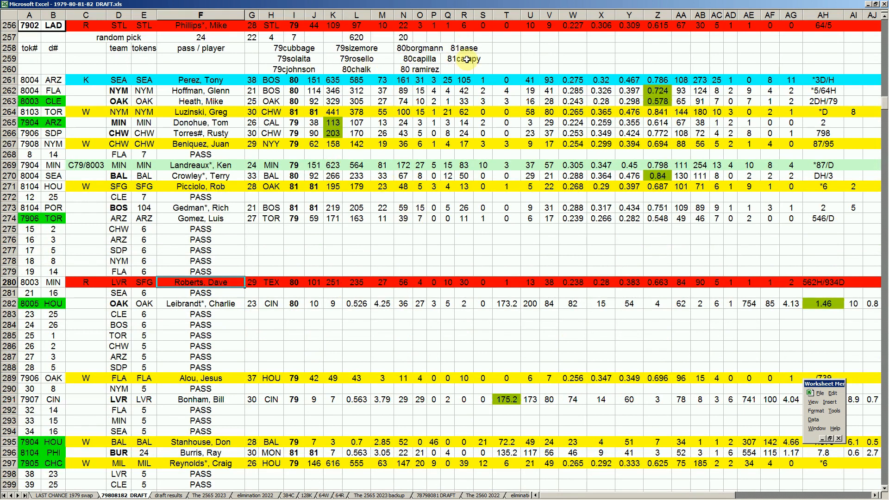
- Return from the random pick list to DET's 8101 token pick in row 375 and compare it again with DET's row 347 pick
{"action": "left_click", "coordinate": [463, 67]}
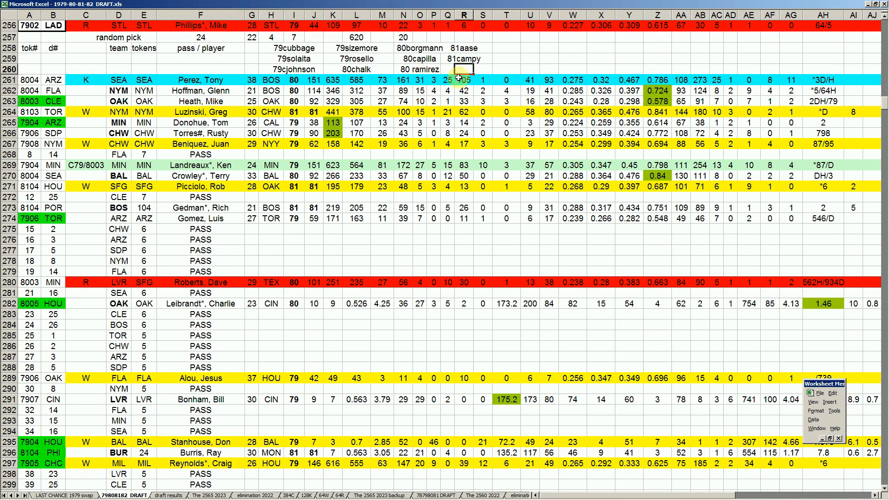
{"action": "left_click", "coordinate": [78, 435]}
{"action": "key", "text": "Page_Down"}
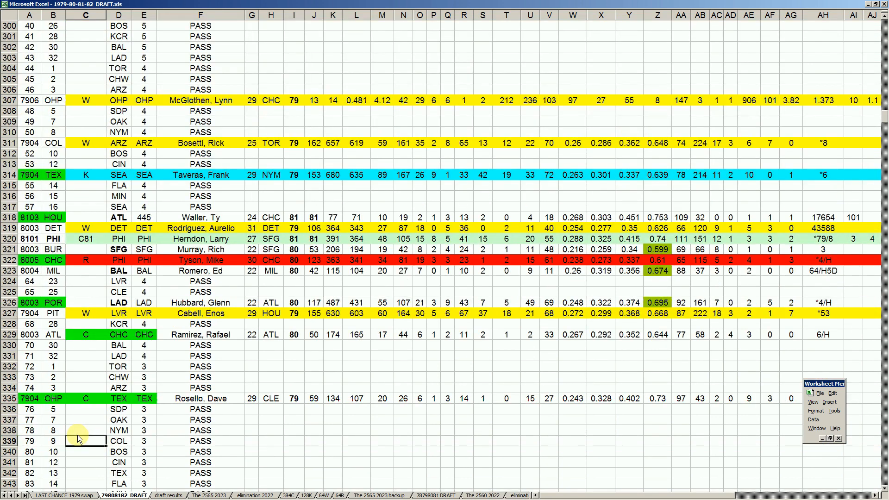
{"action": "scroll", "coordinate": [65, 436], "scroll_direction": "down", "scroll_amount": 8}
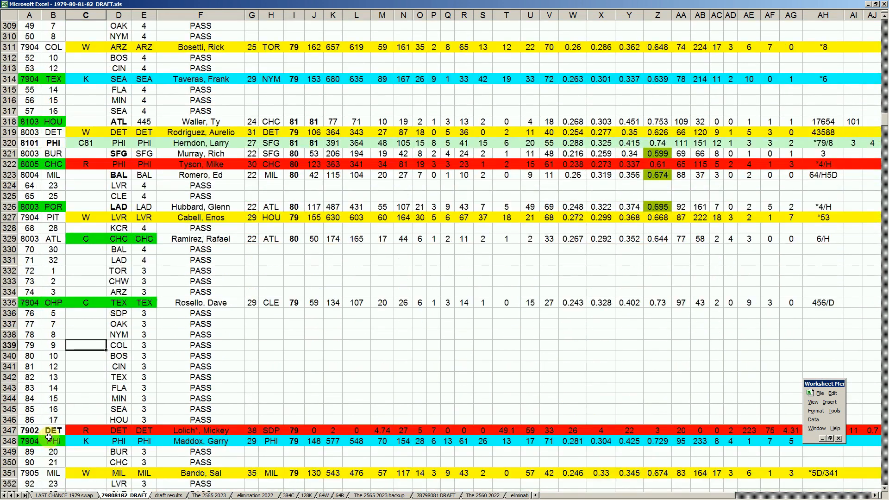
{"action": "scroll", "coordinate": [48, 438], "scroll_direction": "down", "scroll_amount": 4}
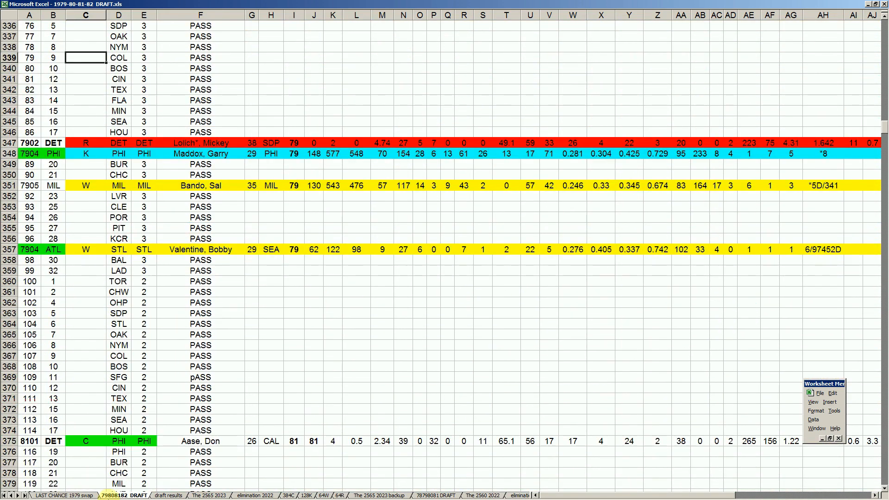
{"action": "left_click", "coordinate": [54, 440]}
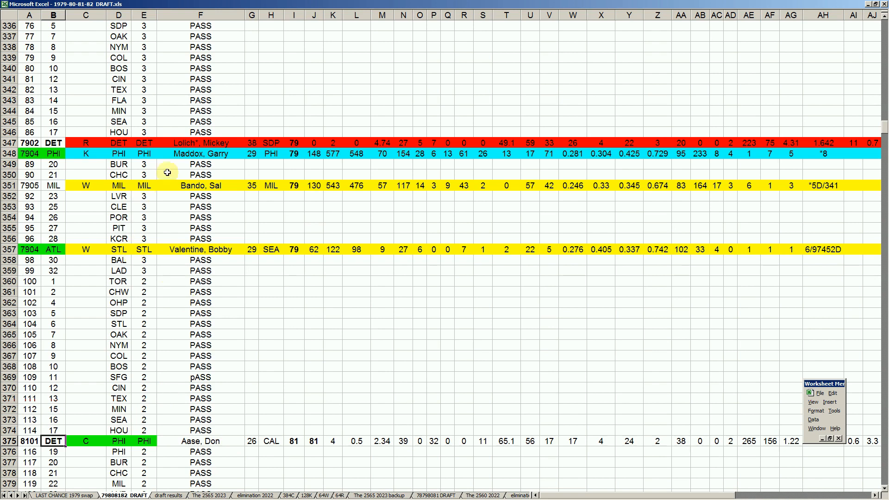
{"action": "left_click", "coordinate": [202, 143]}
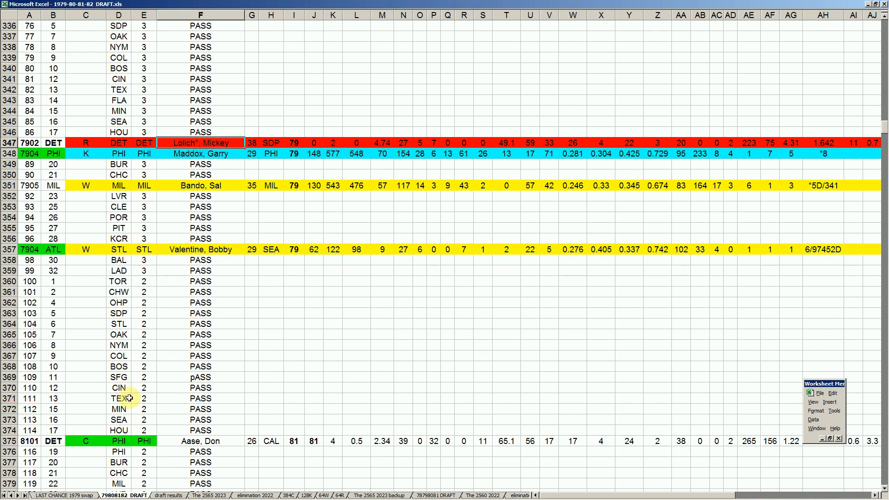
{"action": "left_click", "coordinate": [53, 441]}
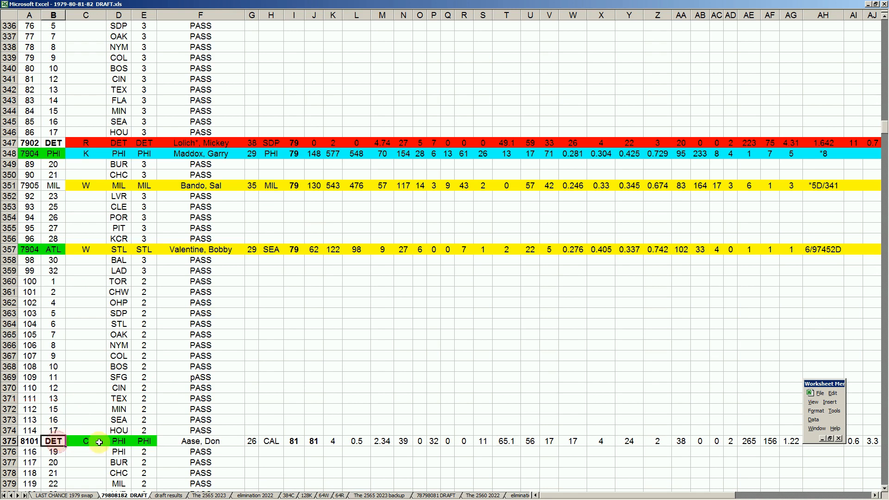
- Go through the consecutive passes from PHI in row 376 to BAL in row 405
{"action": "scroll", "coordinate": [100, 434], "scroll_direction": "down", "scroll_amount": 4}
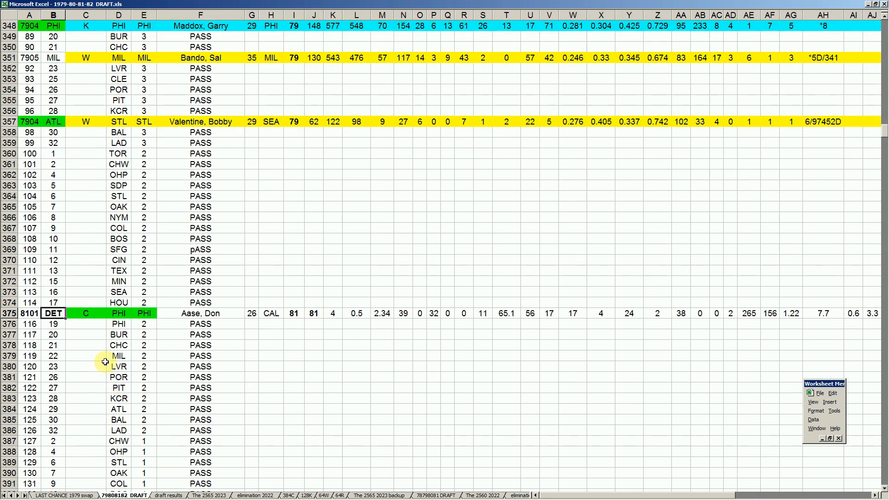
{"action": "scroll", "coordinate": [108, 361], "scroll_direction": "down", "scroll_amount": 3}
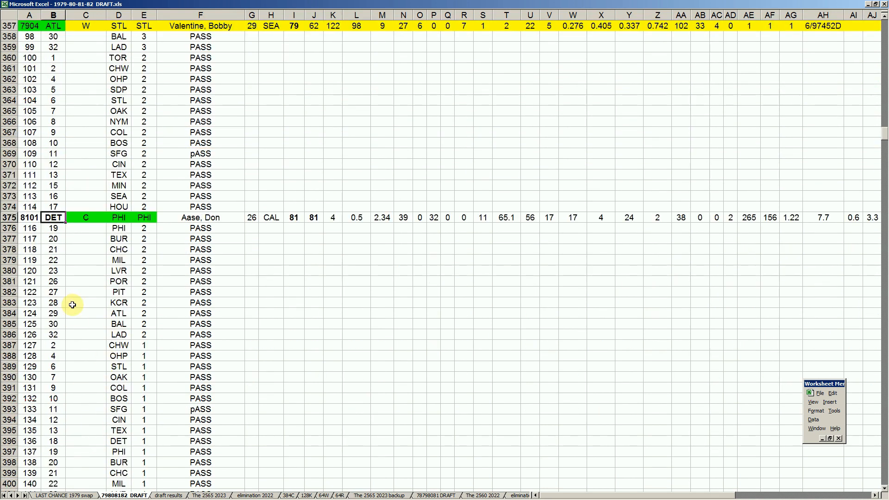
{"action": "left_click", "coordinate": [199, 280]}
{"action": "scroll", "coordinate": [174, 359], "scroll_direction": "down", "scroll_amount": 2}
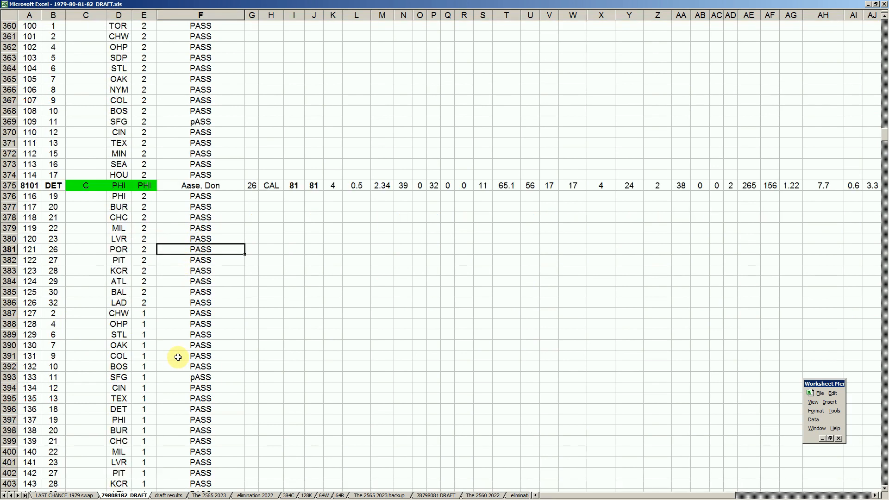
{"action": "left_click", "coordinate": [203, 291]}
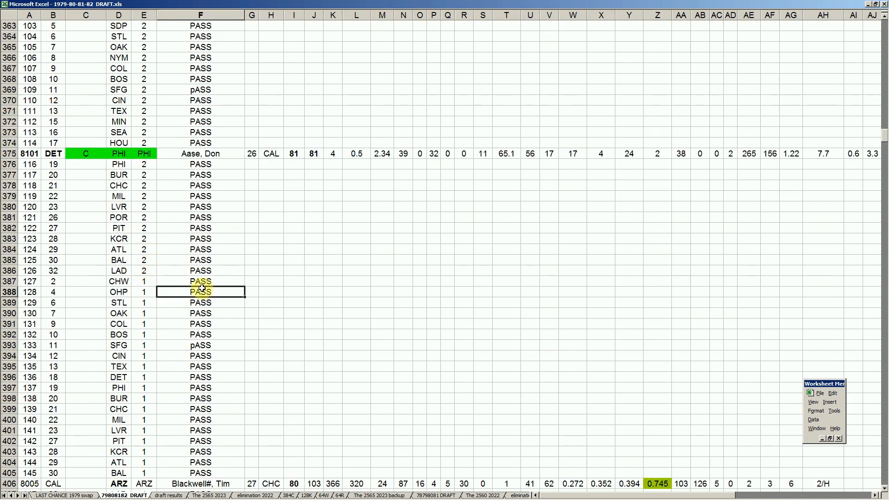
{"action": "scroll", "coordinate": [203, 292], "scroll_direction": "down", "scroll_amount": 2}
{"action": "scroll", "coordinate": [200, 292], "scroll_direction": "down", "scroll_amount": 3}
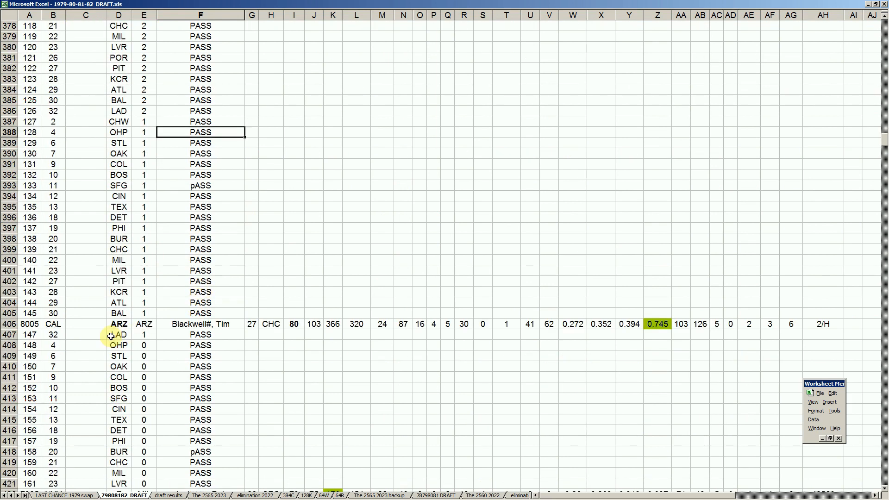
- Examine CAL's 8005 token pick in row 406 and look back through the earlier token picks for comparison
{"action": "left_click", "coordinate": [59, 324]}
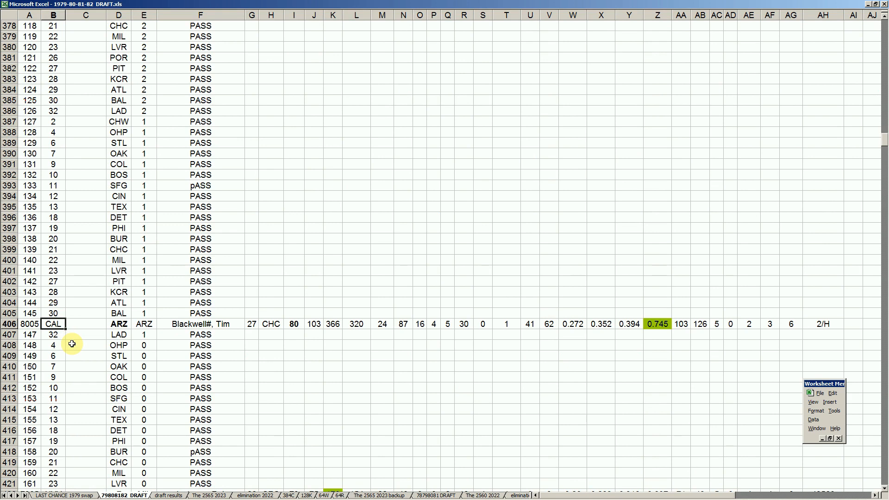
{"action": "left_click", "coordinate": [37, 323]}
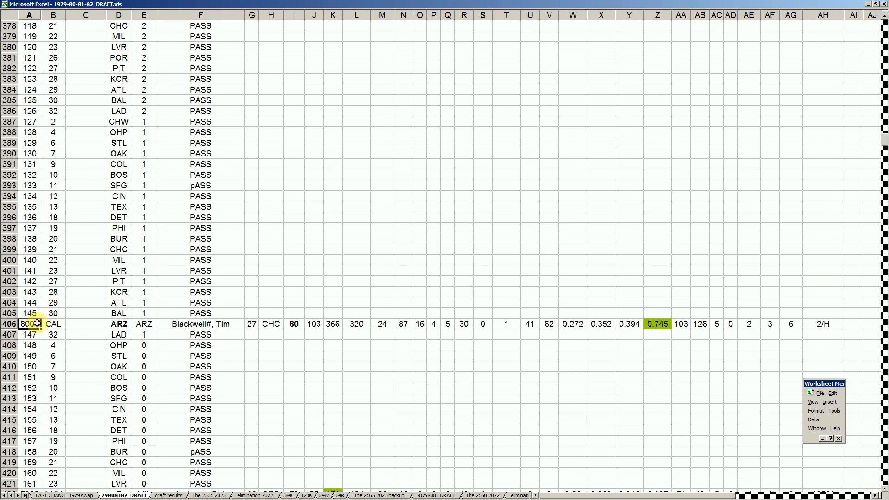
{"action": "scroll", "coordinate": [88, 307], "scroll_direction": "up", "scroll_amount": 2}
{"action": "left_click", "coordinate": [109, 238]}
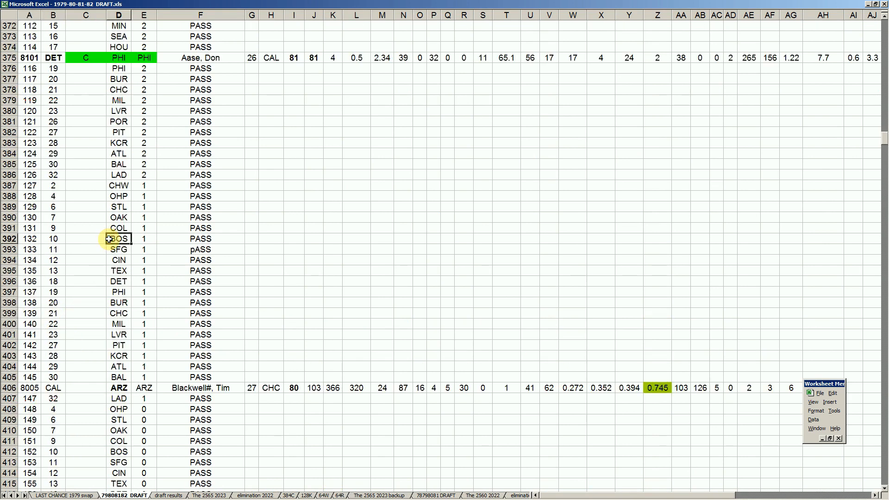
{"action": "key", "text": "Page_Up"}
{"action": "key", "text": "Page_Up"}
{"action": "key", "text": "Page_Up"}
{"action": "key", "text": "Page_Down"}
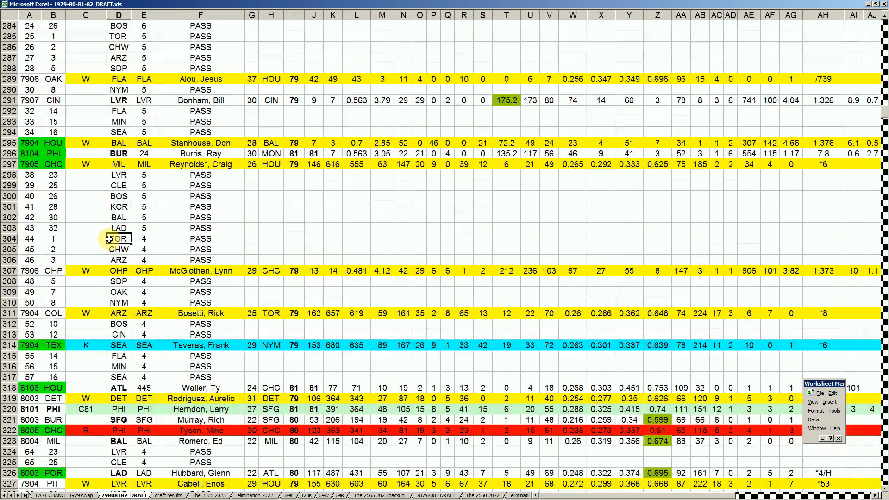
{"action": "key", "text": "Page_Down"}
{"action": "key", "text": "Page_Down"}
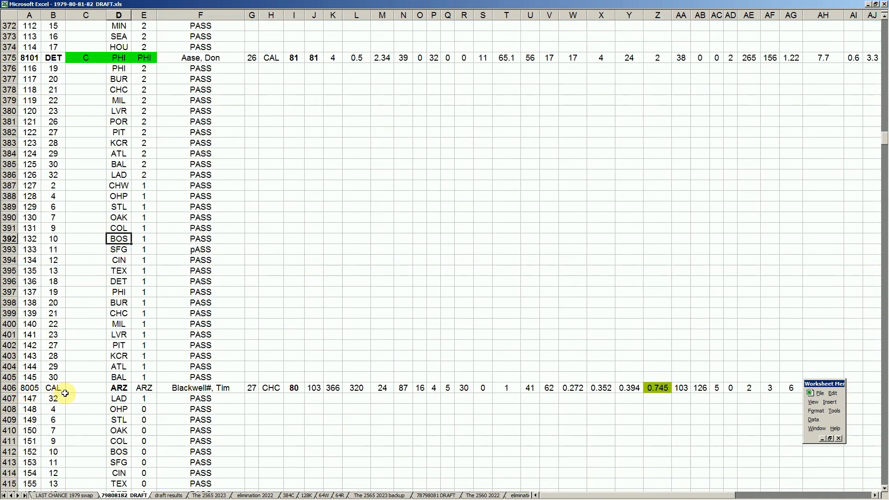
{"action": "left_click", "coordinate": [35, 390]}
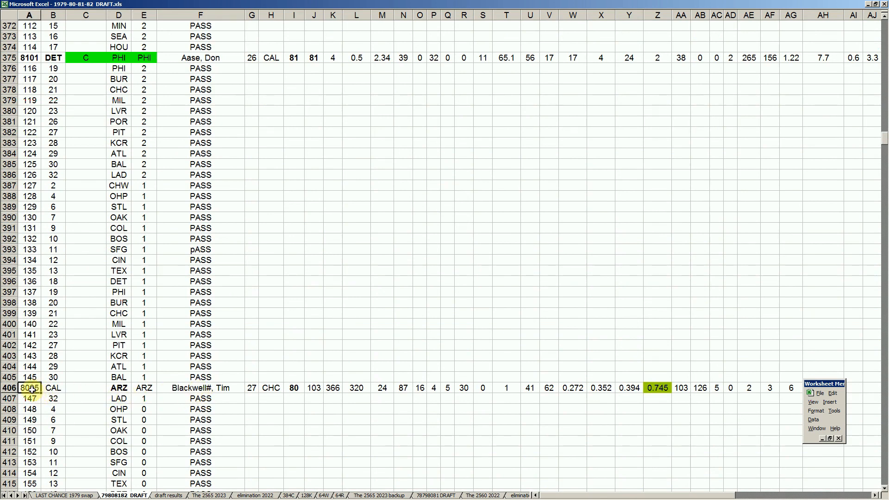
{"action": "left_click", "coordinate": [224, 389]}
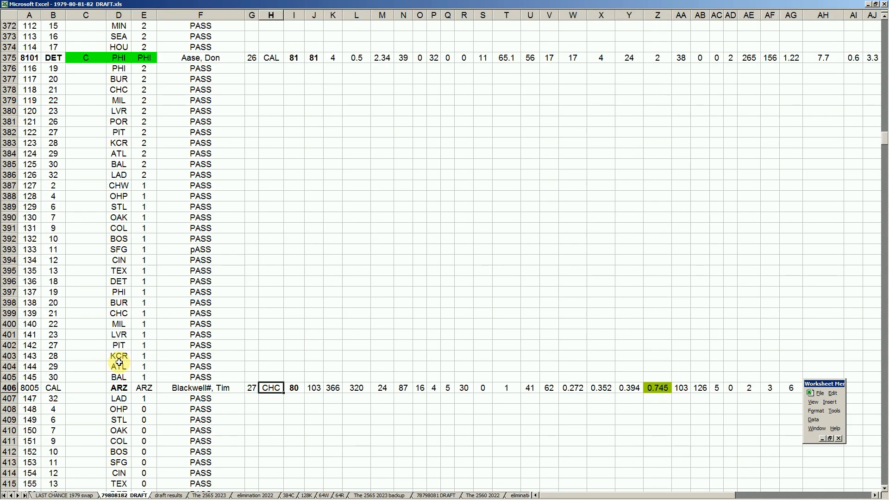
- Review the player and column I year of ATL's 7904 pick in row 357 and the earlier picks back to row 321
{"action": "scroll", "coordinate": [119, 362], "scroll_direction": "up", "scroll_amount": 9}
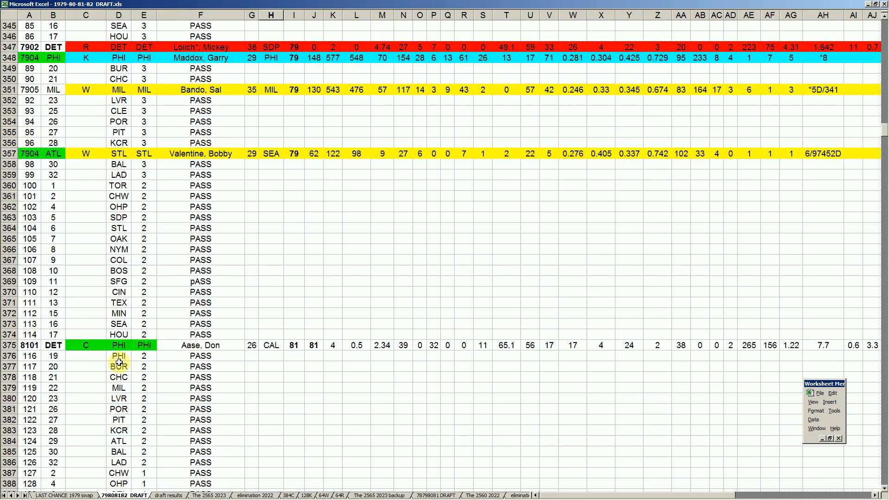
{"action": "left_click", "coordinate": [221, 153]}
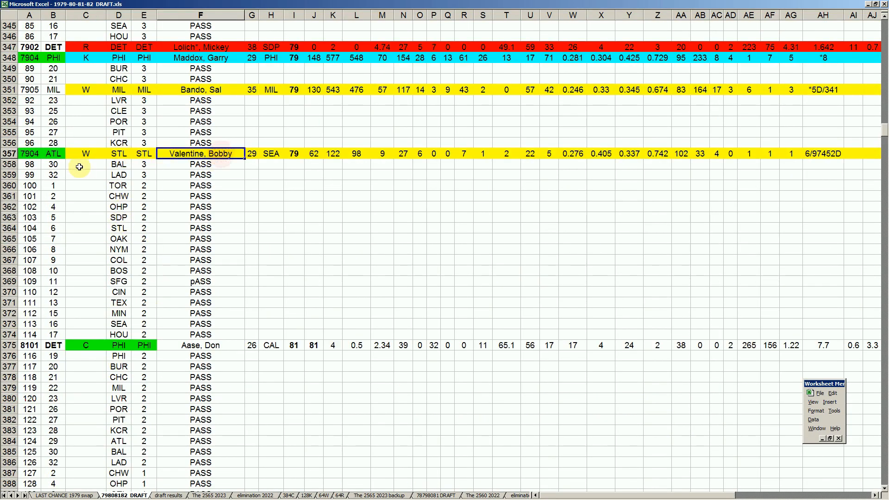
{"action": "left_click", "coordinate": [298, 154]}
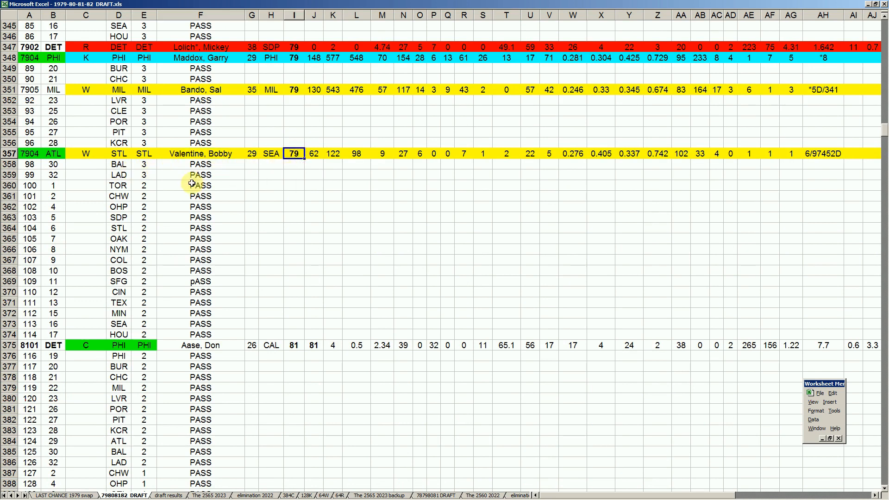
{"action": "scroll", "coordinate": [193, 196], "scroll_direction": "up", "scroll_amount": 1}
{"action": "scroll", "coordinate": [193, 195], "scroll_direction": "up", "scroll_amount": 1}
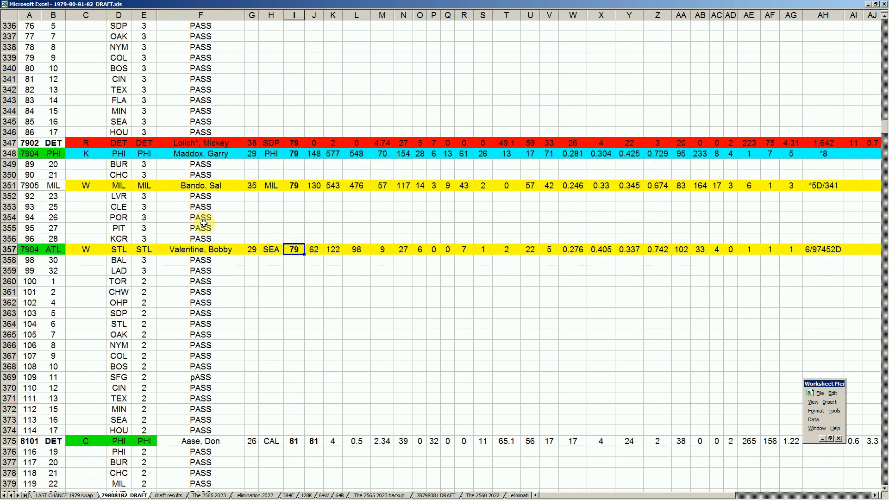
{"action": "scroll", "coordinate": [200, 222], "scroll_direction": "up", "scroll_amount": 5}
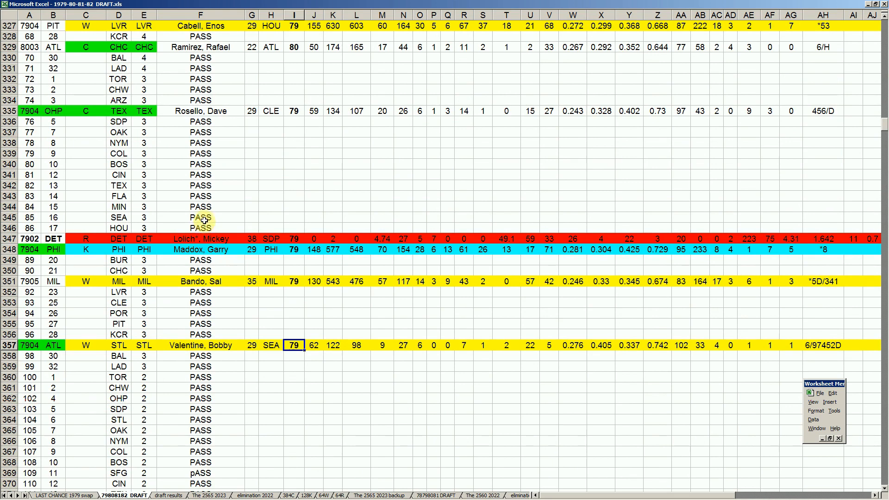
{"action": "scroll", "coordinate": [197, 201], "scroll_direction": "up", "scroll_amount": 4}
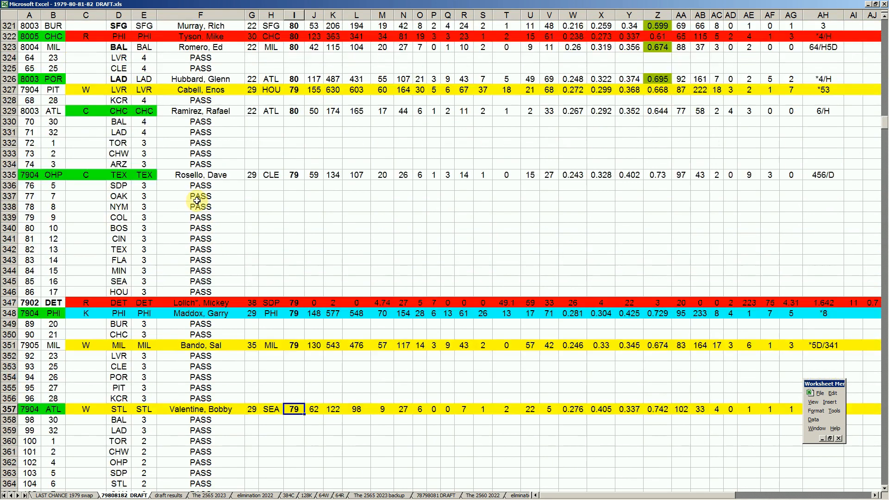
{"action": "scroll", "coordinate": [197, 201], "scroll_direction": "down", "scroll_amount": 16}
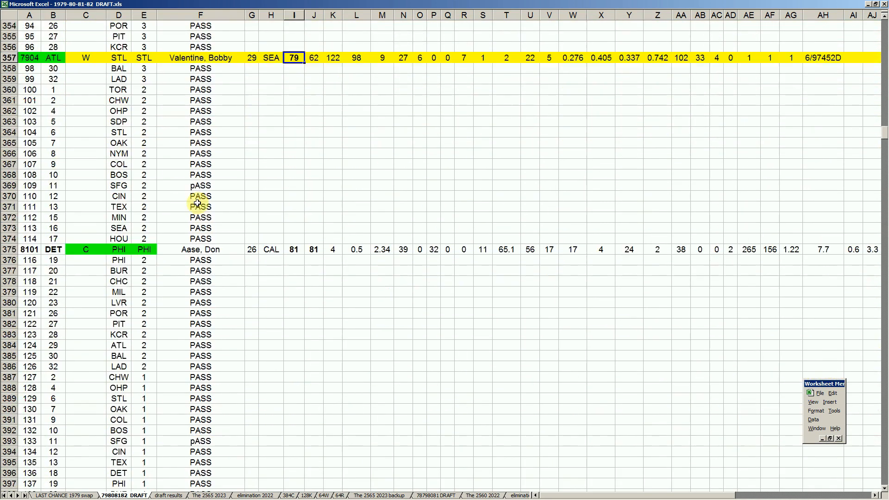
{"action": "scroll", "coordinate": [197, 203], "scroll_direction": "down", "scroll_amount": 3}
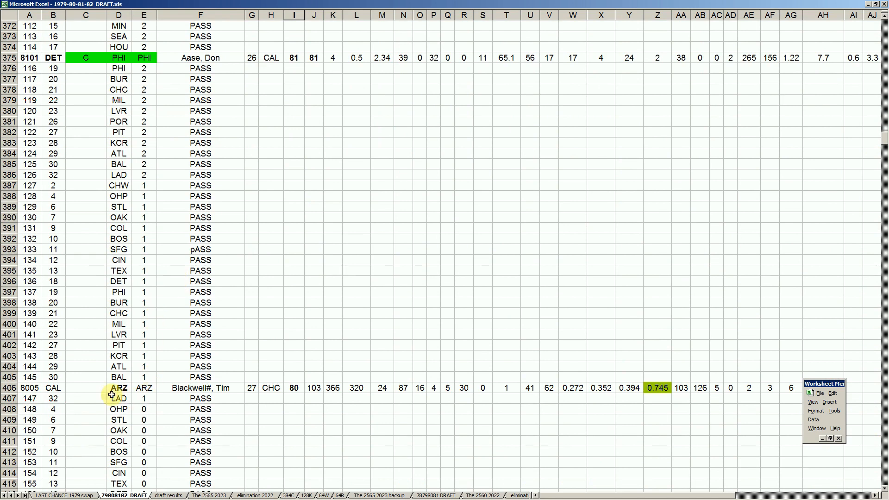
- Check the column W and Z statistics of CAL's 8005 pick in row 406 and the draft number of the following pass
{"action": "left_click", "coordinate": [62, 390]}
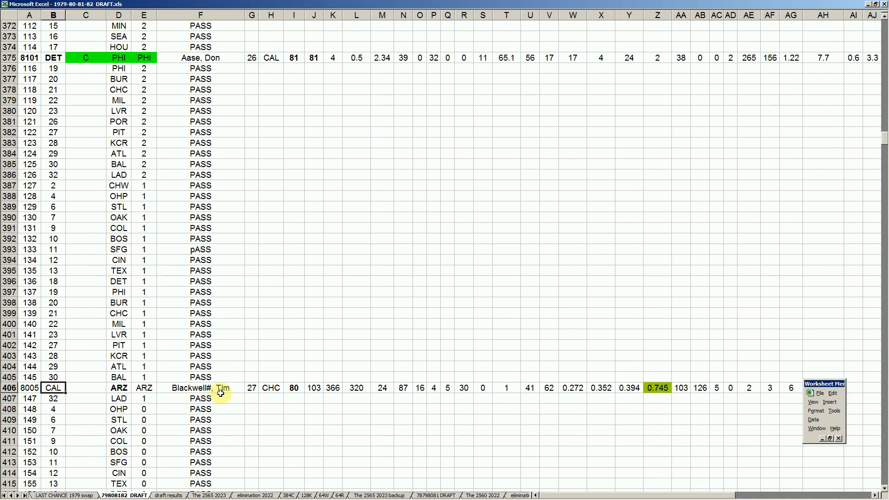
{"action": "left_click", "coordinate": [573, 388]}
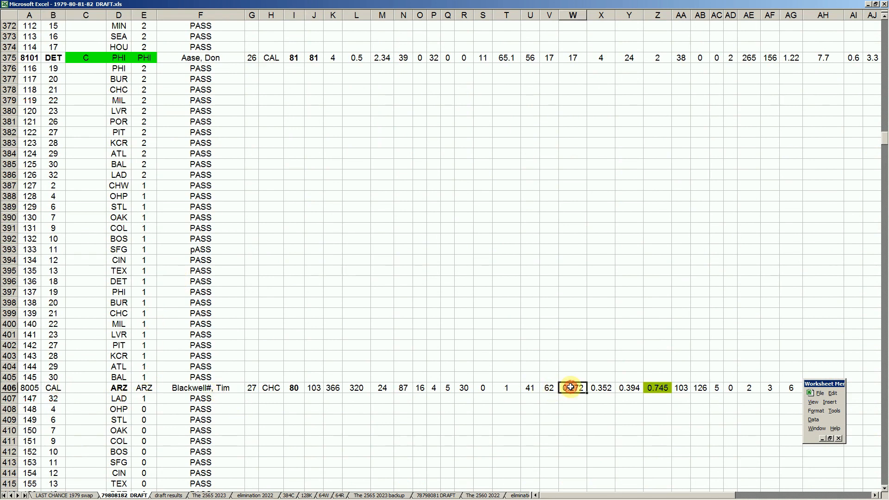
{"action": "left_click", "coordinate": [665, 388]}
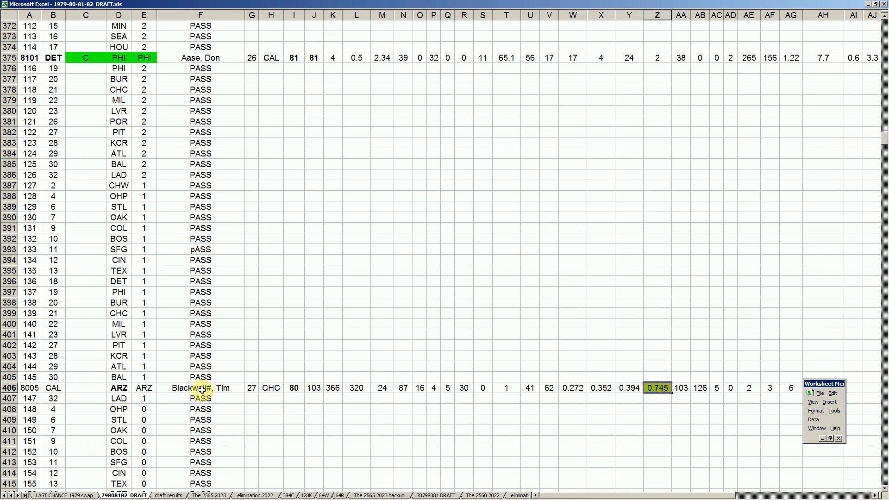
{"action": "left_click", "coordinate": [56, 387]}
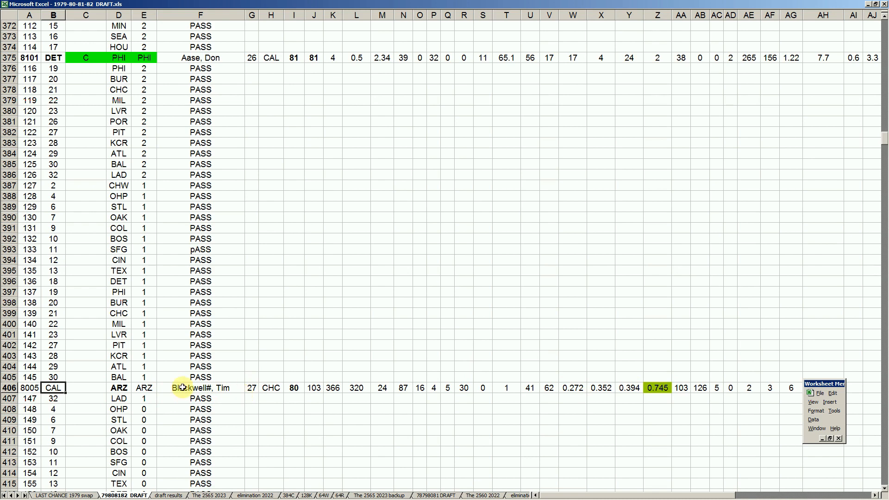
{"action": "left_click", "coordinate": [61, 399]}
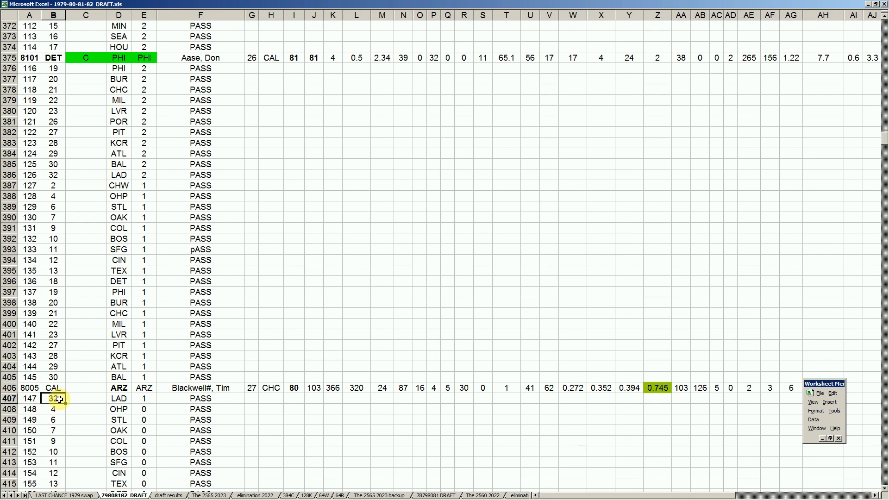
{"action": "left_click", "coordinate": [54, 388]}
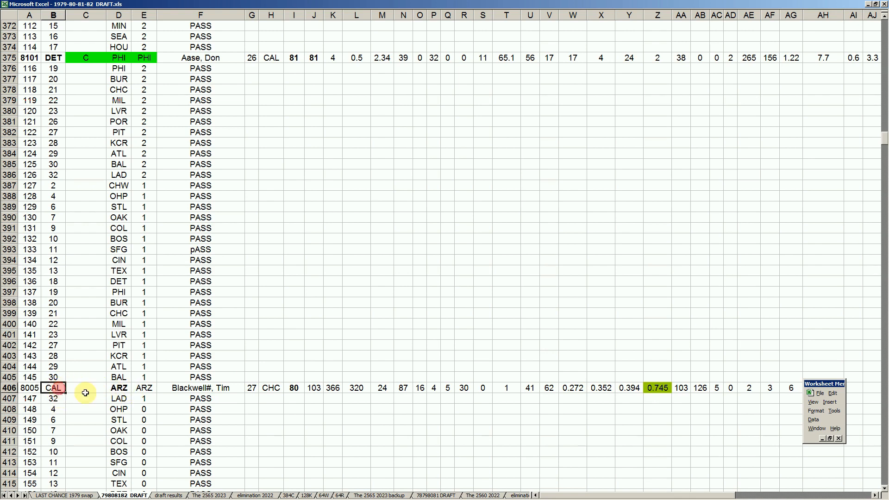
- Go through the passes from OHP in row 408 to LVR in row 421, up to the player of NYY's 7905 pick in row 422
{"action": "left_click", "coordinate": [145, 409]}
{"action": "scroll", "coordinate": [150, 407], "scroll_direction": "down", "scroll_amount": 1}
{"action": "scroll", "coordinate": [157, 364], "scroll_direction": "down", "scroll_amount": 4}
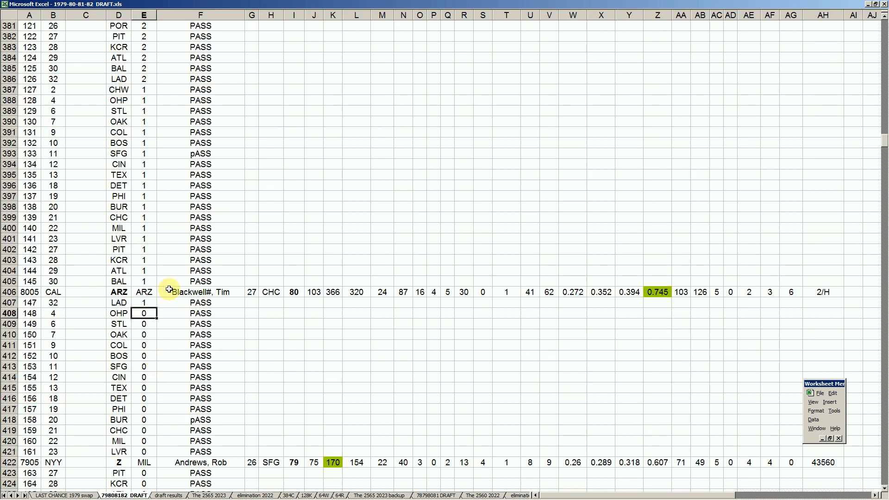
{"action": "left_click", "coordinate": [206, 401]}
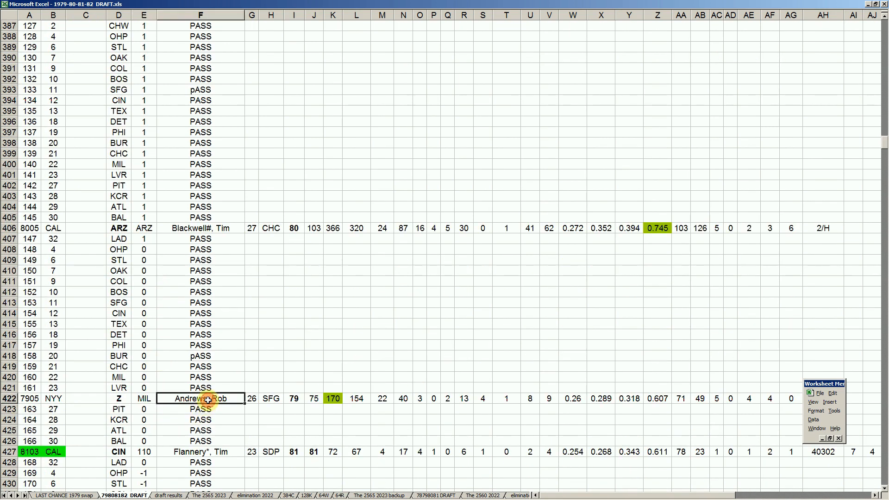
- Review the team and player of NYY's 7905 pick in row 422 and of CAL's 8103 pick in row 427
{"action": "left_click", "coordinate": [60, 400]}
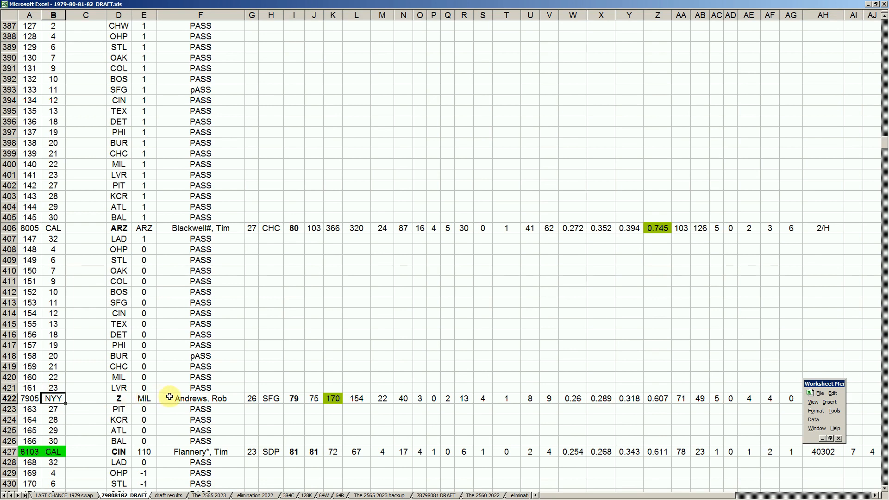
{"action": "left_click", "coordinate": [195, 399]}
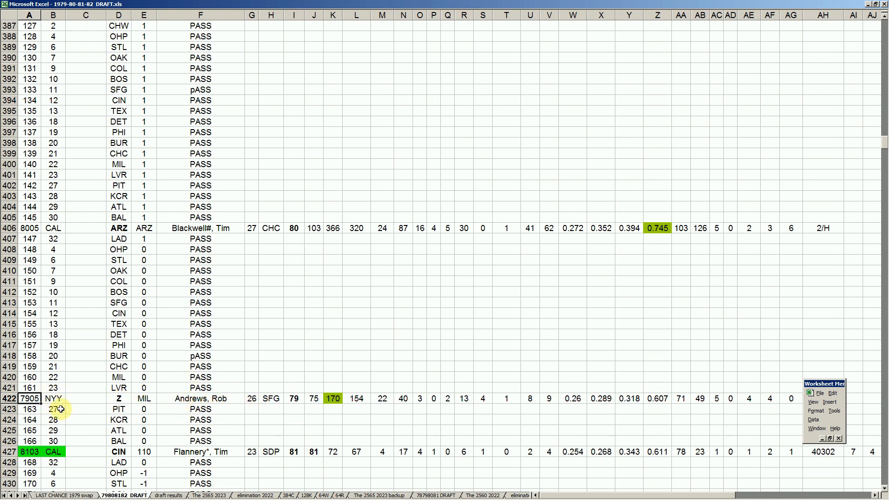
{"action": "left_click", "coordinate": [58, 452]}
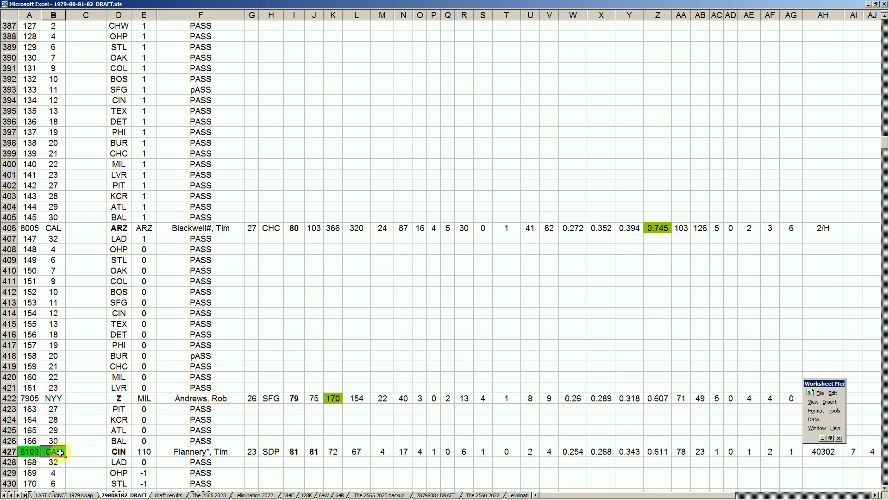
{"action": "scroll", "coordinate": [112, 422], "scroll_direction": "down", "scroll_amount": 1}
{"action": "scroll", "coordinate": [112, 422], "scroll_direction": "down", "scroll_amount": 1}
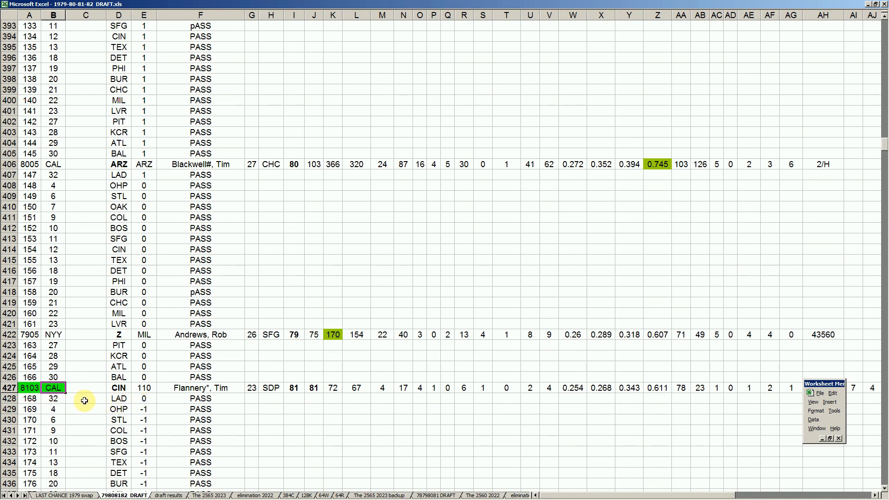
{"action": "left_click", "coordinate": [208, 390]}
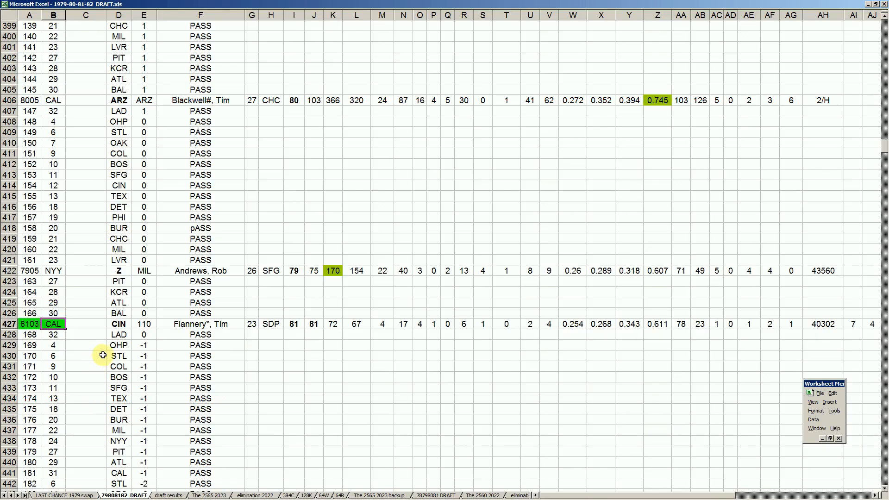
- Go through the remaining passes from LAD in row 428 to NYY in row 452
{"action": "scroll", "coordinate": [103, 355], "scroll_direction": "down", "scroll_amount": 5}
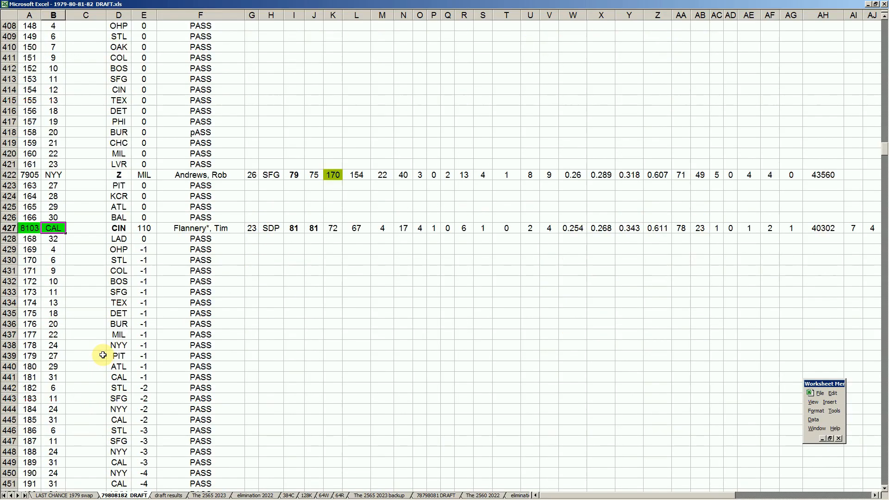
{"action": "scroll", "coordinate": [176, 308], "scroll_direction": "down", "scroll_amount": 3}
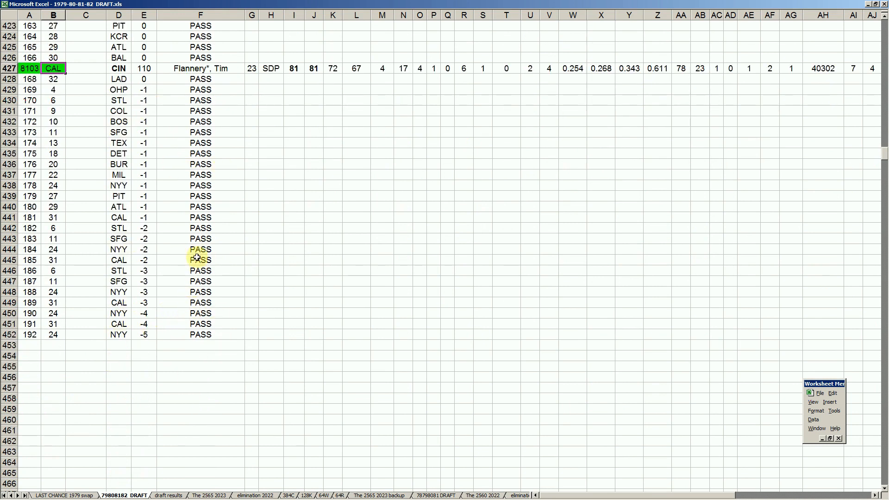
{"action": "left_click", "coordinate": [202, 272]}
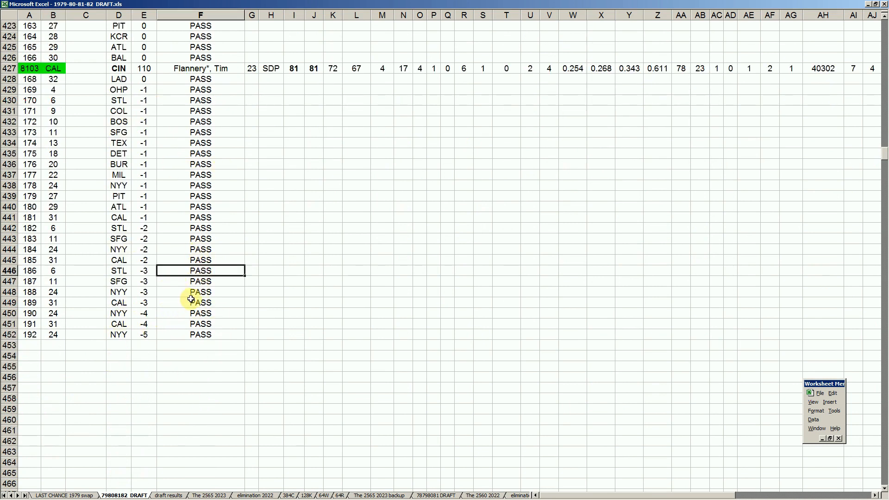
- Look back at the full rows of the last two token picks, rows 422 and 427
{"action": "scroll", "coordinate": [190, 299], "scroll_direction": "up", "scroll_amount": 2}
{"action": "scroll", "coordinate": [191, 299], "scroll_direction": "up", "scroll_amount": 2}
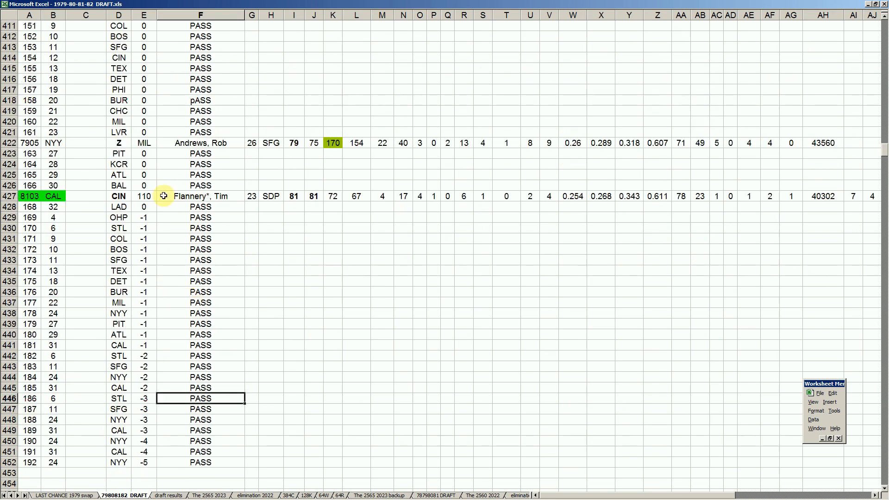
{"action": "left_click", "coordinate": [10, 144]}
{"action": "left_click", "coordinate": [13, 195]}
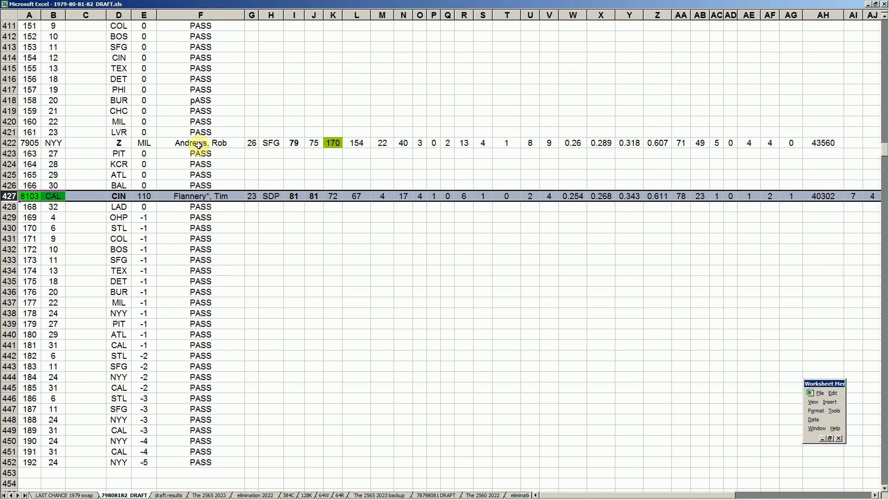
- Return to the start of the token picks at row 261 and review the player of CLE's 8003 pick in row 263
{"action": "left_click", "coordinate": [204, 131]}
{"action": "key", "text": "Page_Up"}
{"action": "key", "text": "Page_Up"}
{"action": "key", "text": "Page_Up"}
{"action": "key", "text": "Page_Up"}
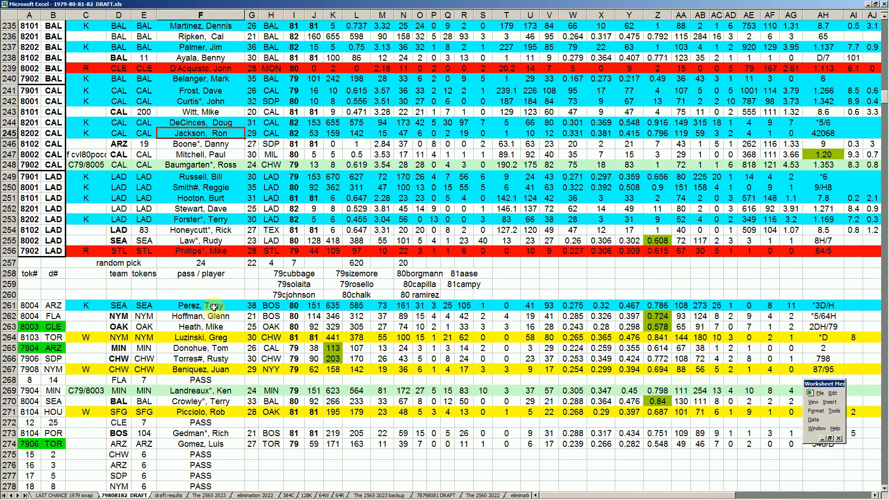
{"action": "left_click", "coordinate": [215, 326]}
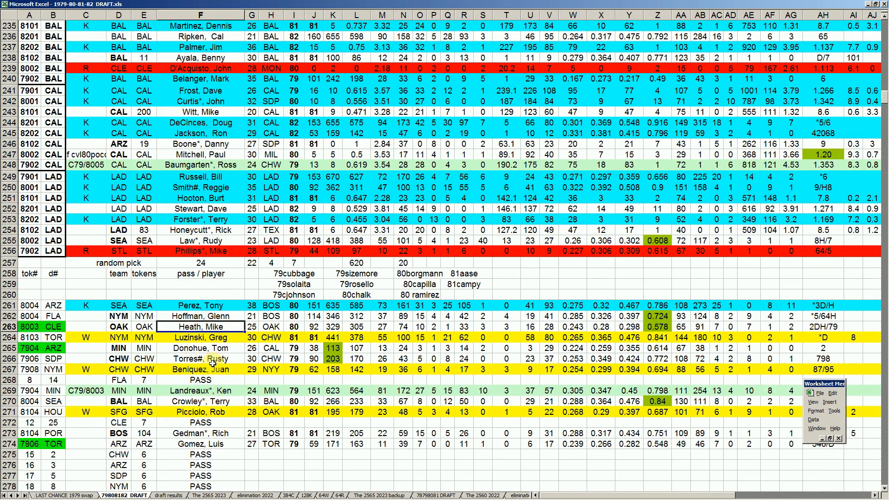